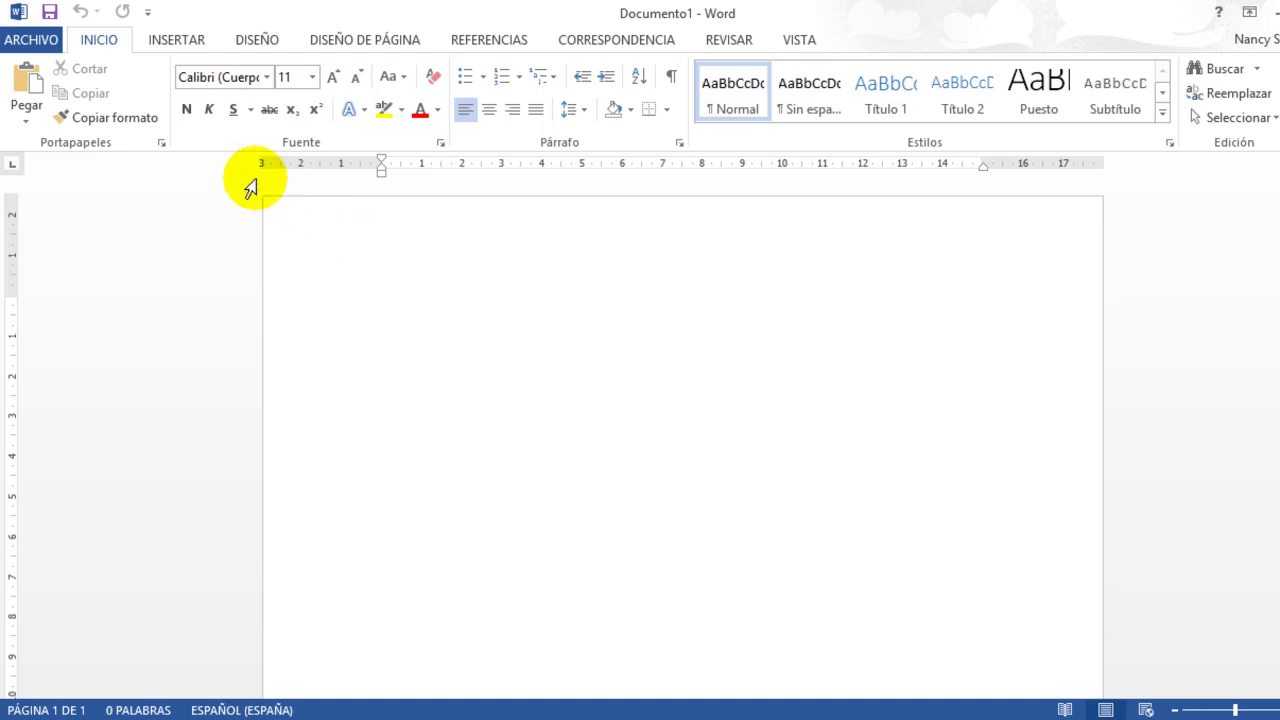
- Insert a table with 4 columns and 5 rows at the start of the blank document
{"action": "left_click", "coordinate": [176, 41]}
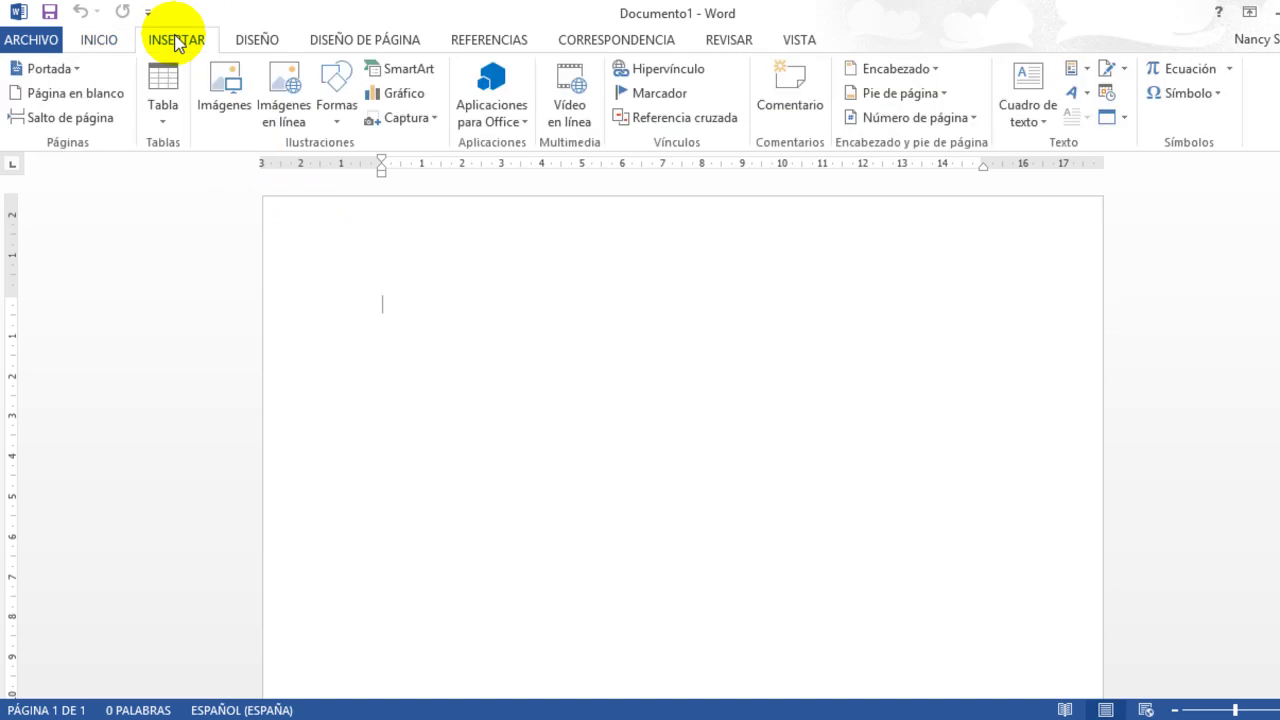
{"action": "left_click", "coordinate": [166, 118]}
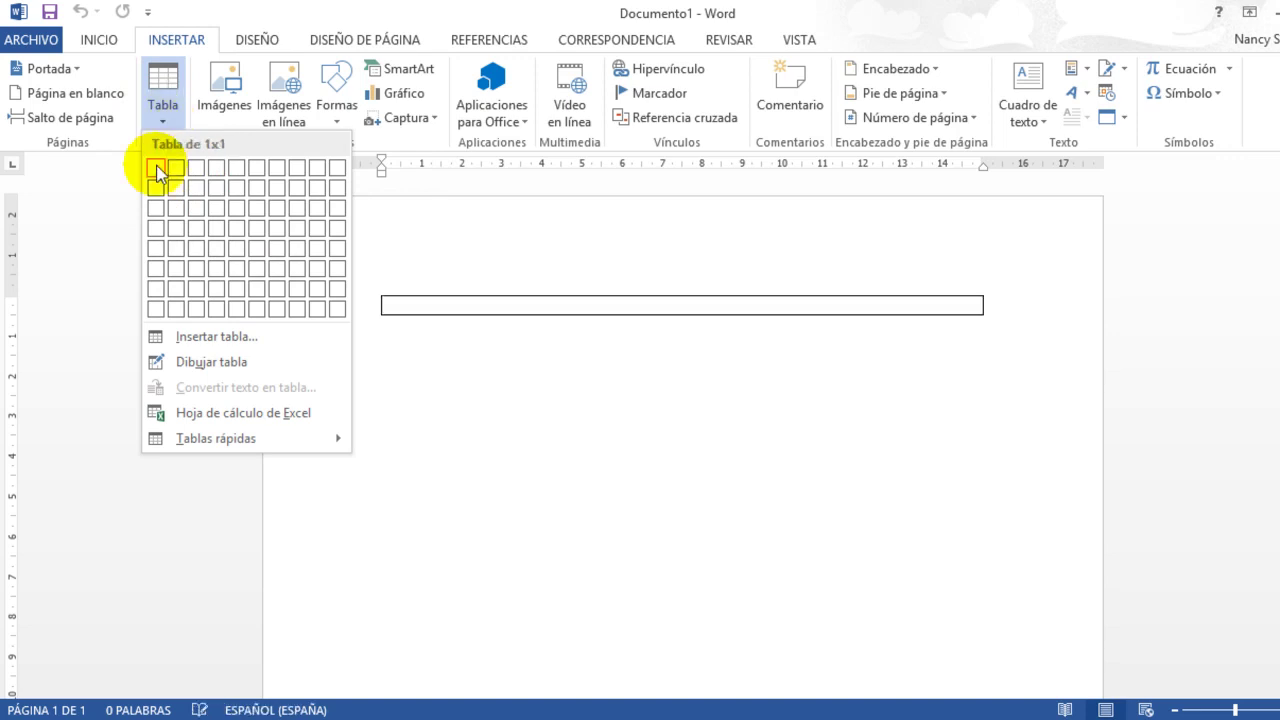
{"action": "left_click", "coordinate": [213, 260]}
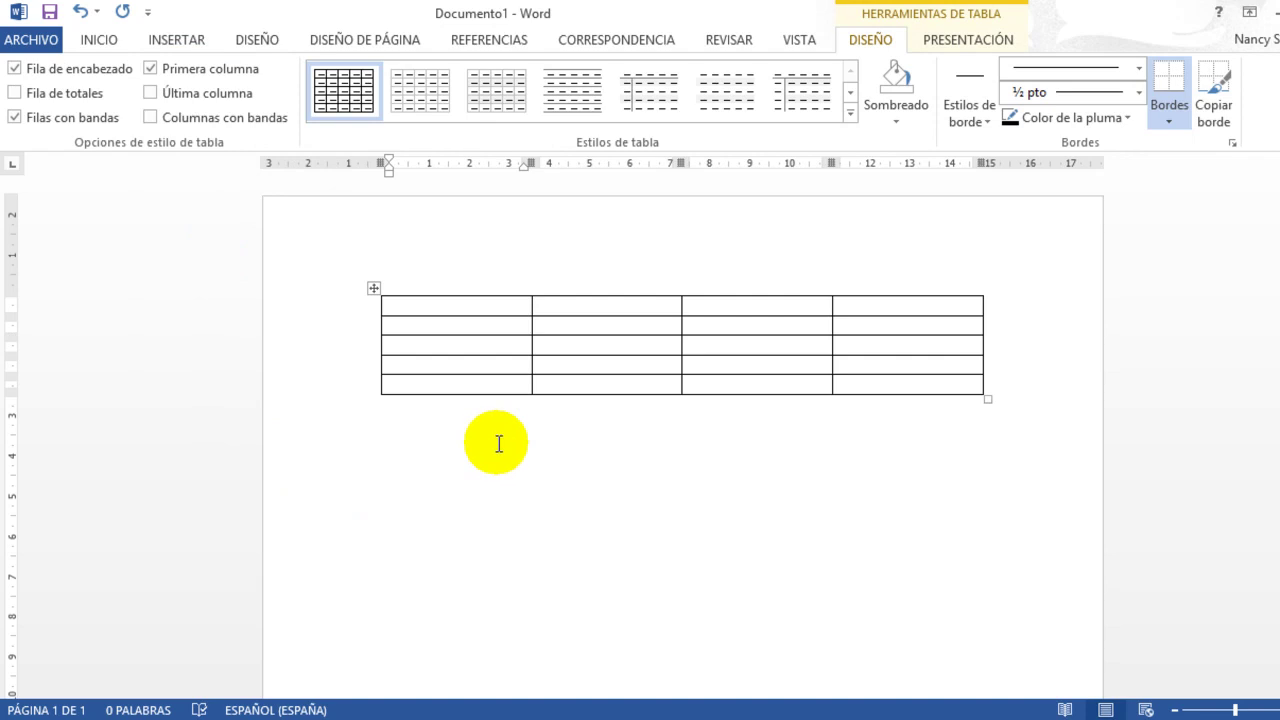
- Select each of the table's four columns in turn, from the first to the last
{"action": "left_click", "coordinate": [470, 287]}
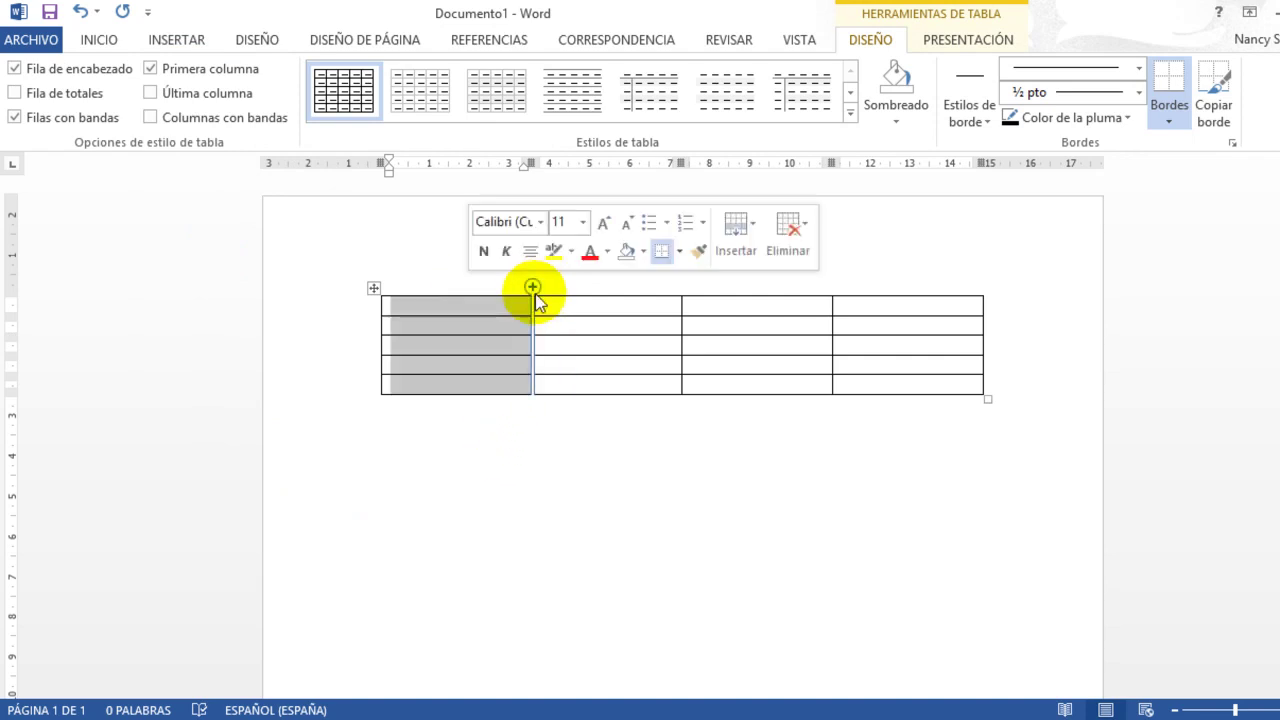
{"action": "left_click", "coordinate": [447, 284]}
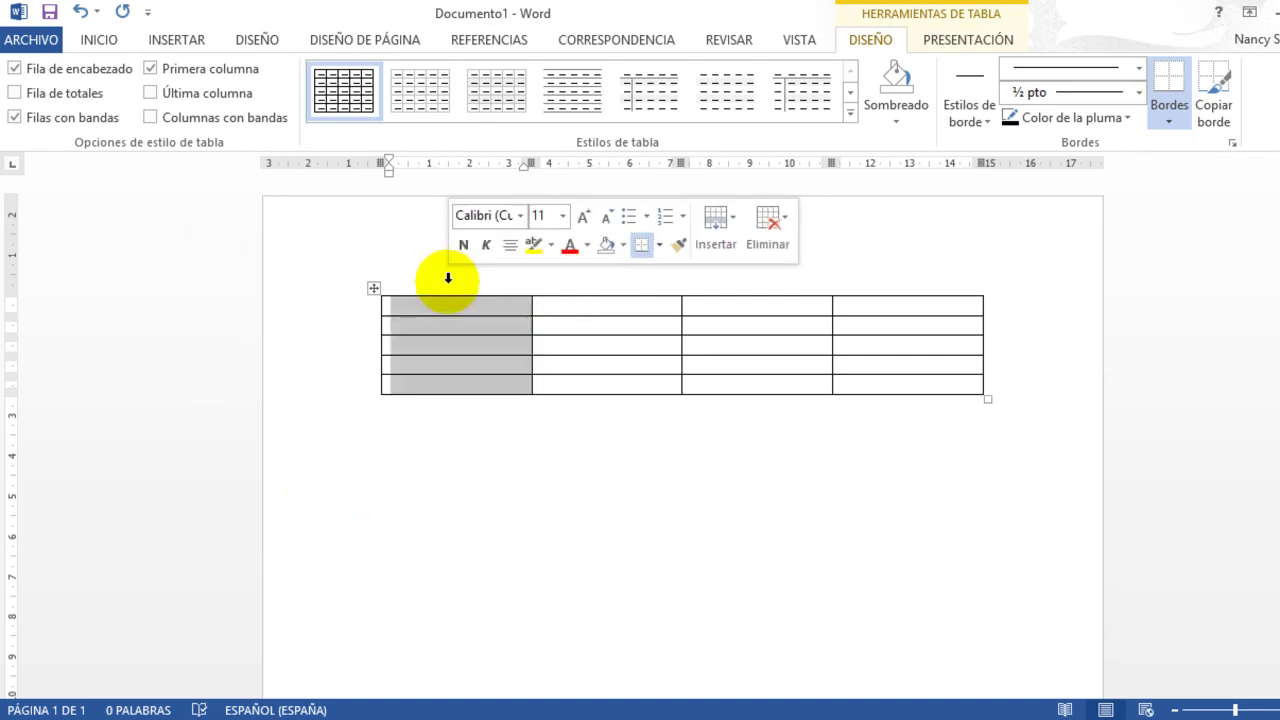
{"action": "left_click", "coordinate": [584, 285]}
{"action": "left_click", "coordinate": [746, 287]}
{"action": "left_click", "coordinate": [894, 285]}
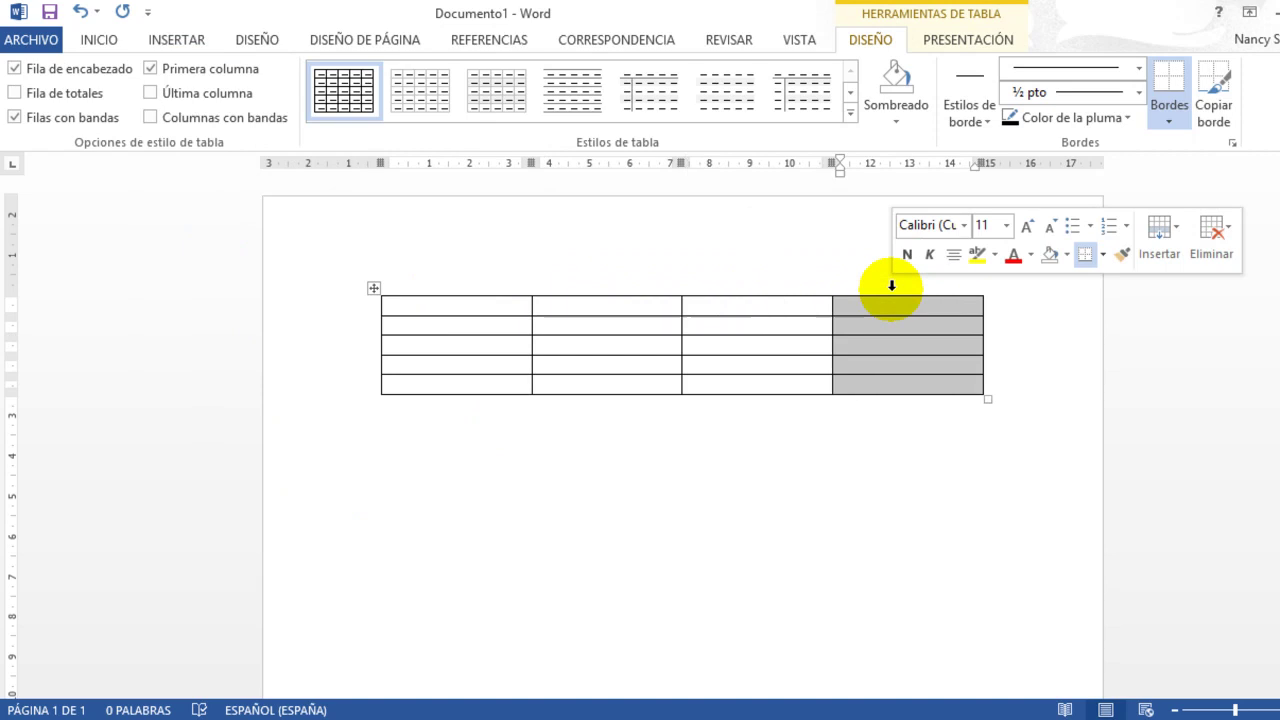
- Select each of the table's five rows in turn, from the top row down
{"action": "left_click", "coordinate": [312, 310]}
{"action": "left_click", "coordinate": [316, 326]}
{"action": "left_click", "coordinate": [322, 345]}
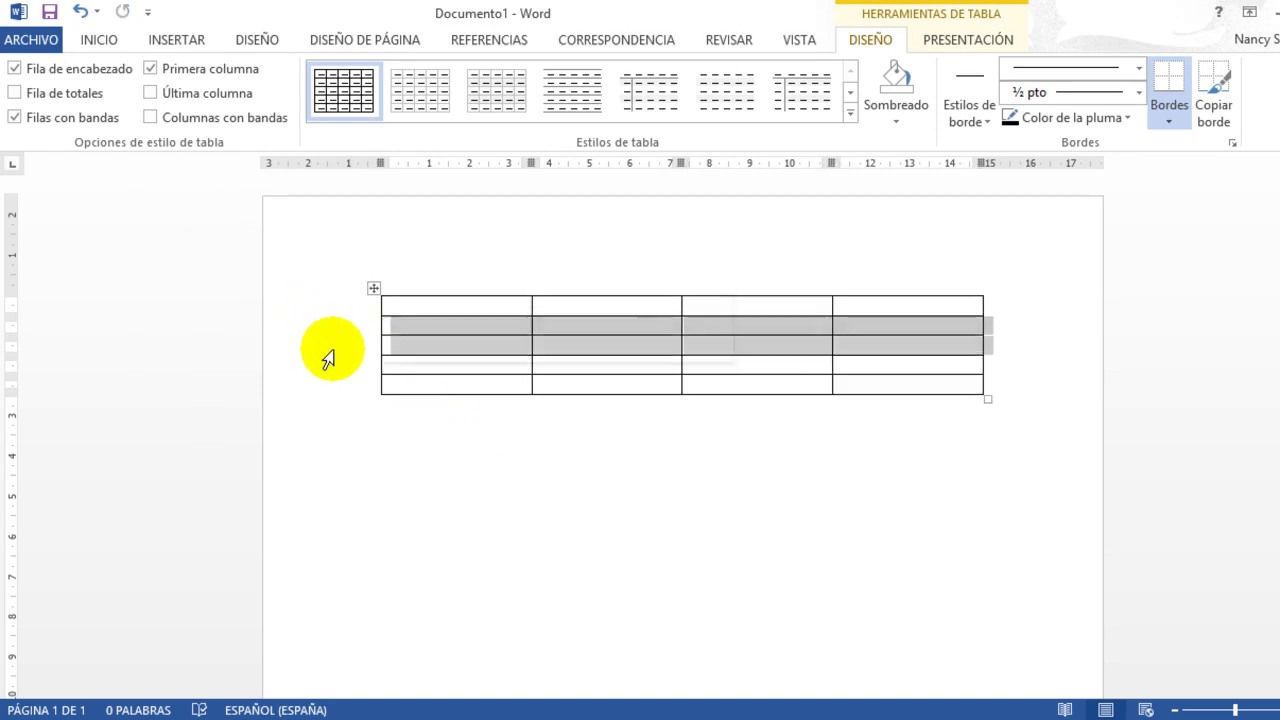
{"action": "left_click", "coordinate": [327, 365]}
{"action": "left_click", "coordinate": [325, 386]}
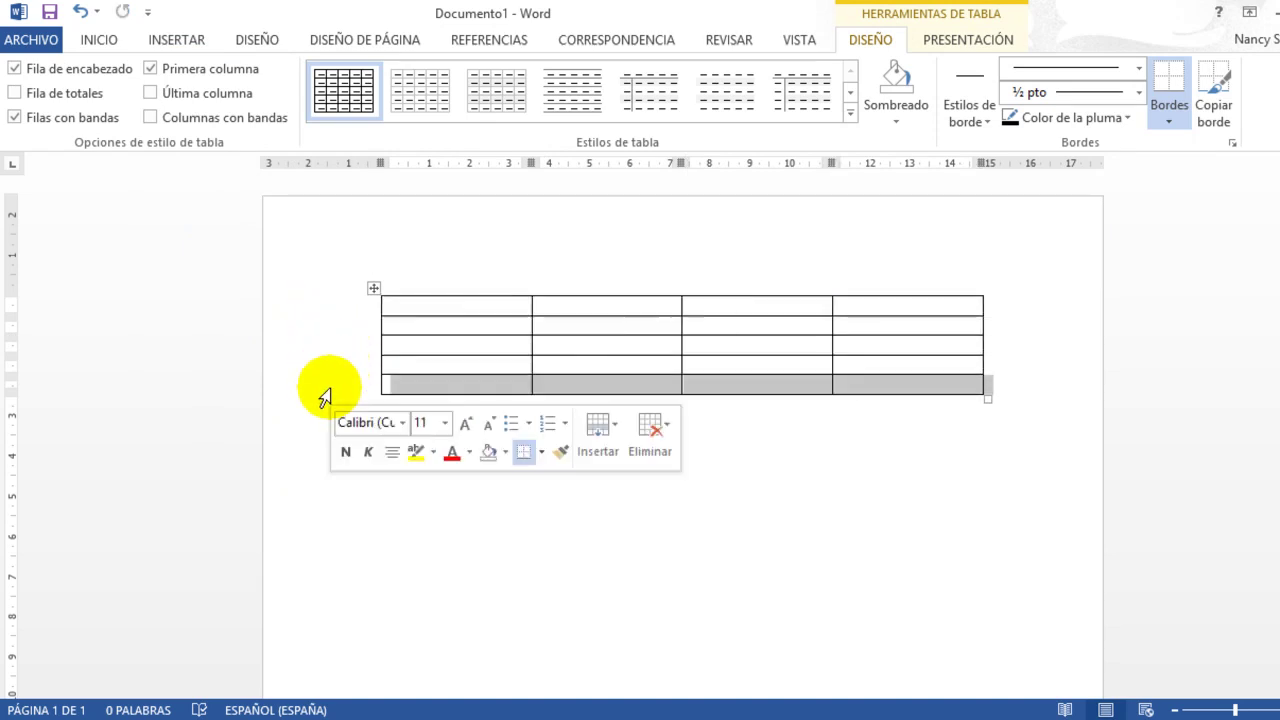
- Insert a second table with 6 columns and 8 rows below the first one, leaving a blank line between them
{"action": "left_click", "coordinate": [755, 541]}
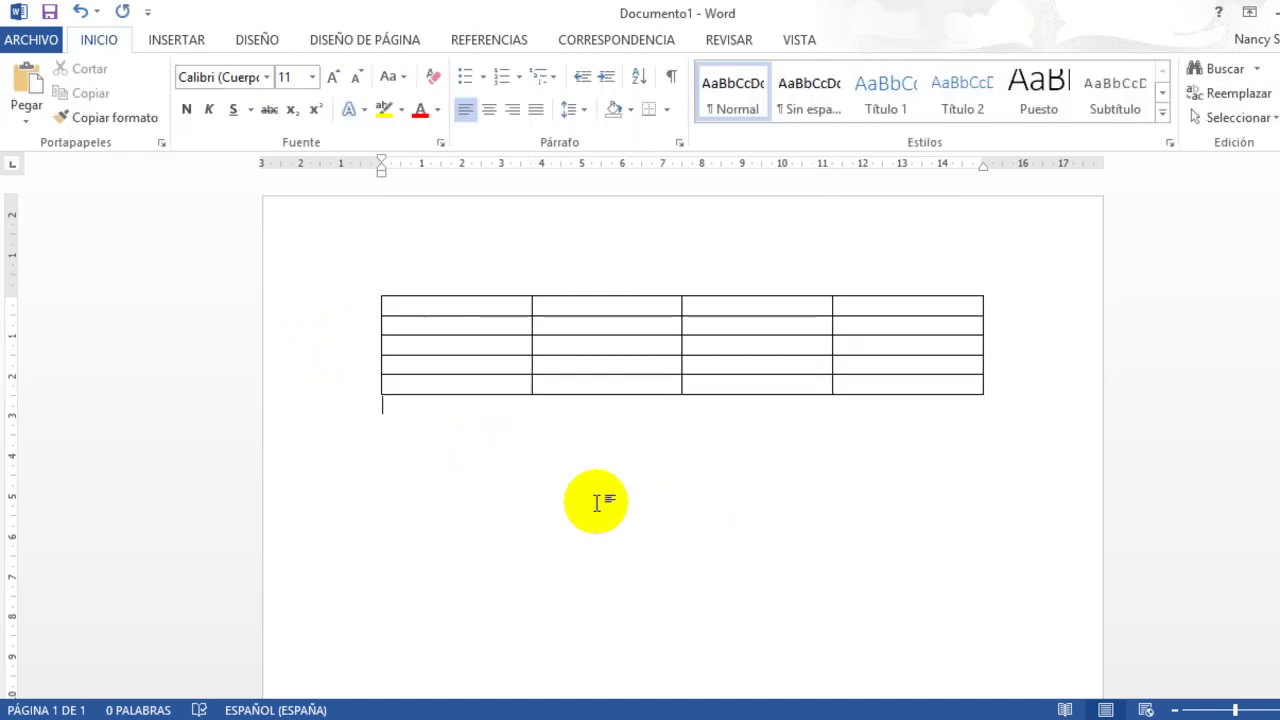
{"action": "left_click", "coordinate": [167, 40]}
{"action": "left_click", "coordinate": [166, 121]}
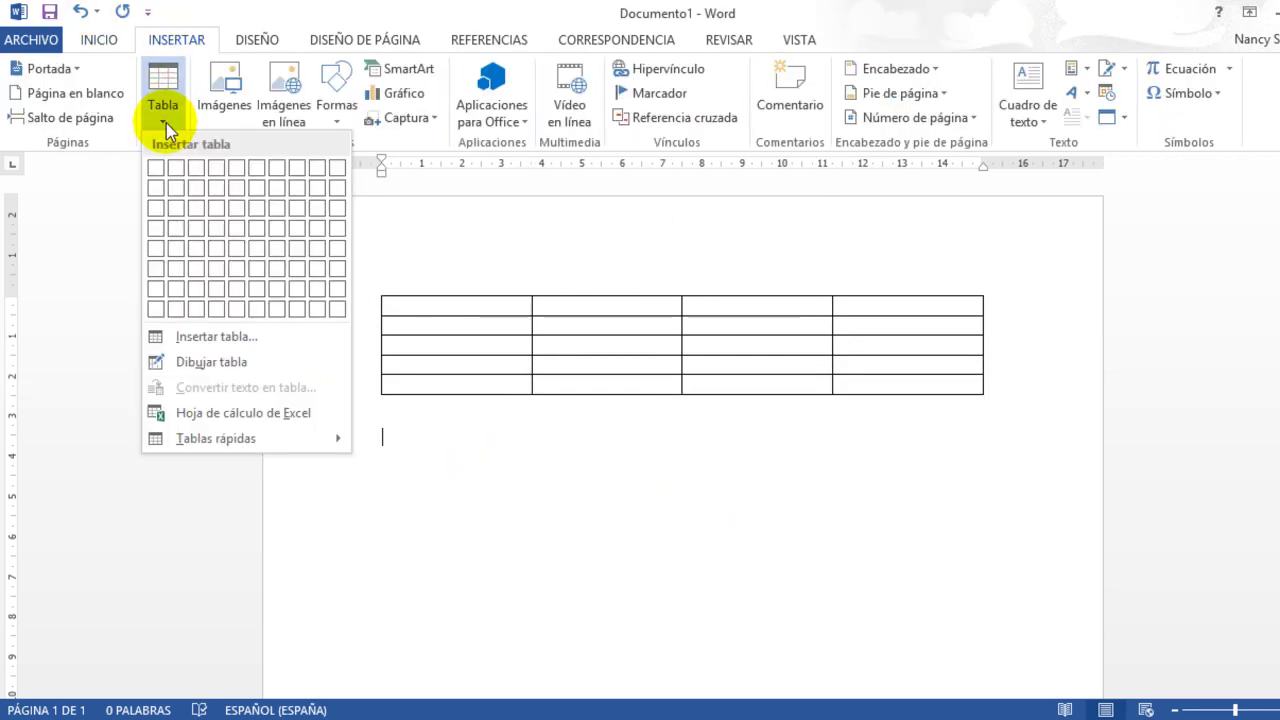
{"action": "left_click", "coordinate": [203, 338]}
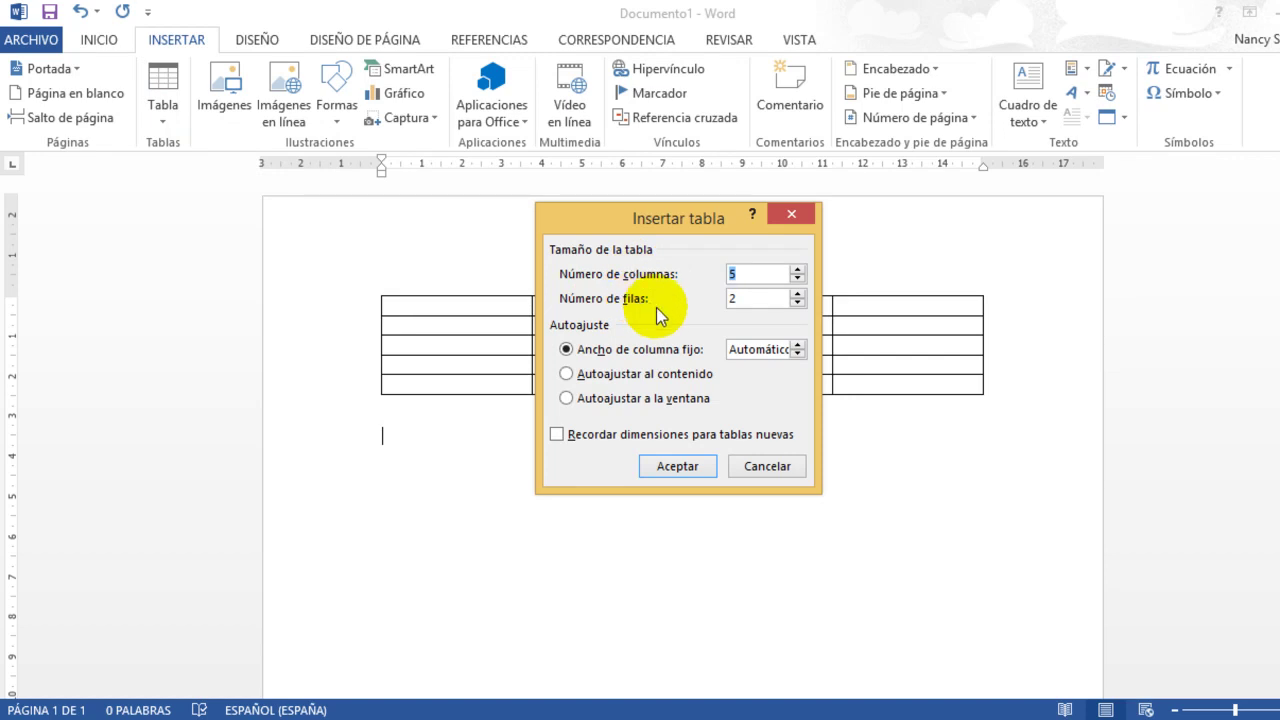
{"action": "type", "text": "6"}
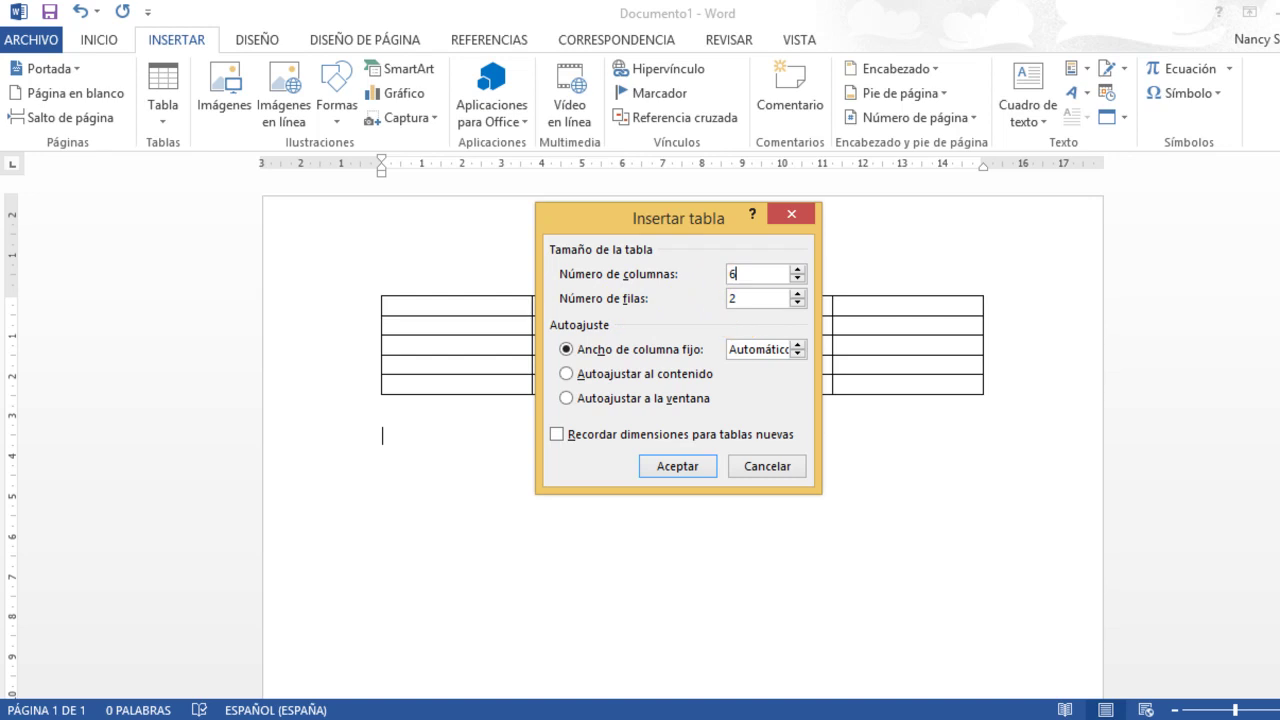
{"action": "key", "text": "Tab"}
{"action": "key", "text": "BackSpace"}
{"action": "type", "text": "8"}
{"action": "left_click", "coordinate": [693, 474]}
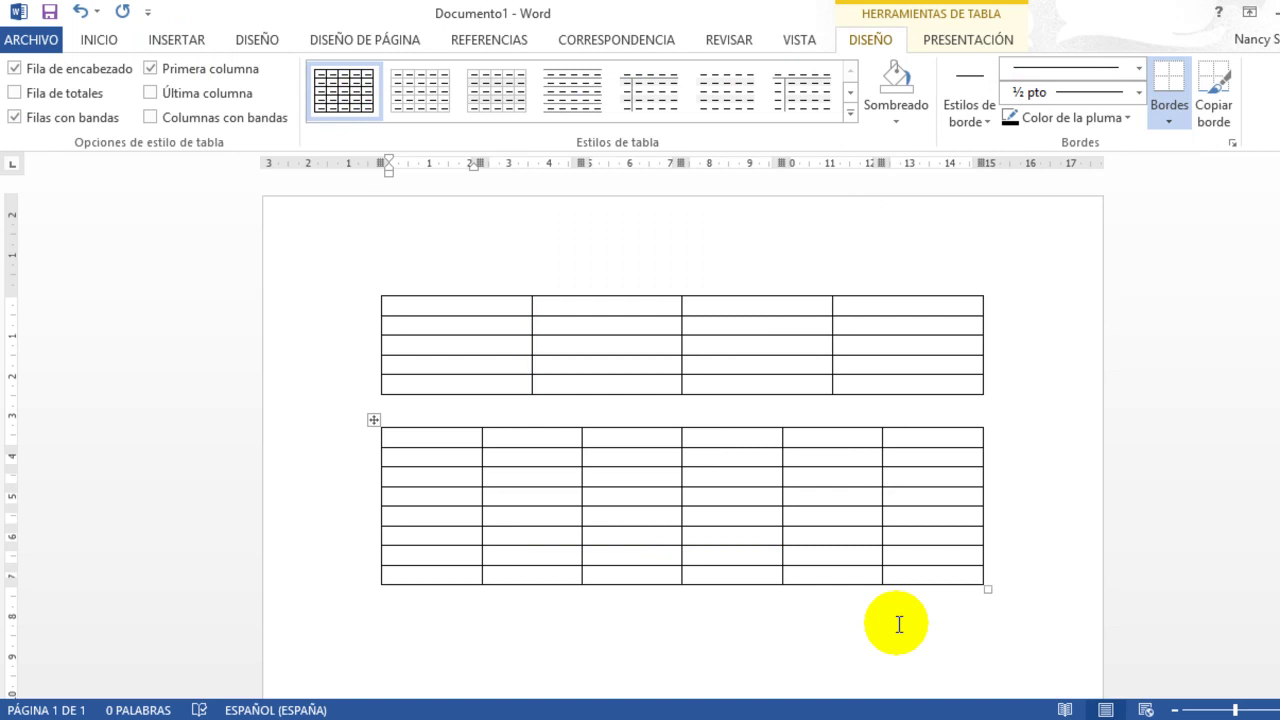
- Draw a single-cell table about 2.54 cm wide and 2.62 cm high by hand below the second table
{"action": "left_click", "coordinate": [176, 39]}
{"action": "left_click", "coordinate": [163, 90]}
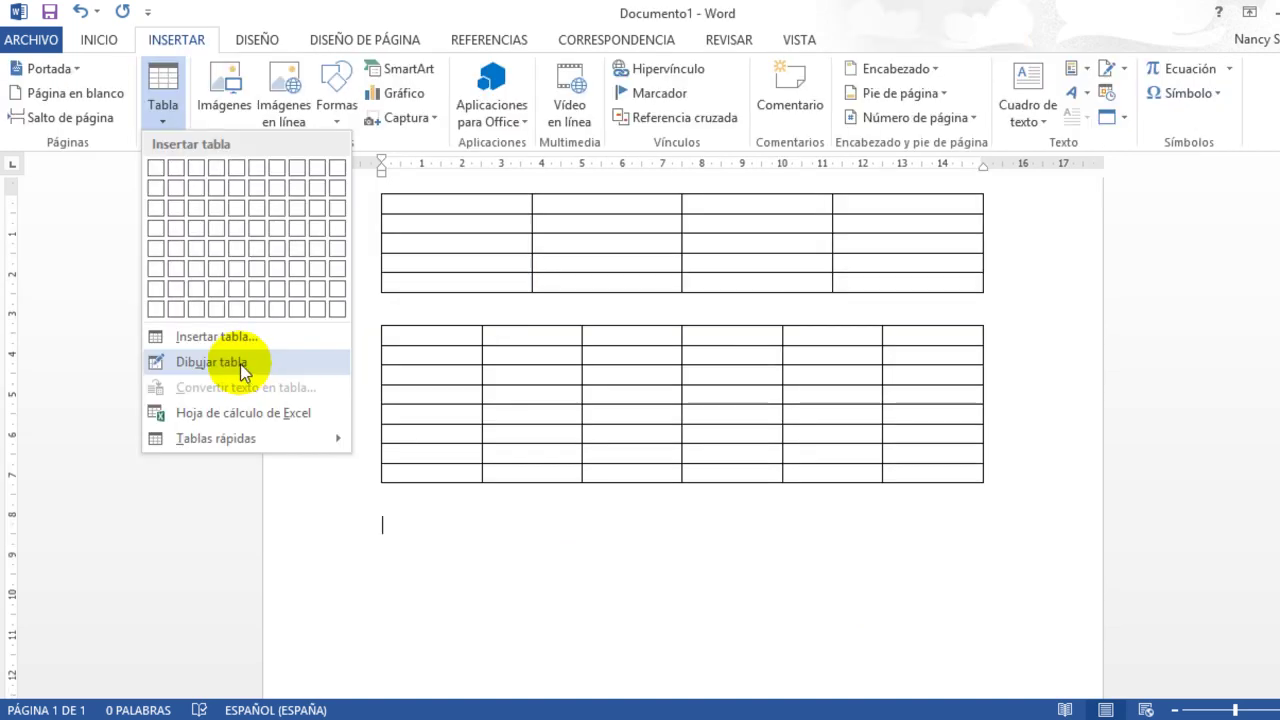
{"action": "left_click", "coordinate": [240, 363]}
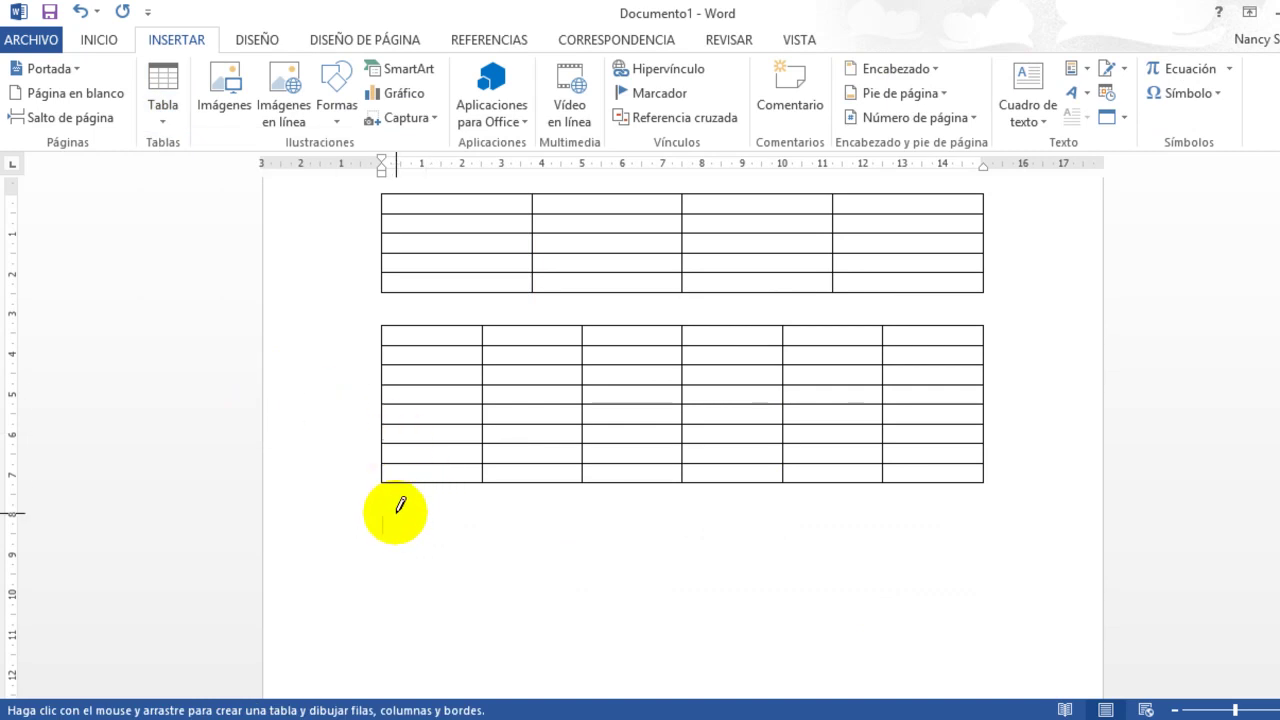
{"action": "mouse_move", "coordinate": [395, 524]}
{"action": "left_mouse_down"}
{"action": "mouse_move", "coordinate": [398, 621]}
{"action": "mouse_move", "coordinate": [494, 628]}
{"action": "left_mouse_up"}
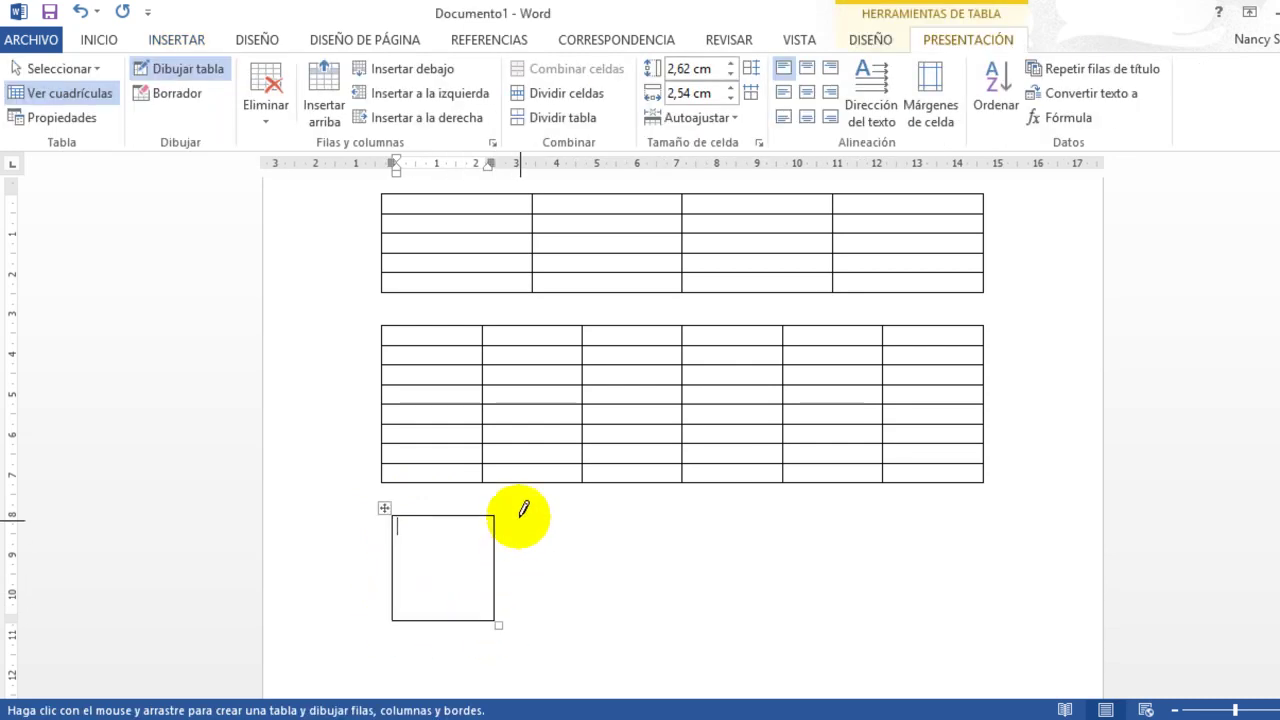
- Extend the hand-drawn table with two more columns about 1.93 cm wide, and split all columns into two rows with a horizontal line
{"action": "left_click_drag", "start_coordinate": [494, 516], "coordinate": [572, 619]}
{"action": "left_click_drag", "start_coordinate": [633, 583], "coordinate": [649, 620]}
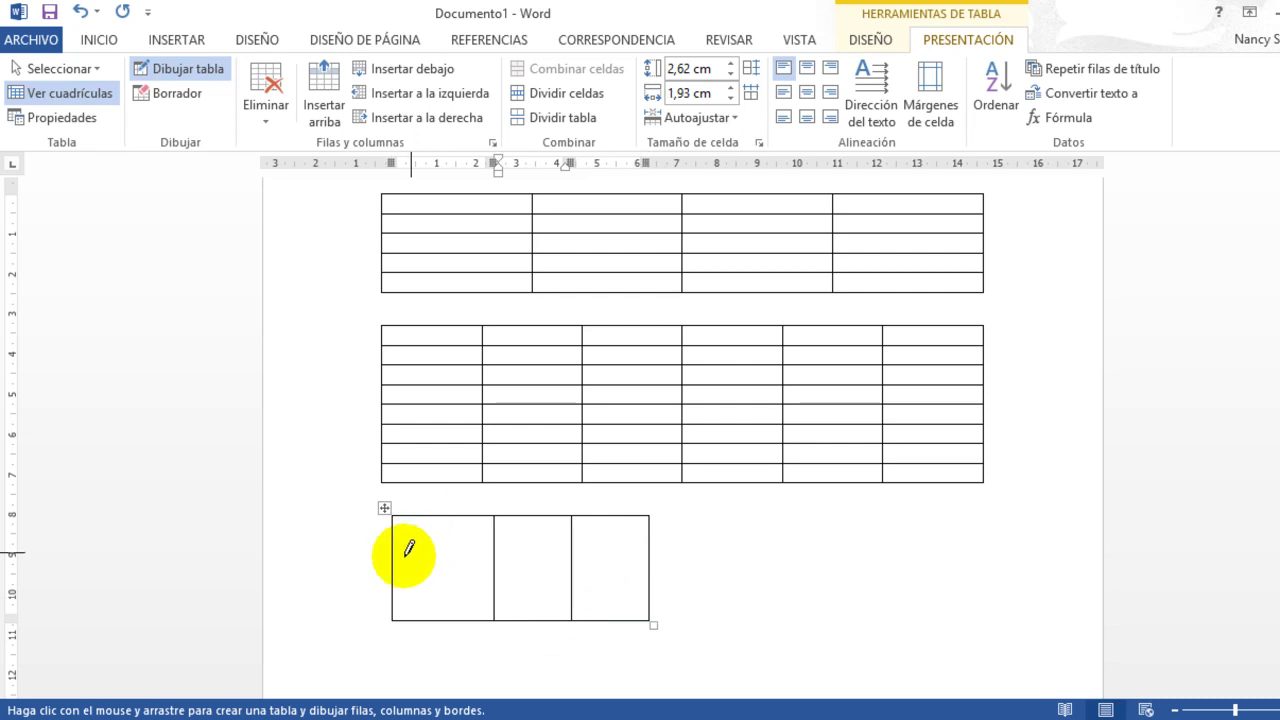
{"action": "left_click_drag", "start_coordinate": [408, 560], "coordinate": [649, 562]}
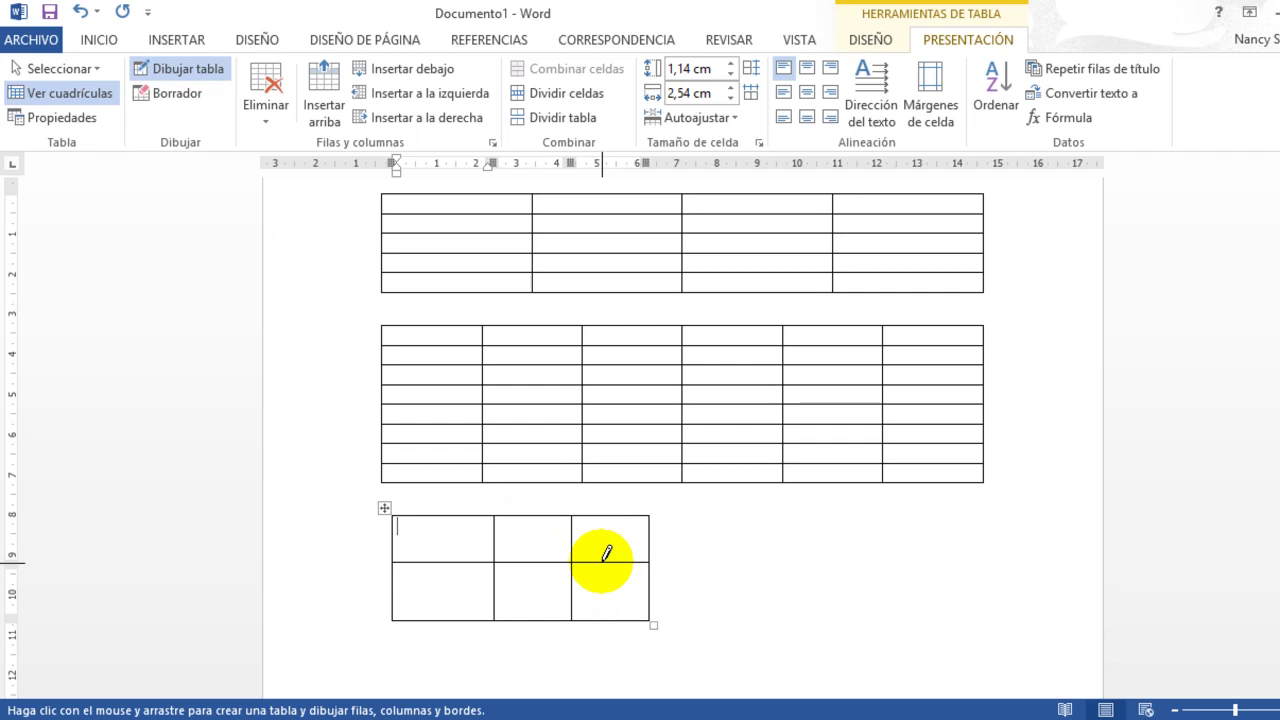
{"action": "left_click", "coordinate": [178, 70]}
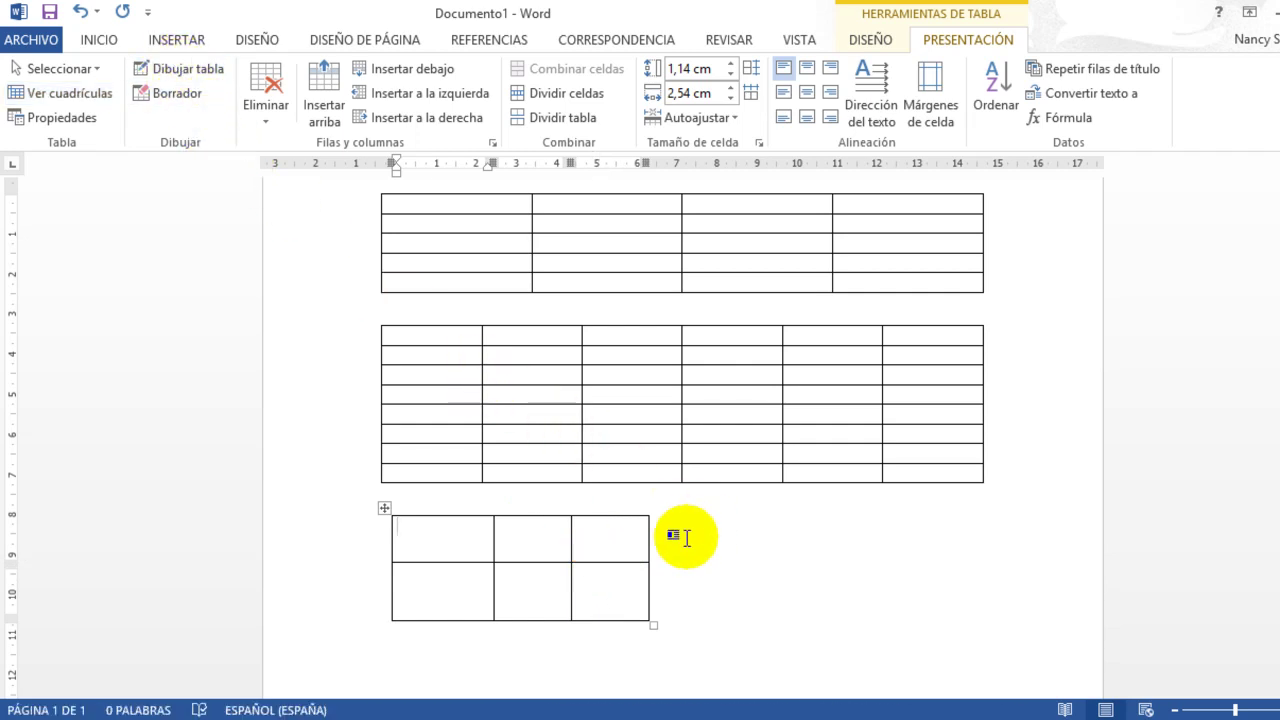
- Shade the entire first column of the first table with a light gold theme colour
{"action": "scroll", "coordinate": [543, 450], "scroll_direction": "up", "scroll_amount": 2}
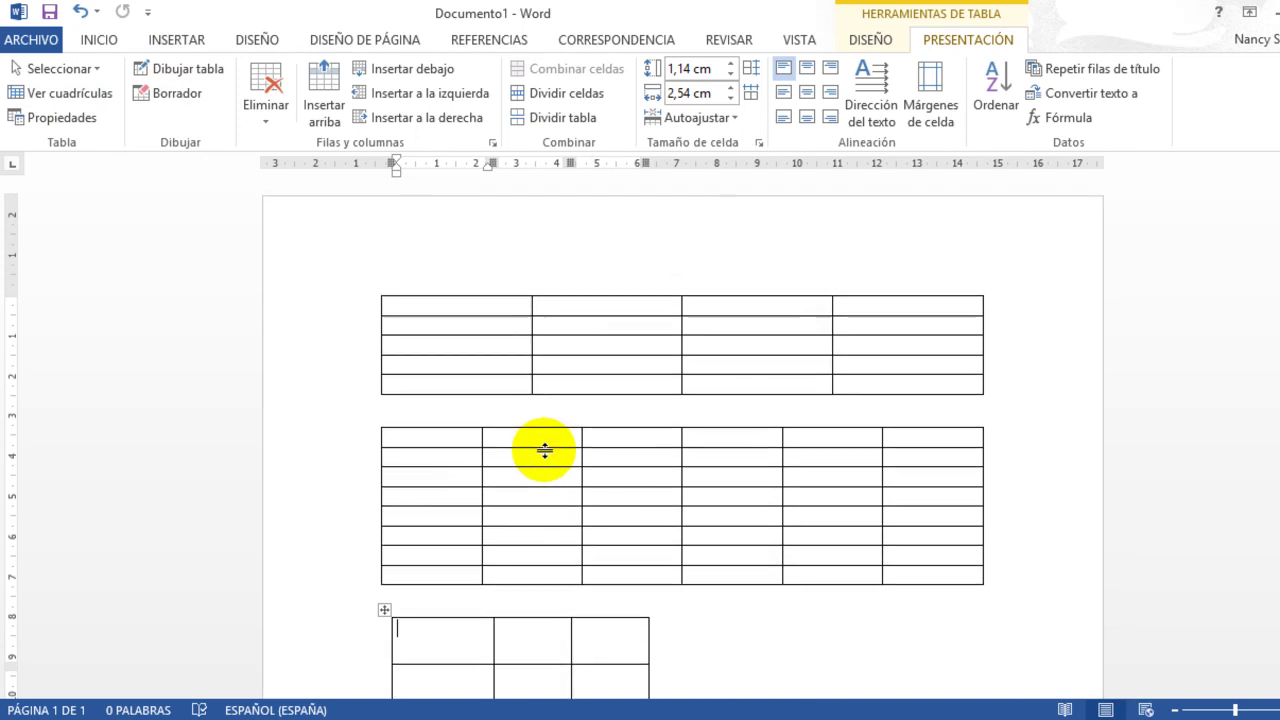
{"action": "left_click", "coordinate": [471, 286]}
{"action": "left_click", "coordinate": [467, 307]}
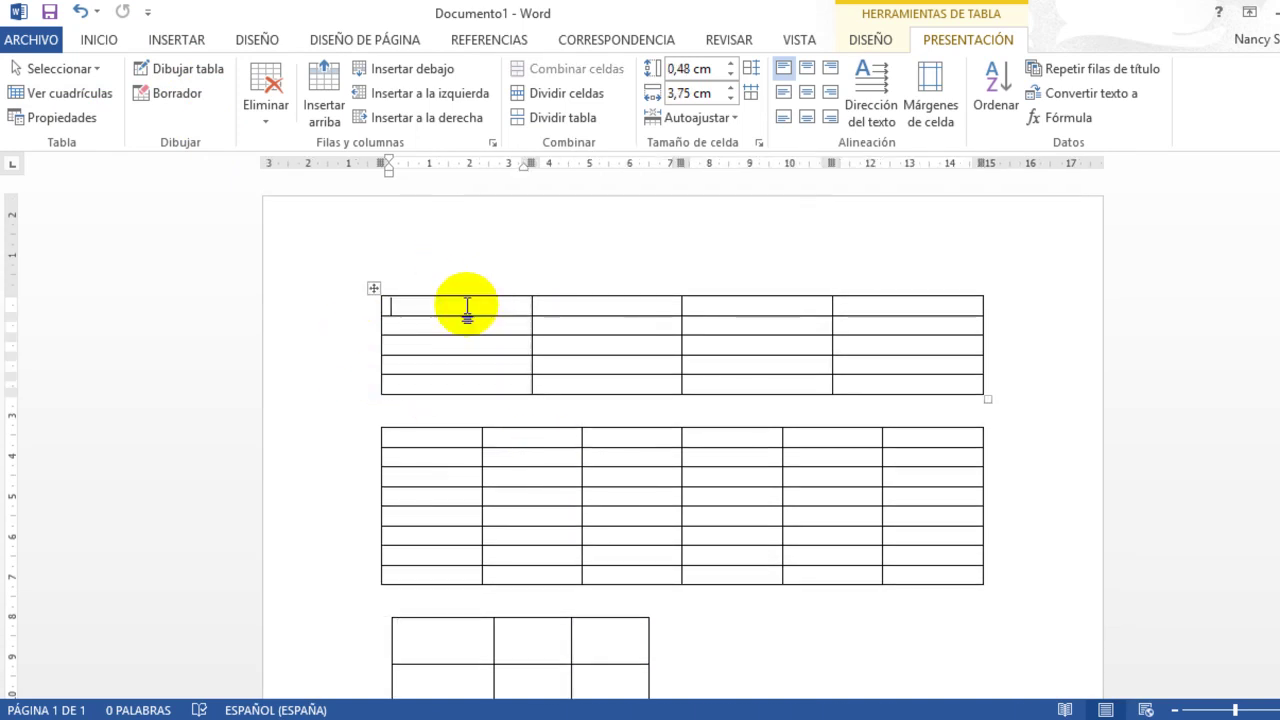
{"action": "left_click", "coordinate": [475, 284]}
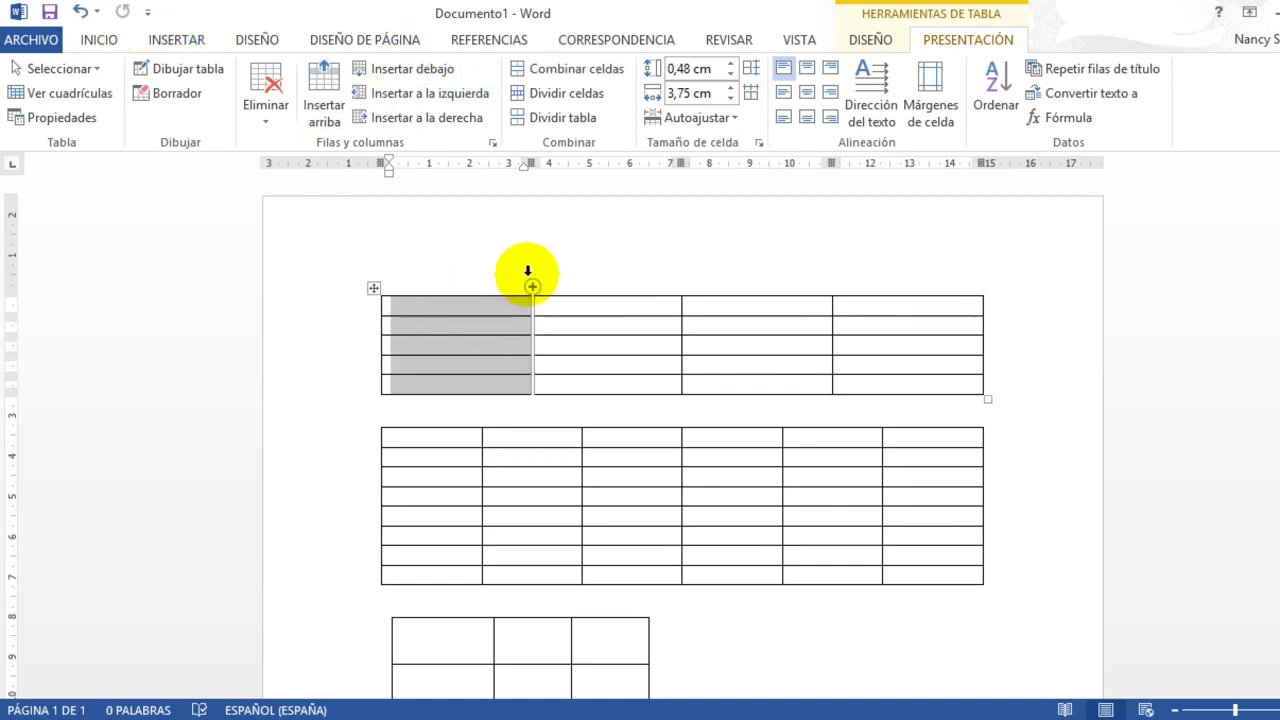
{"action": "left_click", "coordinate": [876, 38]}
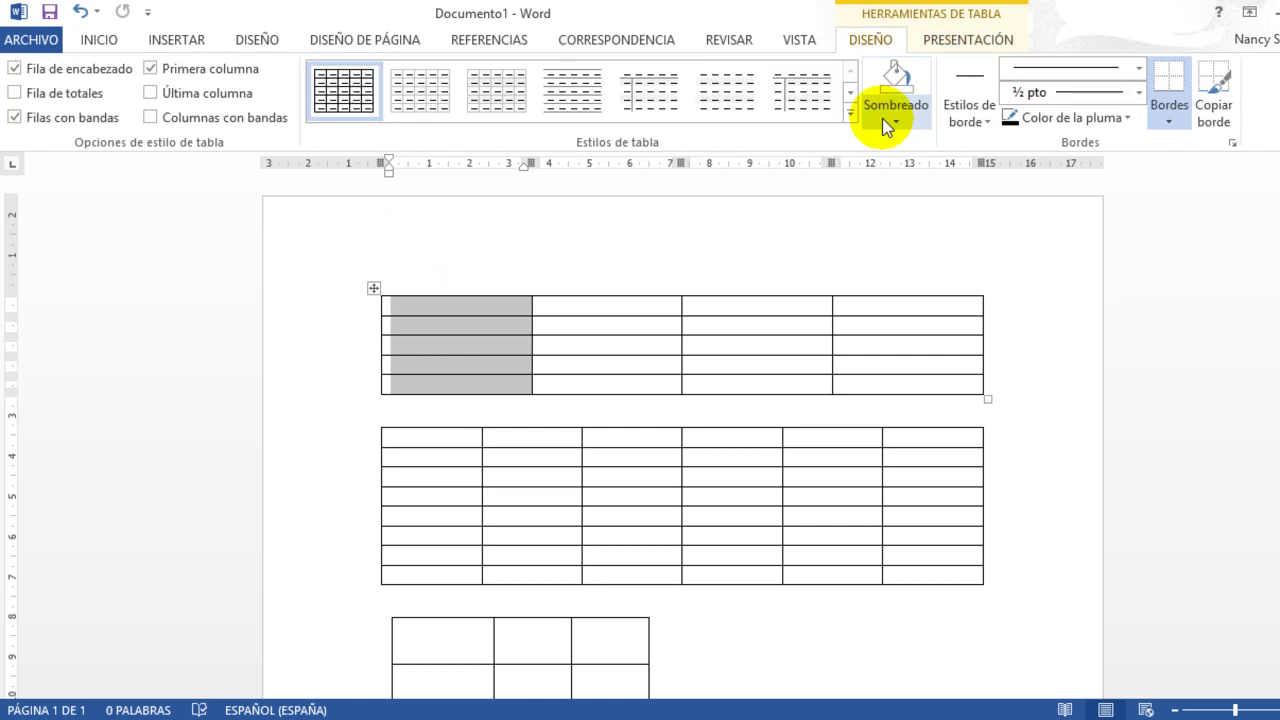
{"action": "left_click", "coordinate": [883, 119]}
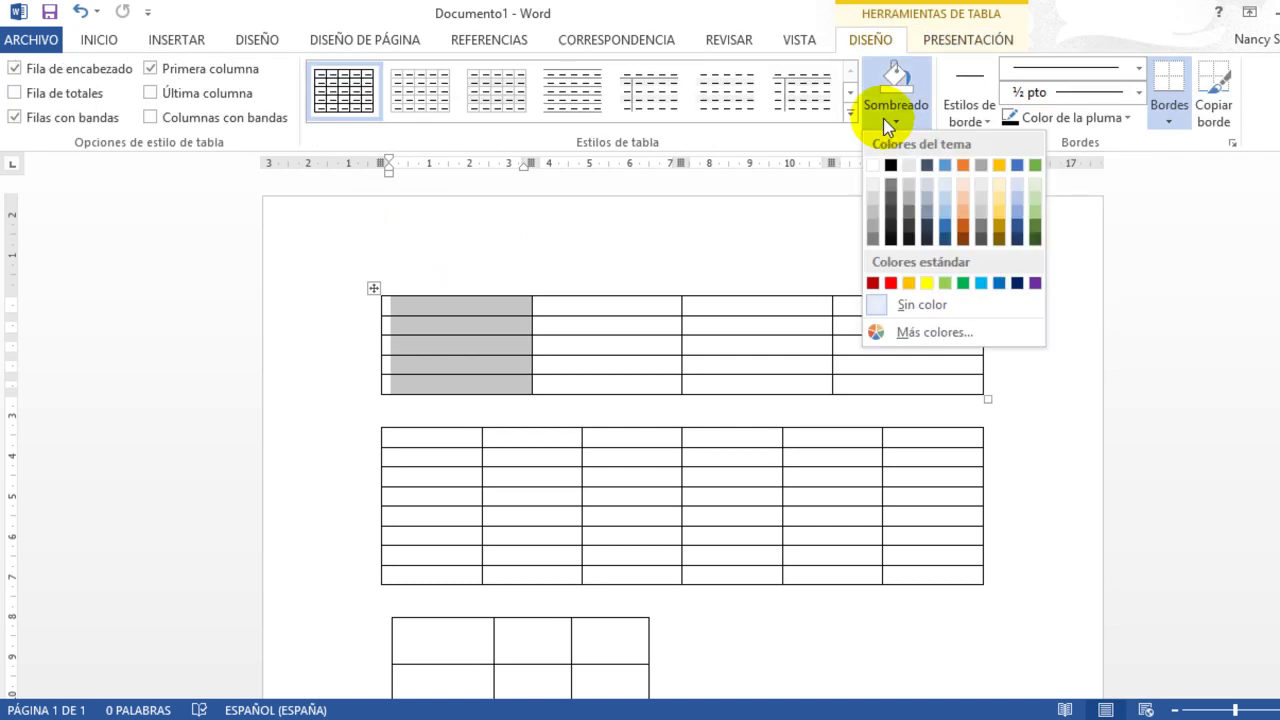
{"action": "left_click", "coordinate": [998, 215]}
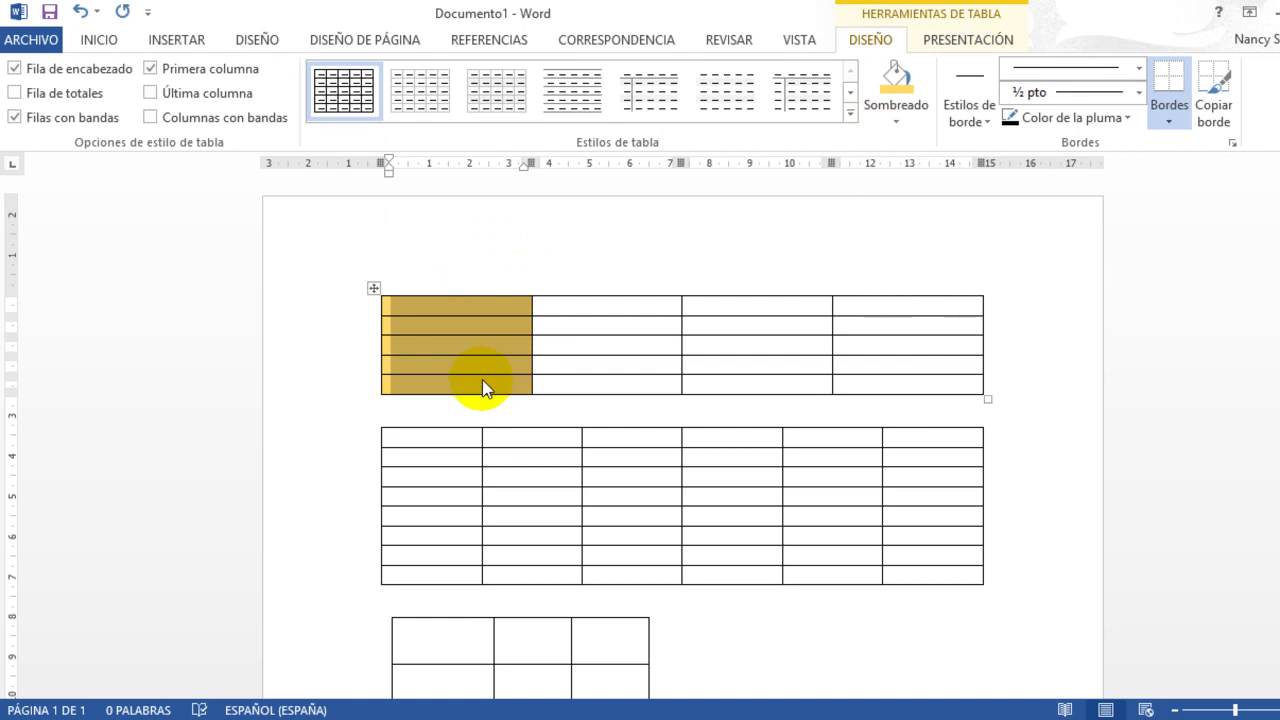
{"action": "left_click", "coordinate": [546, 381]}
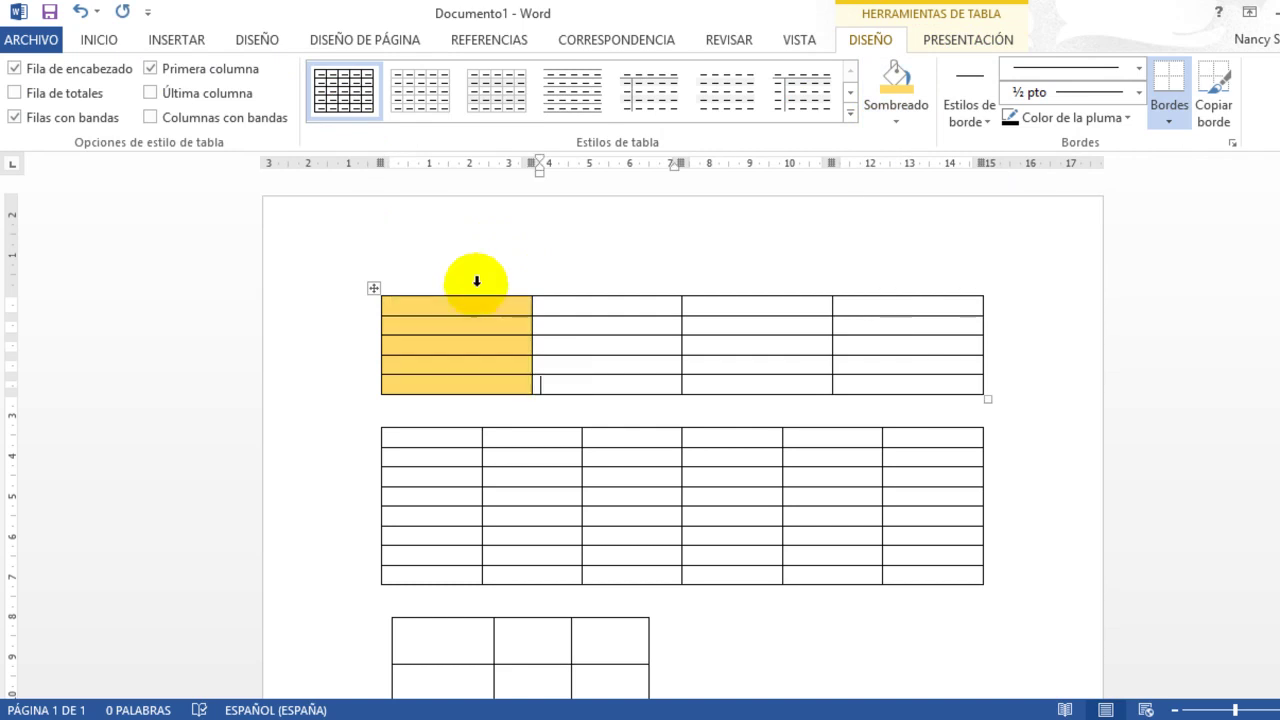
- Shade the entire second row of the 6-column table with a dark green theme colour
{"action": "left_click", "coordinate": [334, 460]}
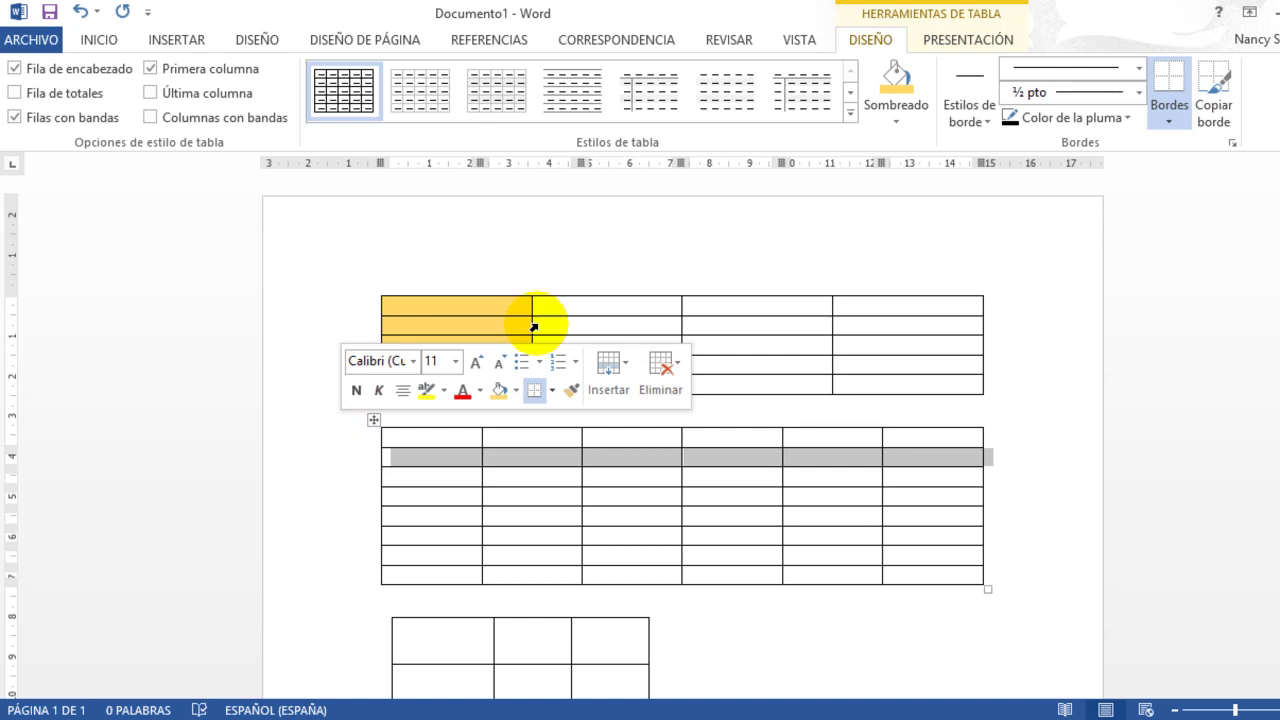
{"action": "left_click", "coordinate": [896, 118]}
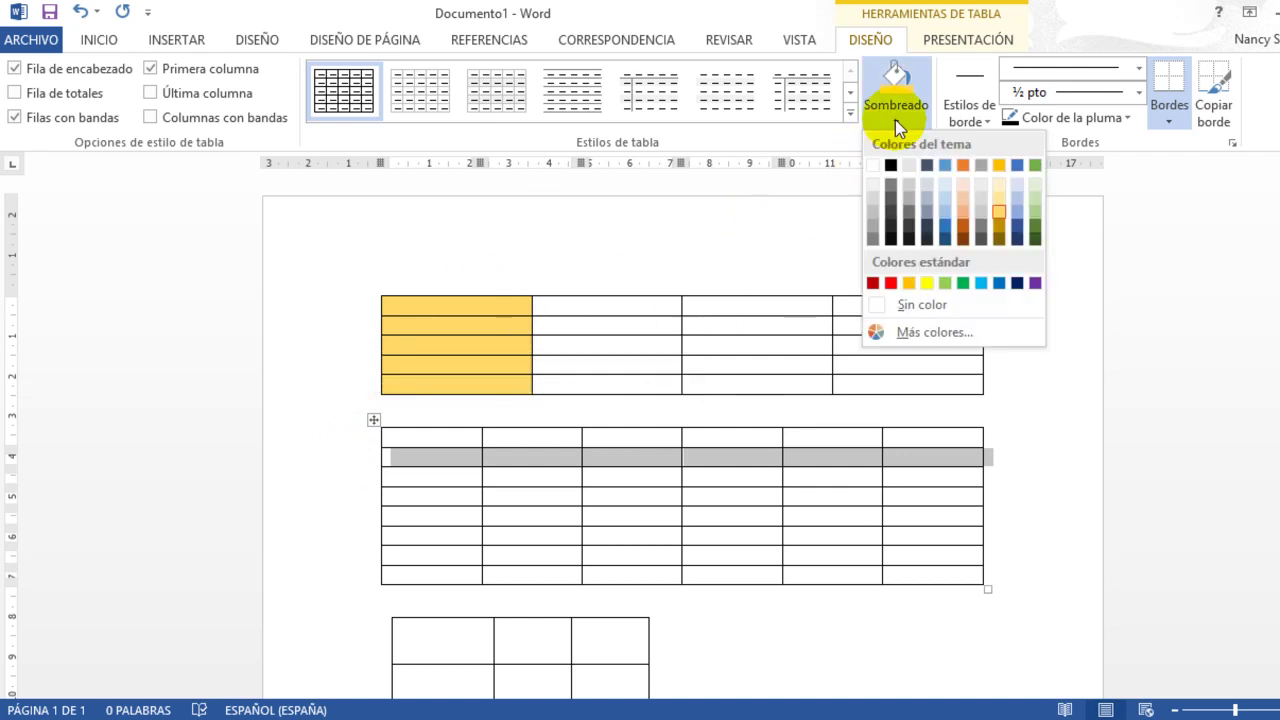
{"action": "left_click", "coordinate": [1035, 232]}
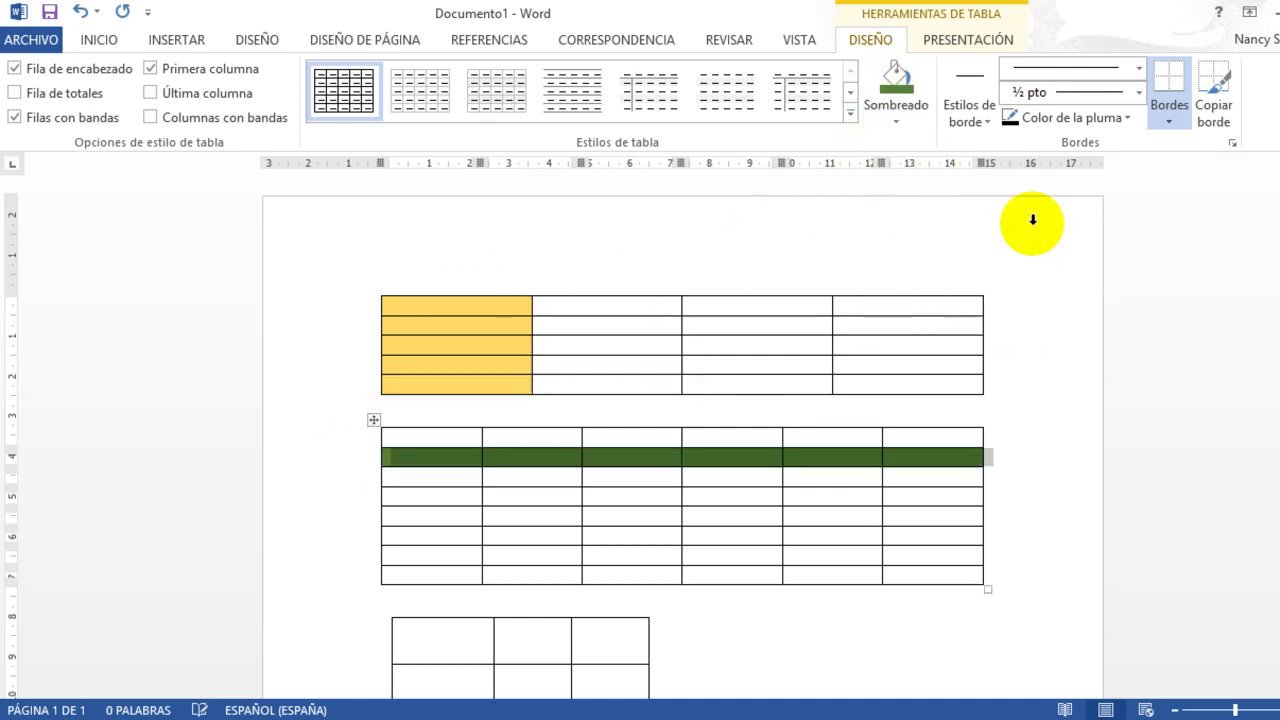
{"action": "left_click", "coordinate": [620, 344]}
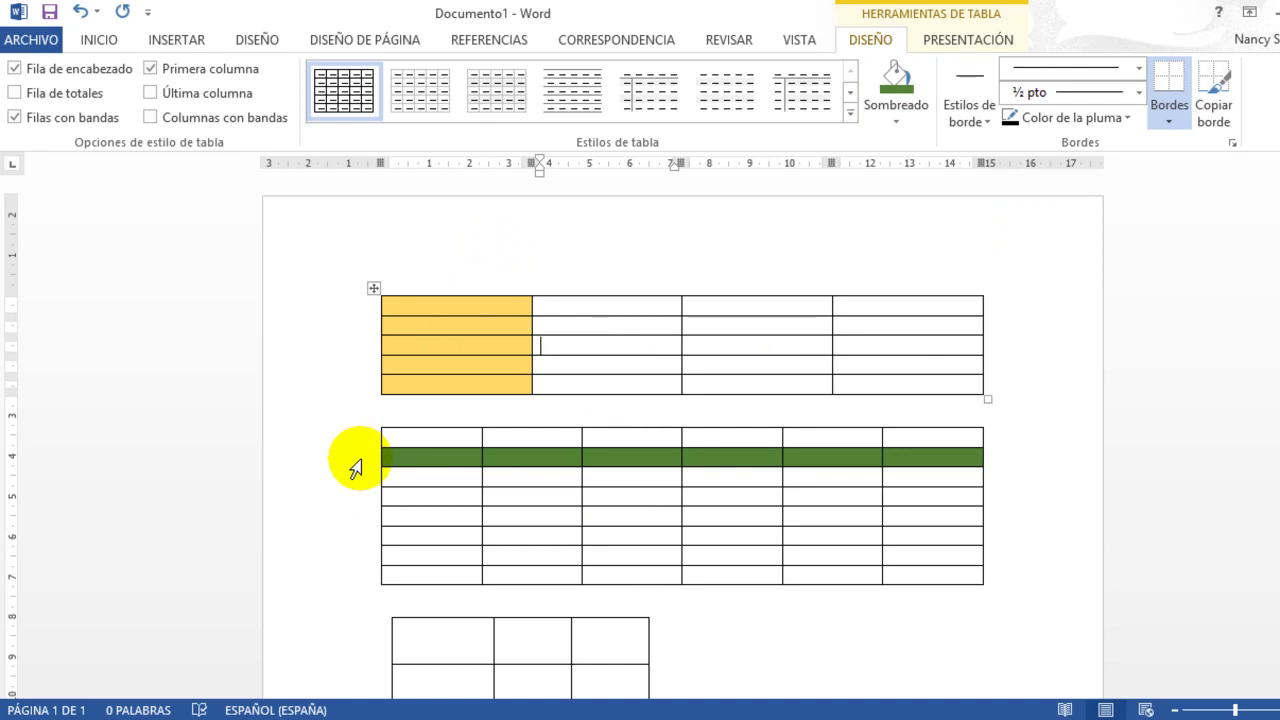
- Apply the orange grid table style from the fourth row of grid styles to the whole hand-drawn table
{"action": "scroll", "coordinate": [357, 460], "scroll_direction": "down", "scroll_amount": 2}
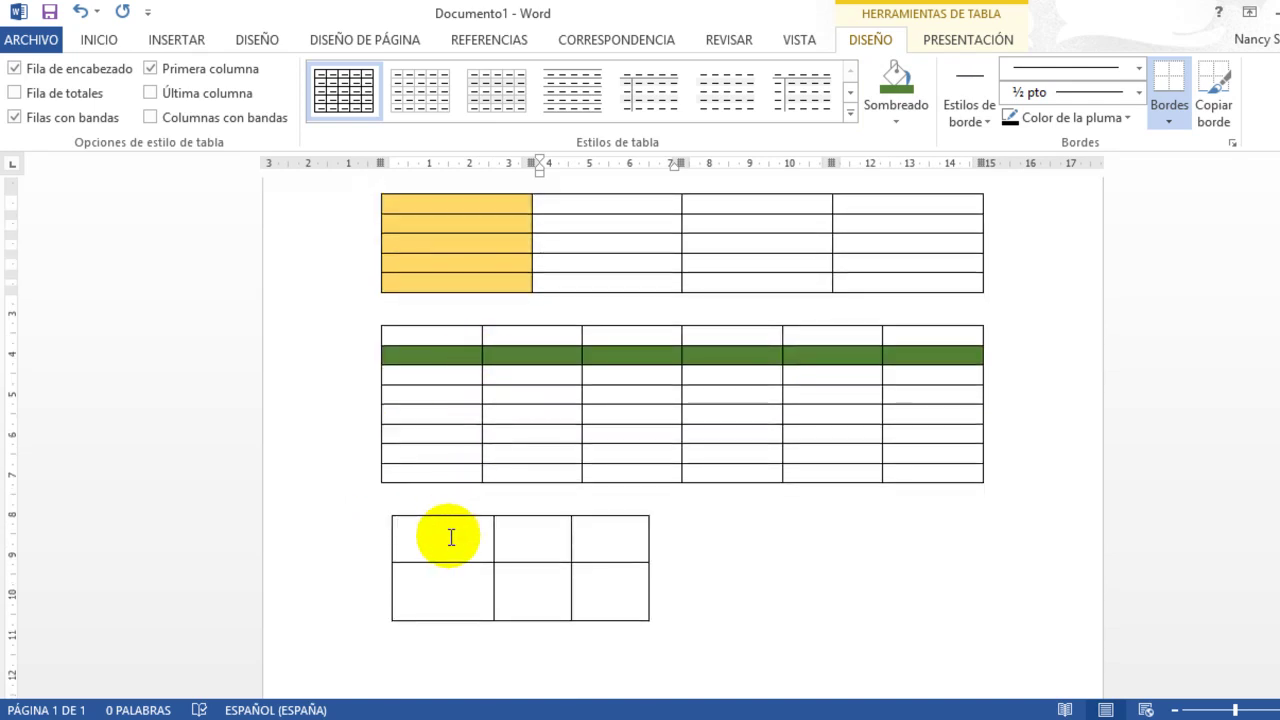
{"action": "left_click_drag", "start_coordinate": [449, 536], "coordinate": [621, 589]}
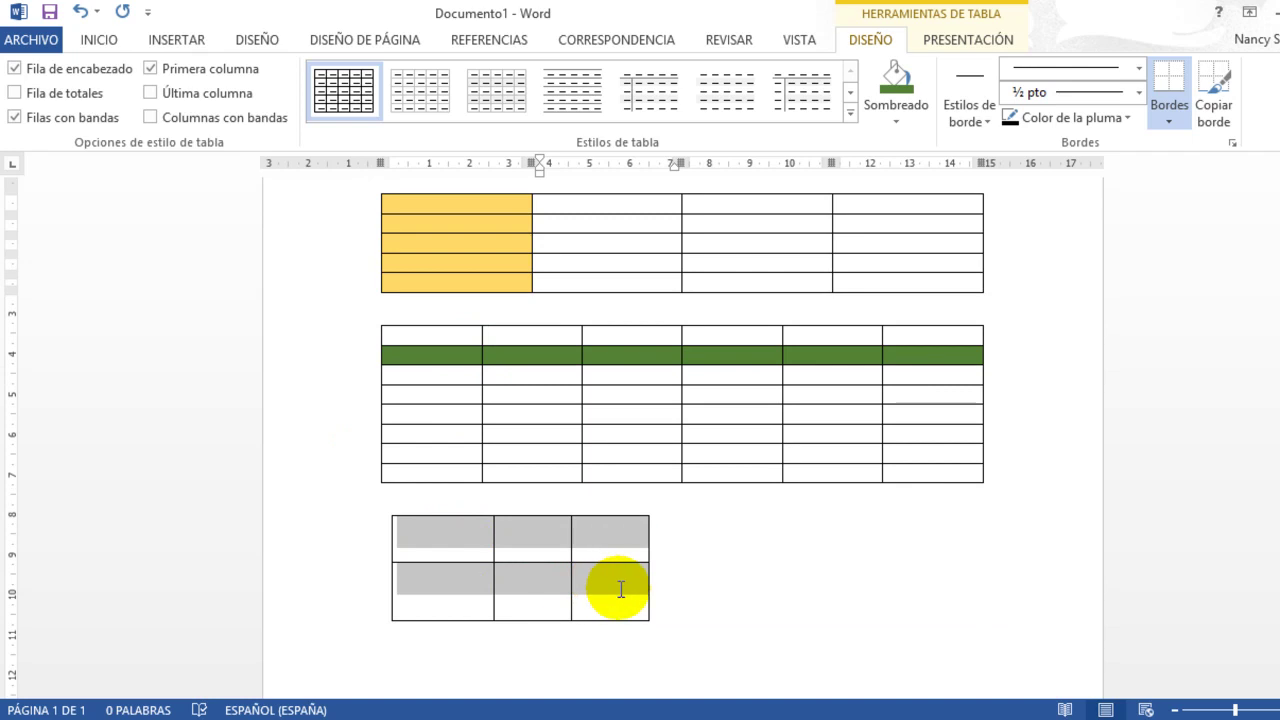
{"action": "left_click", "coordinate": [851, 114]}
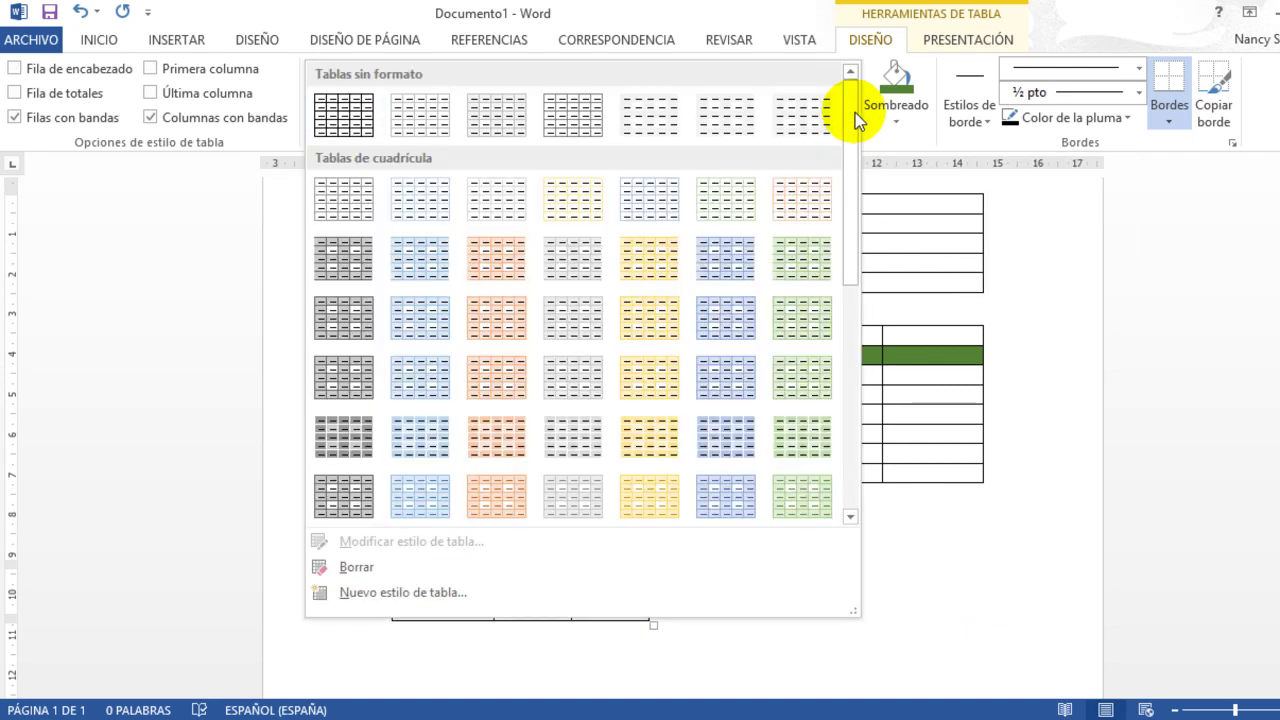
{"action": "left_click", "coordinate": [497, 384]}
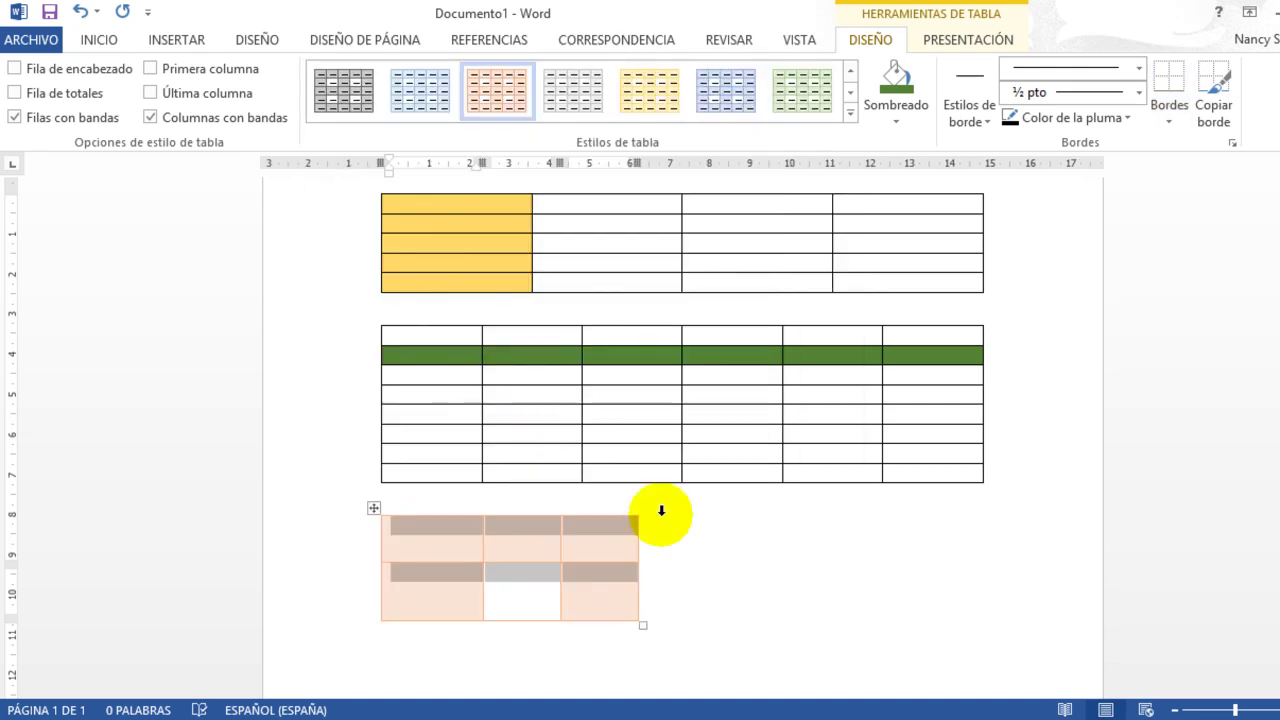
{"action": "mouse_move", "coordinate": [626, 509]}
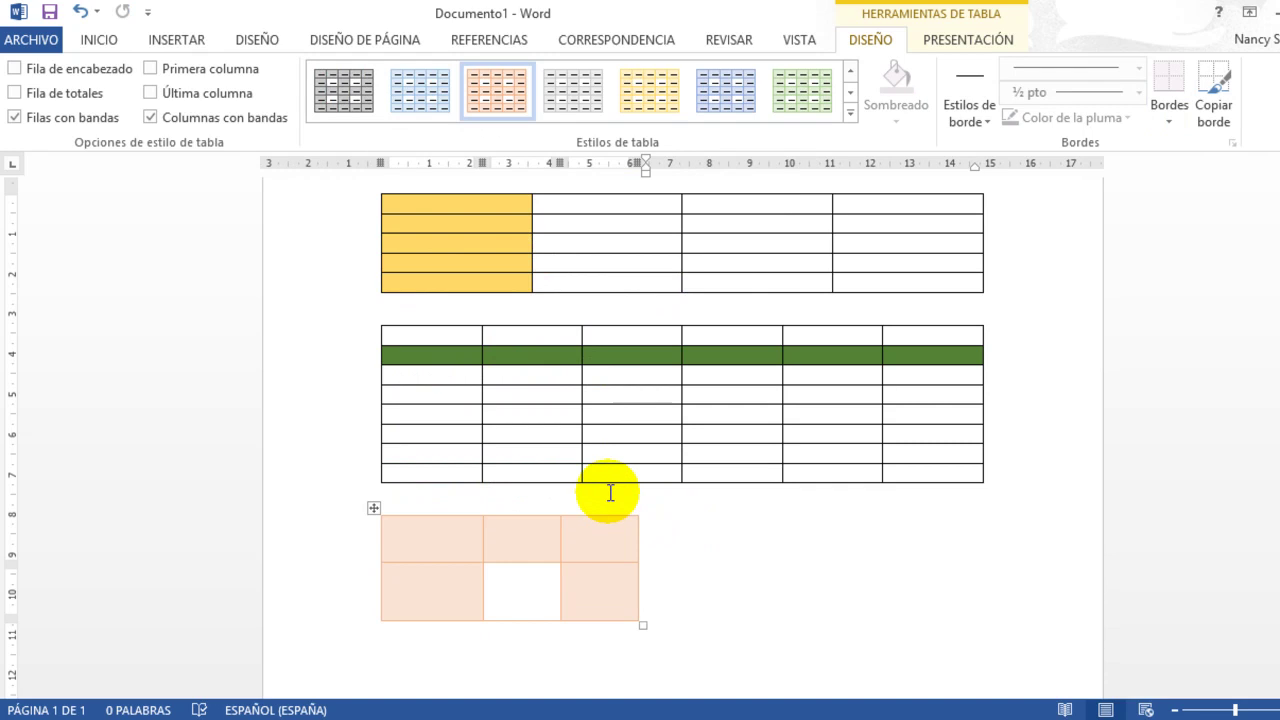
- Add a third row to the orange hand-drawn table and draw a full-height vertical line through its first column, about 1.11 cm from the outer edge
{"action": "scroll", "coordinate": [700, 500], "scroll_direction": "down", "scroll_amount": 2}
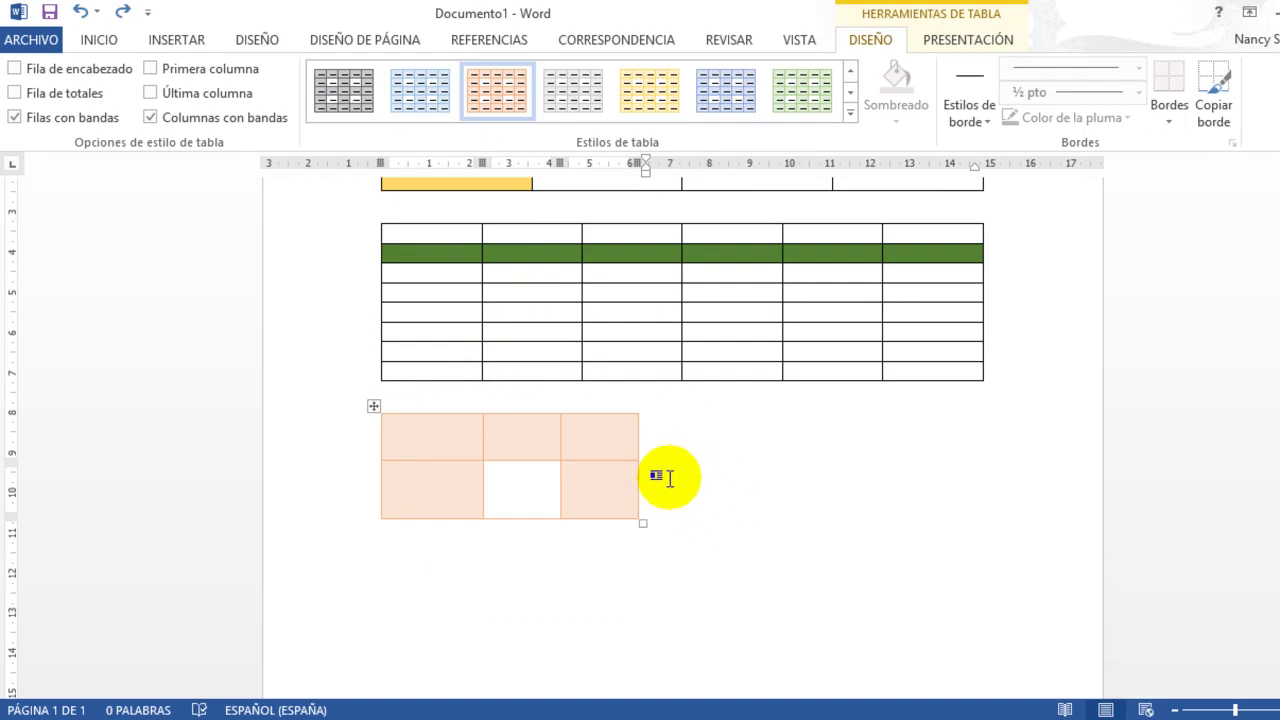
{"action": "key", "text": "Return"}
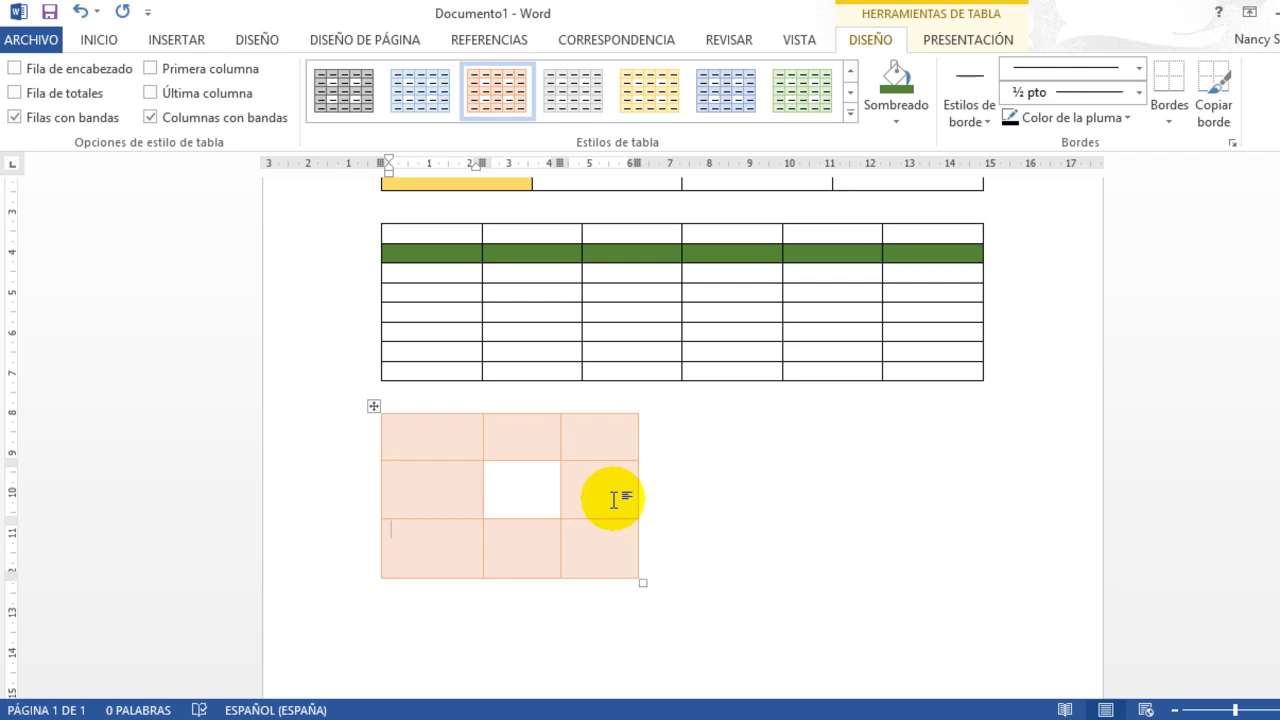
{"action": "left_click", "coordinate": [182, 39]}
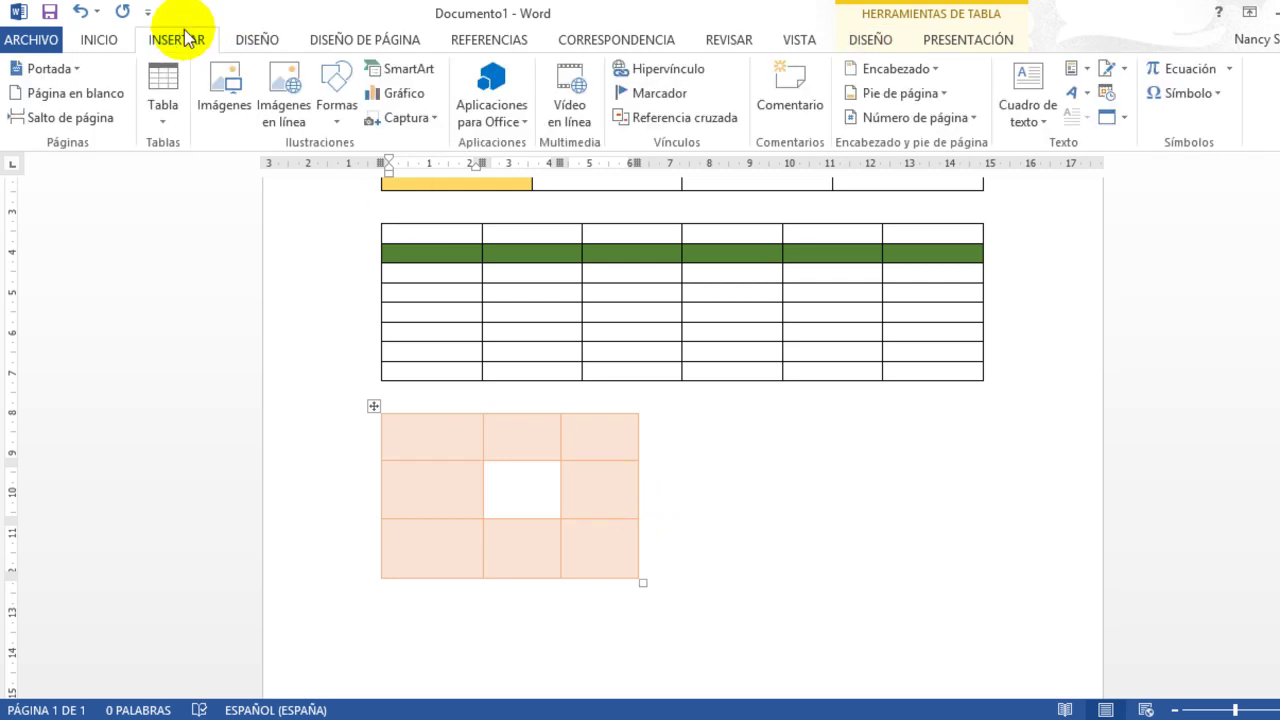
{"action": "left_click", "coordinate": [165, 121]}
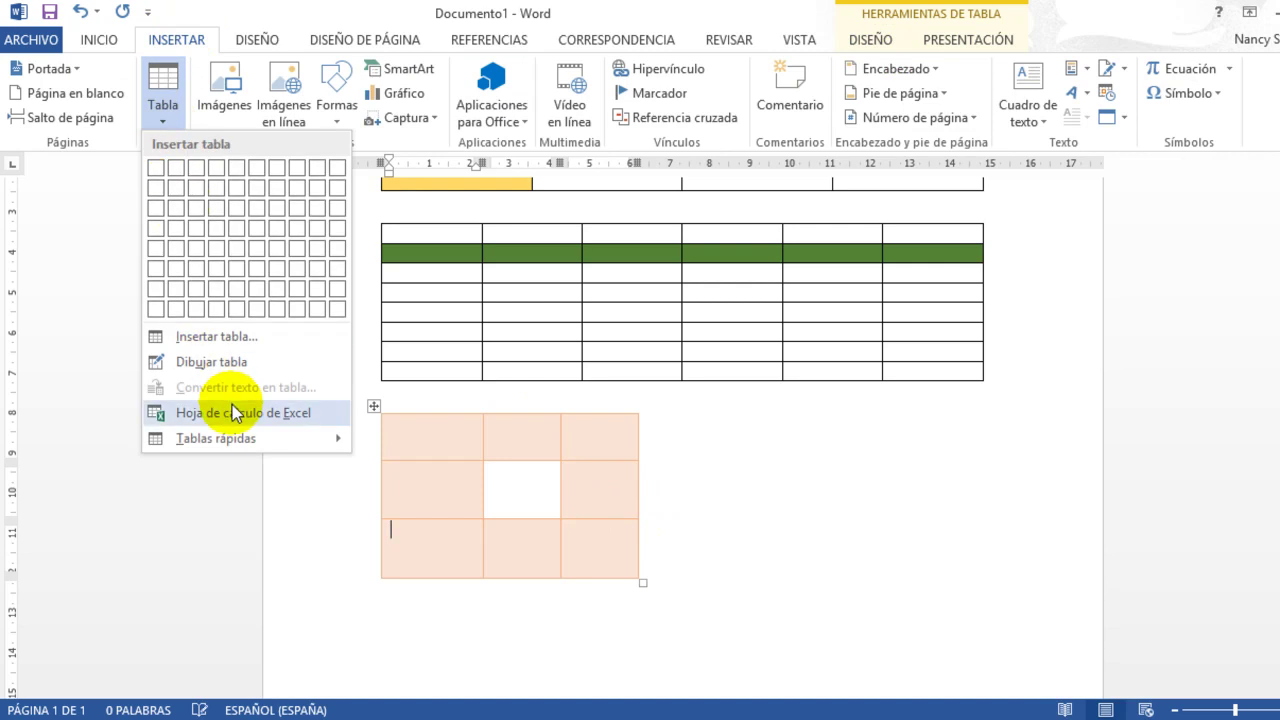
{"action": "left_click", "coordinate": [222, 361]}
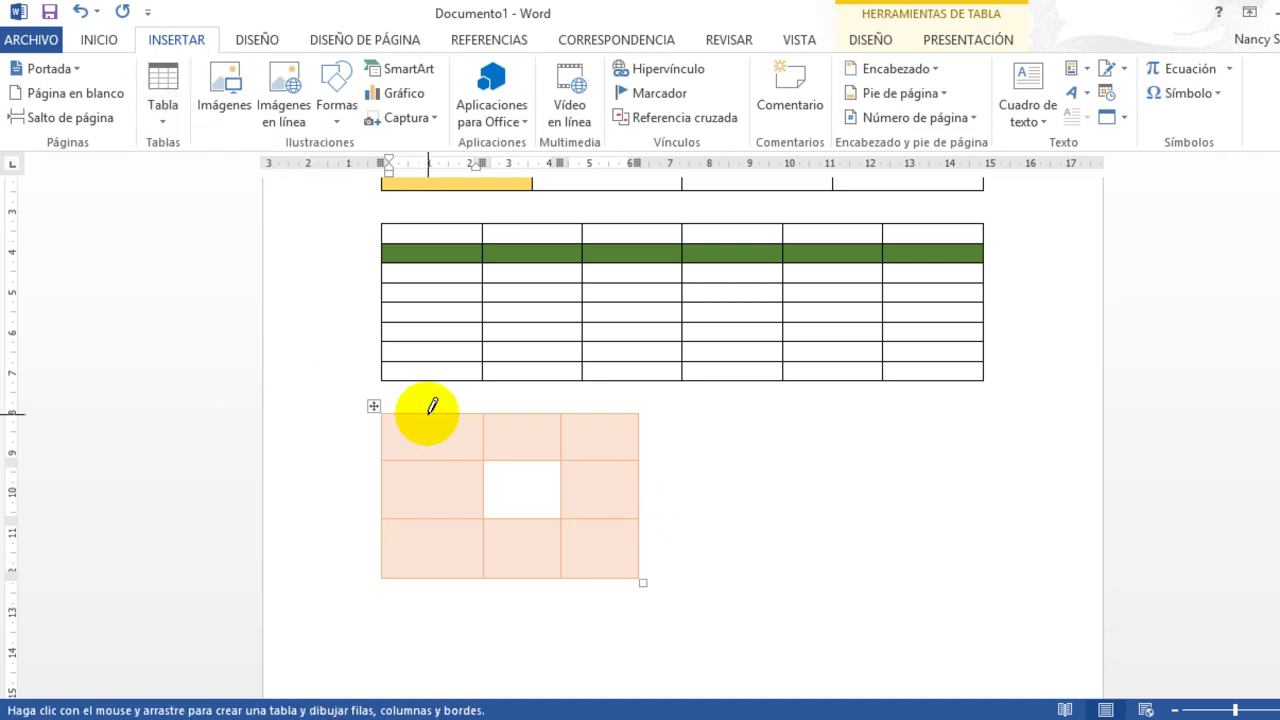
{"action": "mouse_move", "coordinate": [428, 413]}
{"action": "left_mouse_down"}
{"action": "mouse_move", "coordinate": [423, 480]}
{"action": "mouse_move", "coordinate": [441, 576]}
{"action": "left_mouse_up"}
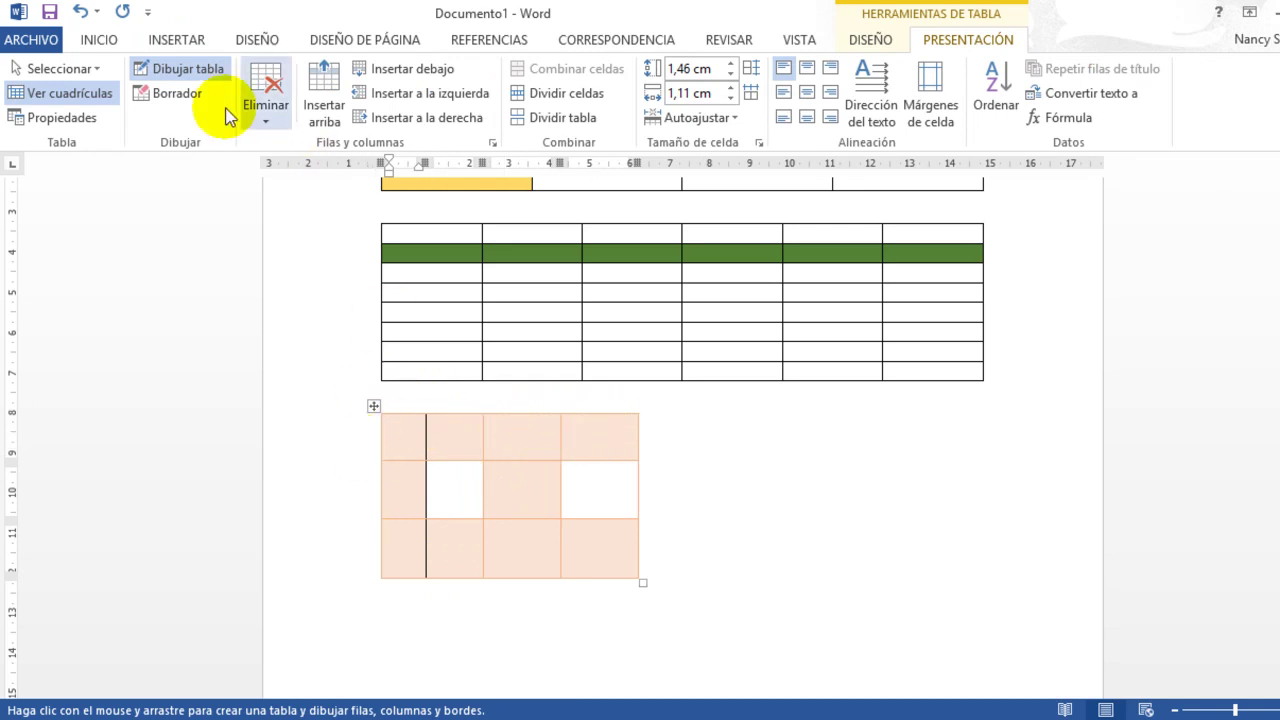
{"action": "left_click", "coordinate": [185, 68]}
- Erase the border between the first two cells of the gold column in the first table
{"action": "scroll", "coordinate": [609, 306], "scroll_direction": "up", "scroll_amount": 3}
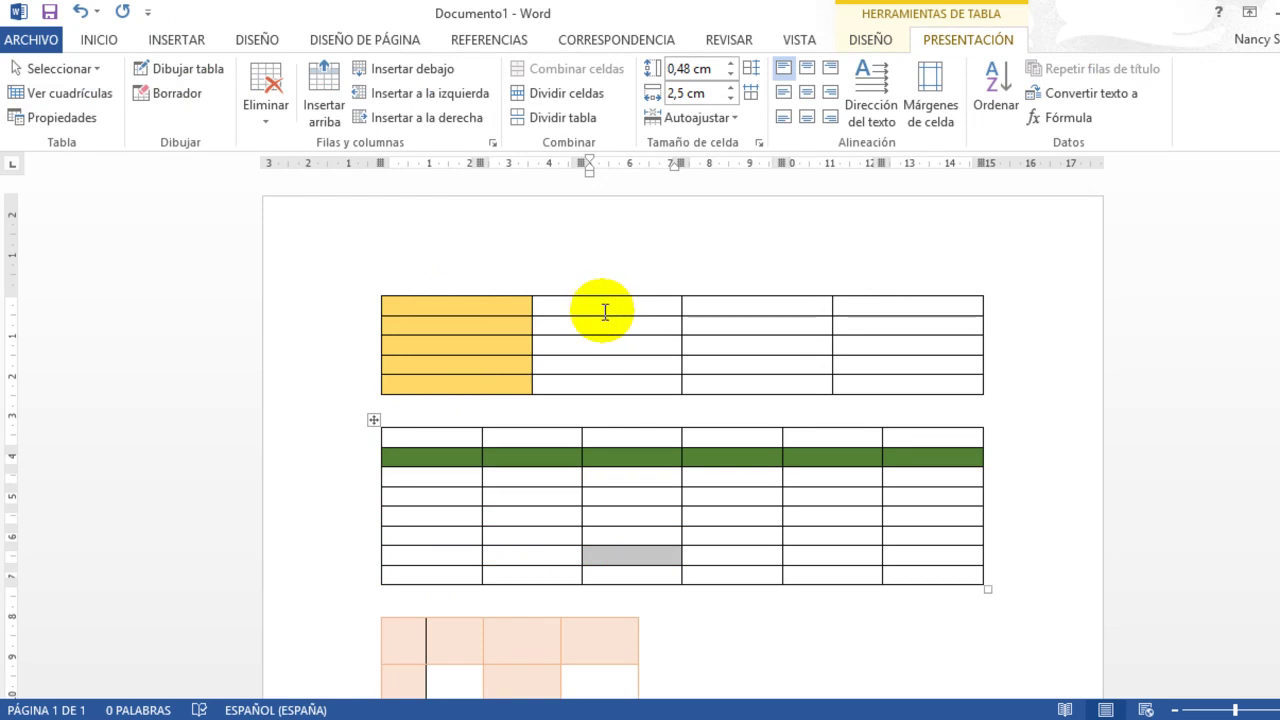
{"action": "left_click", "coordinate": [160, 93]}
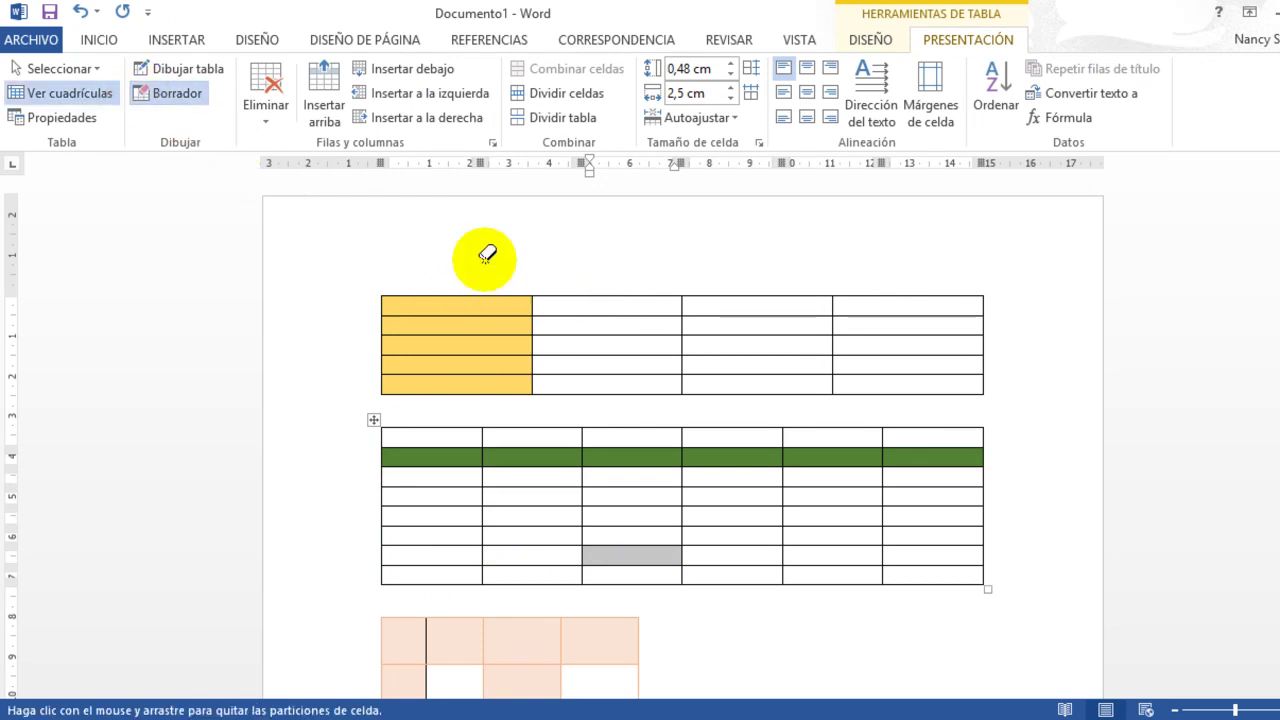
{"action": "left_click", "coordinate": [571, 315]}
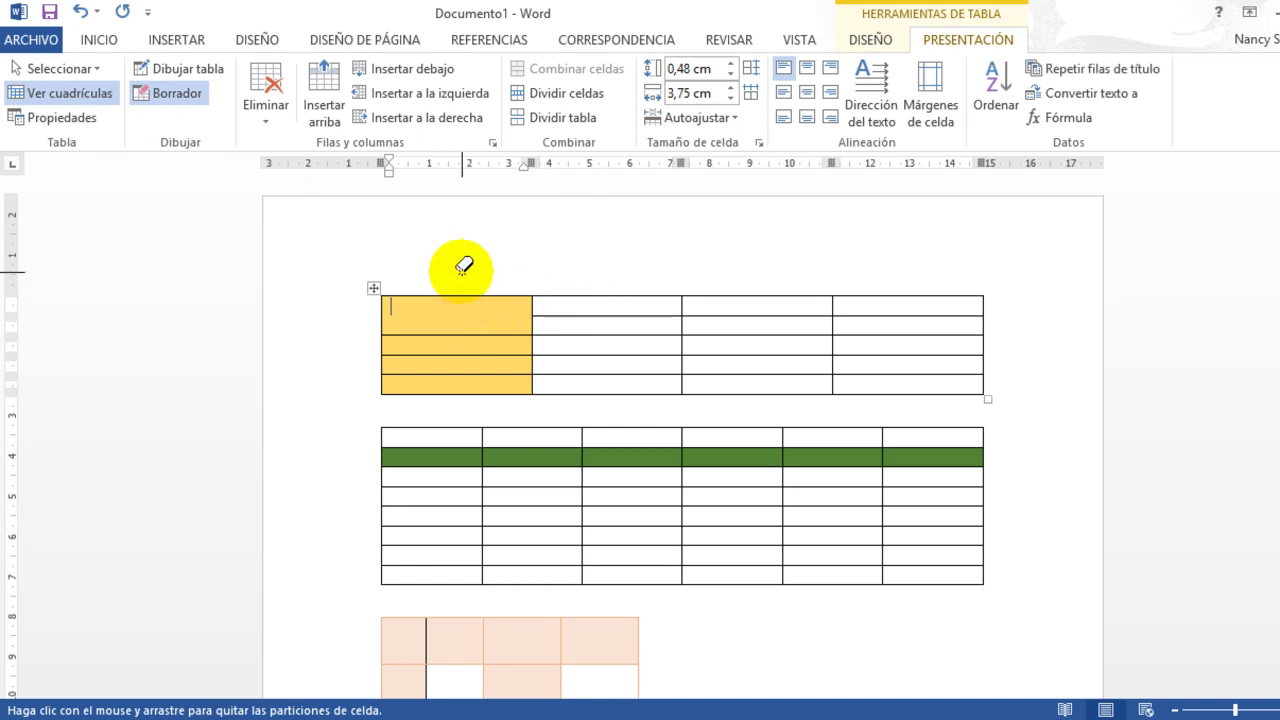
{"action": "key", "text": "Escape"}
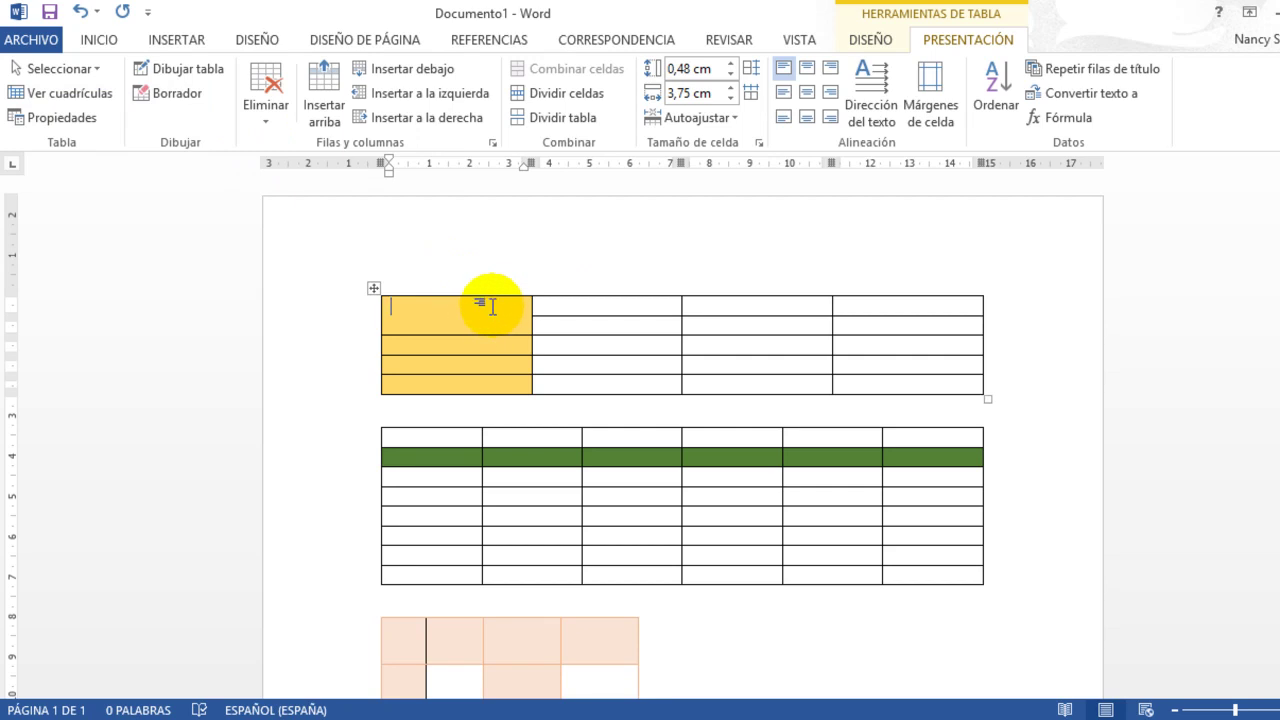
- Merge the third and fourth cells in the third row of the first table
{"action": "left_click_drag", "start_coordinate": [634, 306], "coordinate": [866, 355]}
{"action": "left_click", "coordinate": [676, 346]}
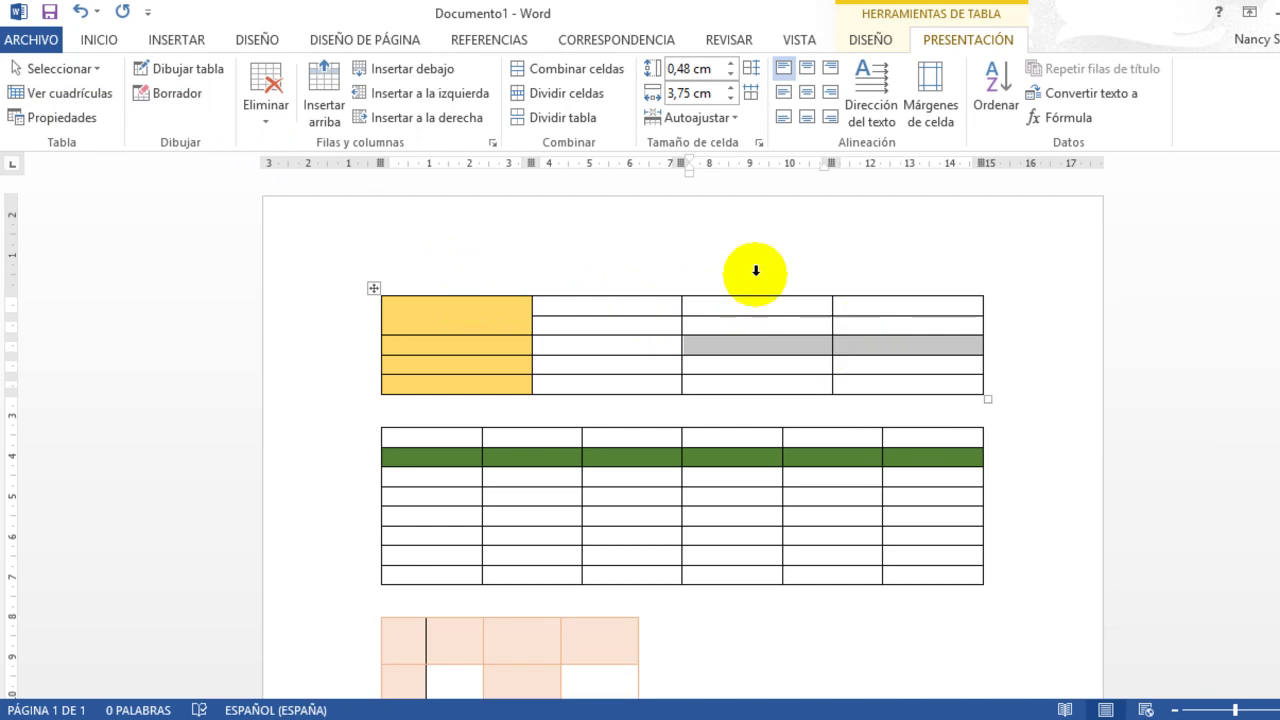
{"action": "left_click", "coordinate": [576, 72]}
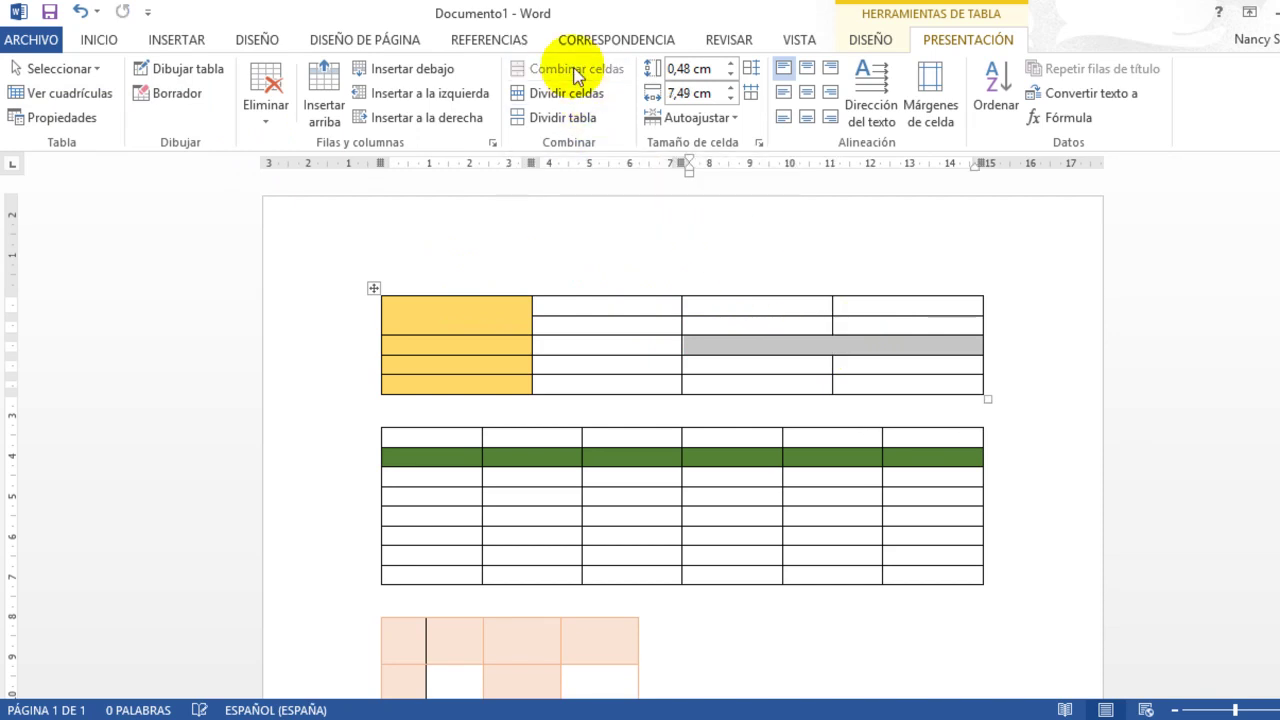
- Shade the merged cell in the third row of the first table with a light orange theme colour
{"action": "left_click", "coordinate": [862, 345]}
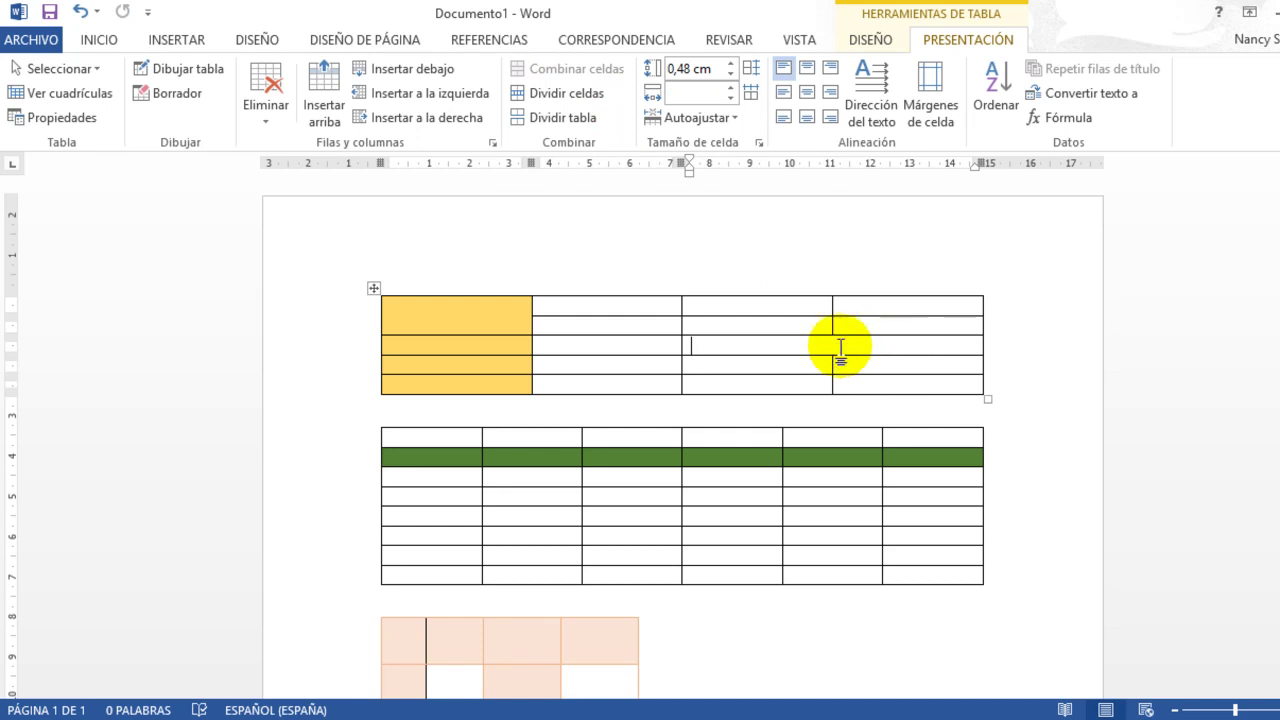
{"action": "left_click", "coordinate": [873, 38]}
{"action": "left_click", "coordinate": [901, 118]}
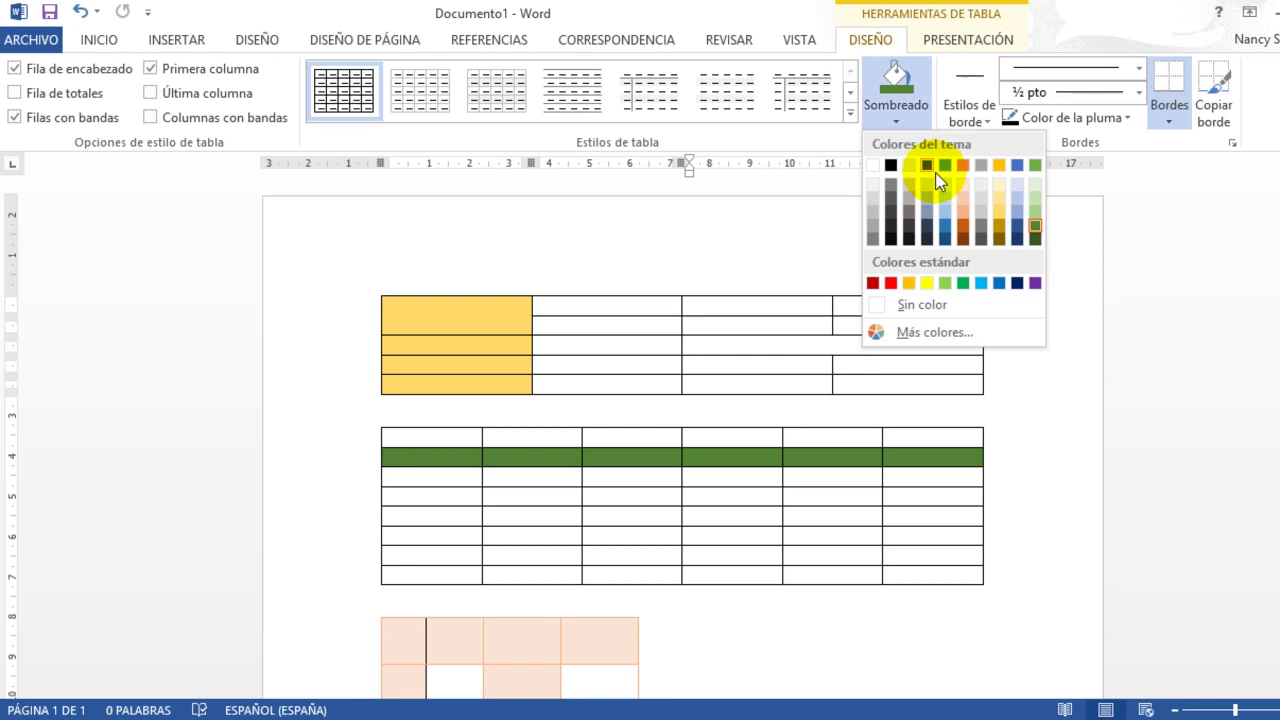
{"action": "left_click", "coordinate": [965, 210]}
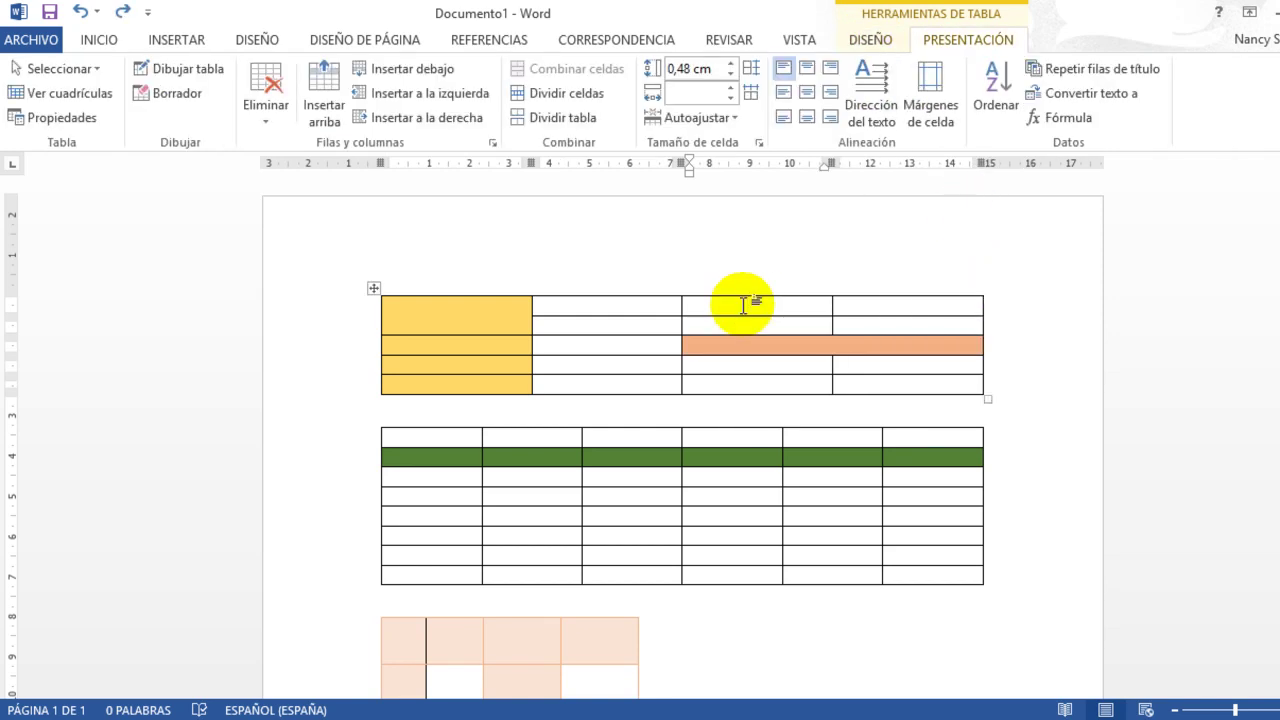
- Split the third cell in the first row of the first table into 3 columns and 1 row
{"action": "left_click", "coordinate": [558, 93]}
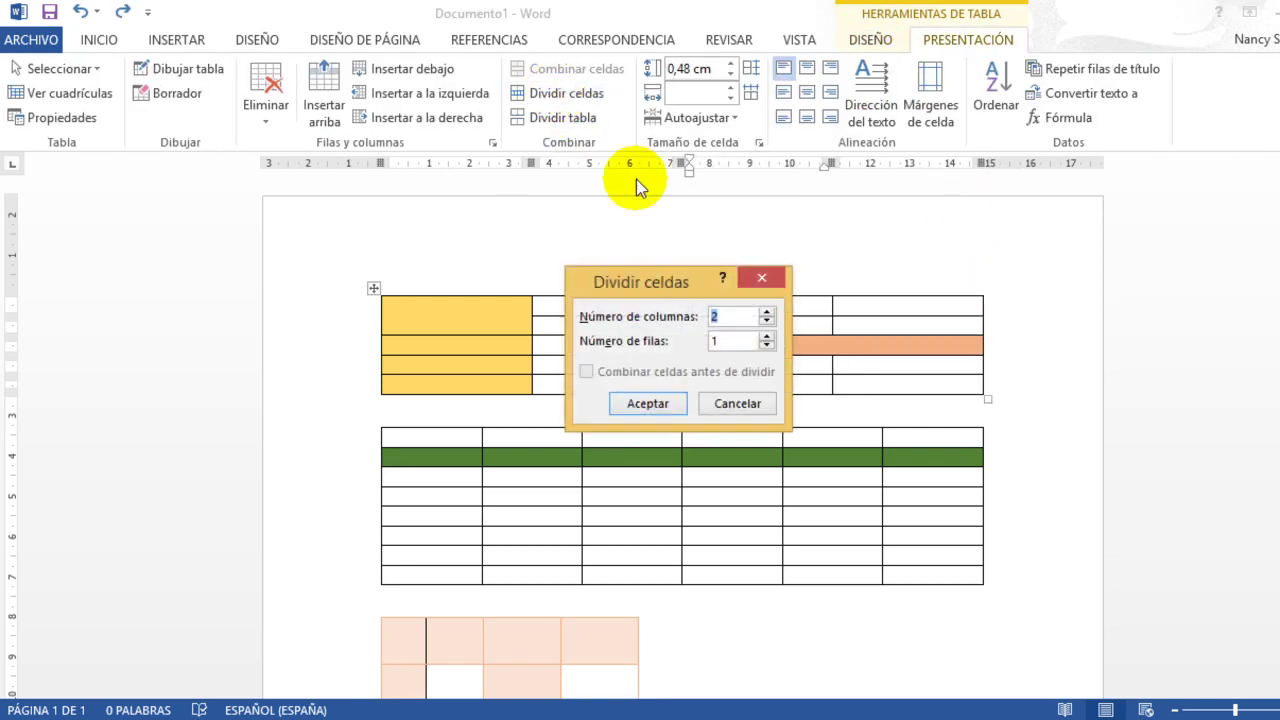
{"action": "left_click_drag", "start_coordinate": [683, 285], "coordinate": [563, 244]}
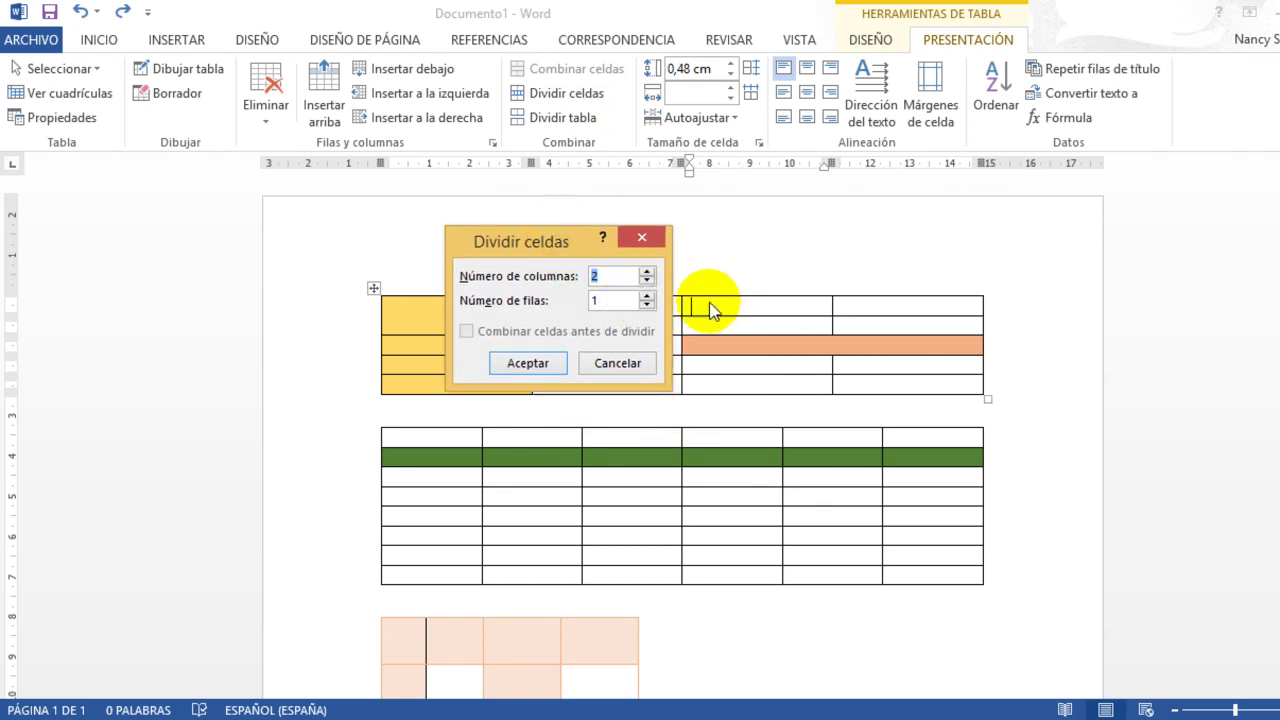
{"action": "type", "text": "3"}
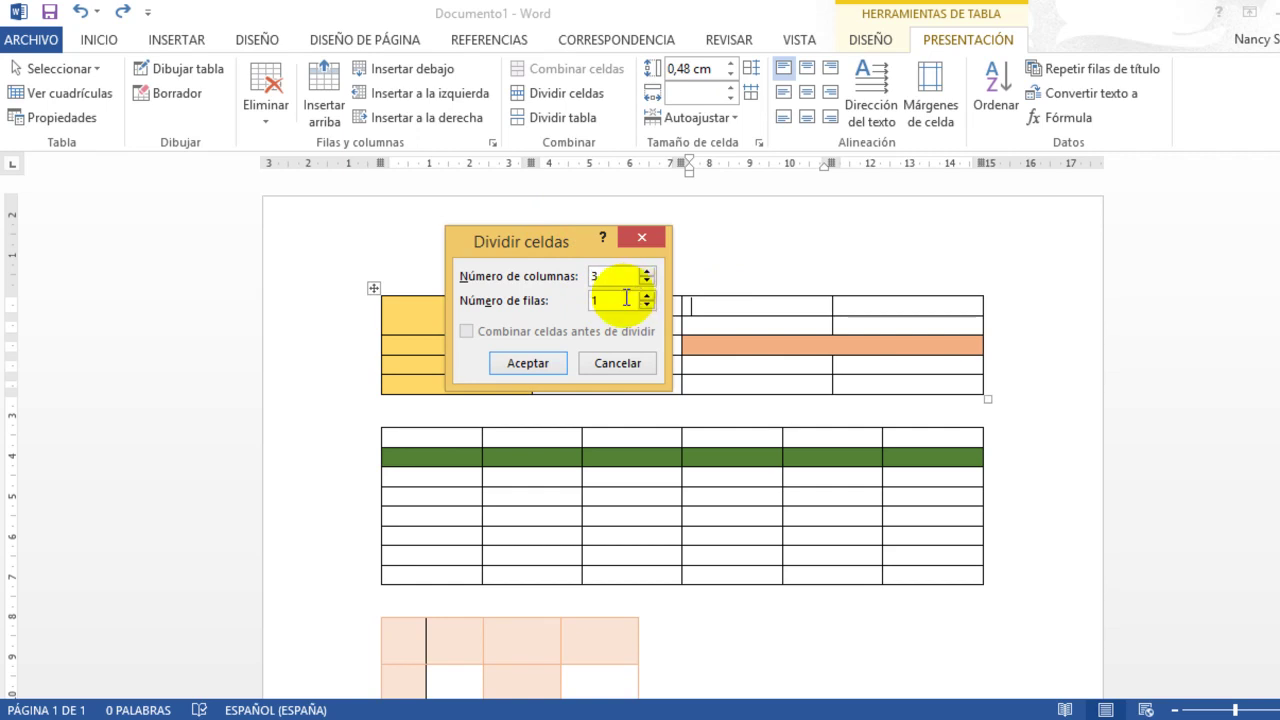
{"action": "left_click", "coordinate": [528, 363]}
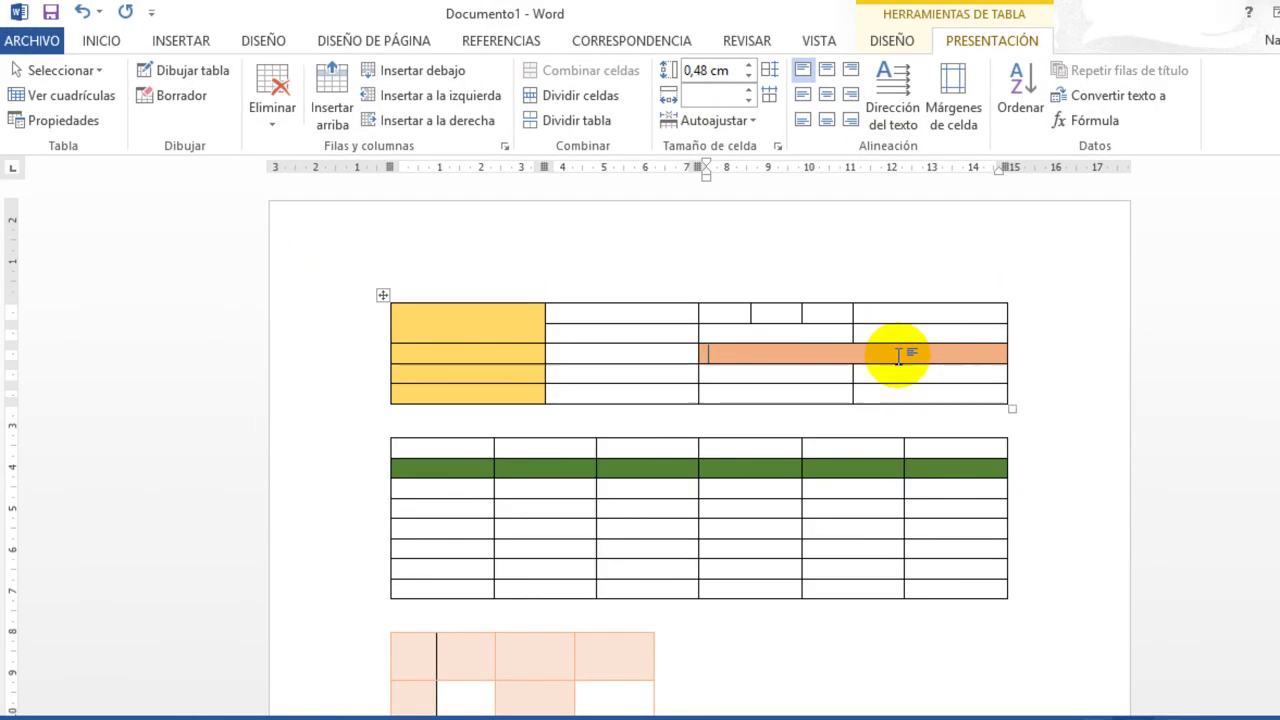
- Split the first table into two tables, starting the second one at the row with the light orange cell
{"action": "left_click", "coordinate": [904, 184]}
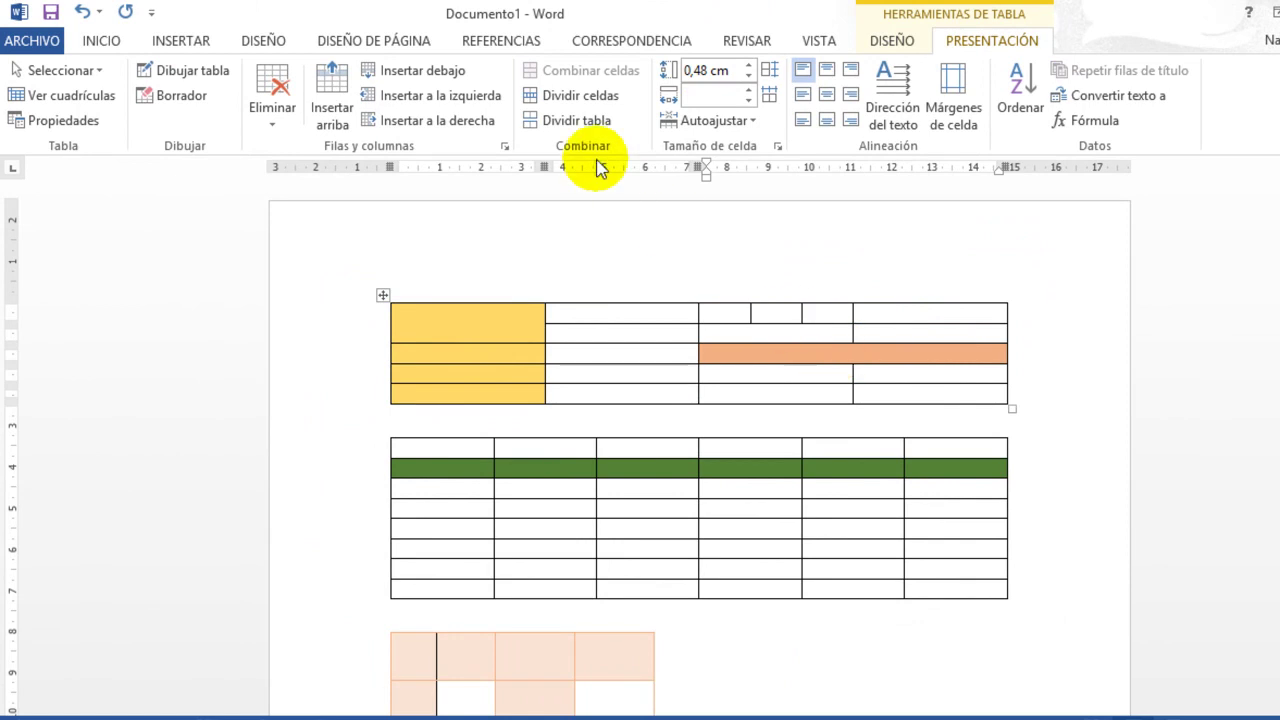
{"action": "left_click", "coordinate": [582, 124]}
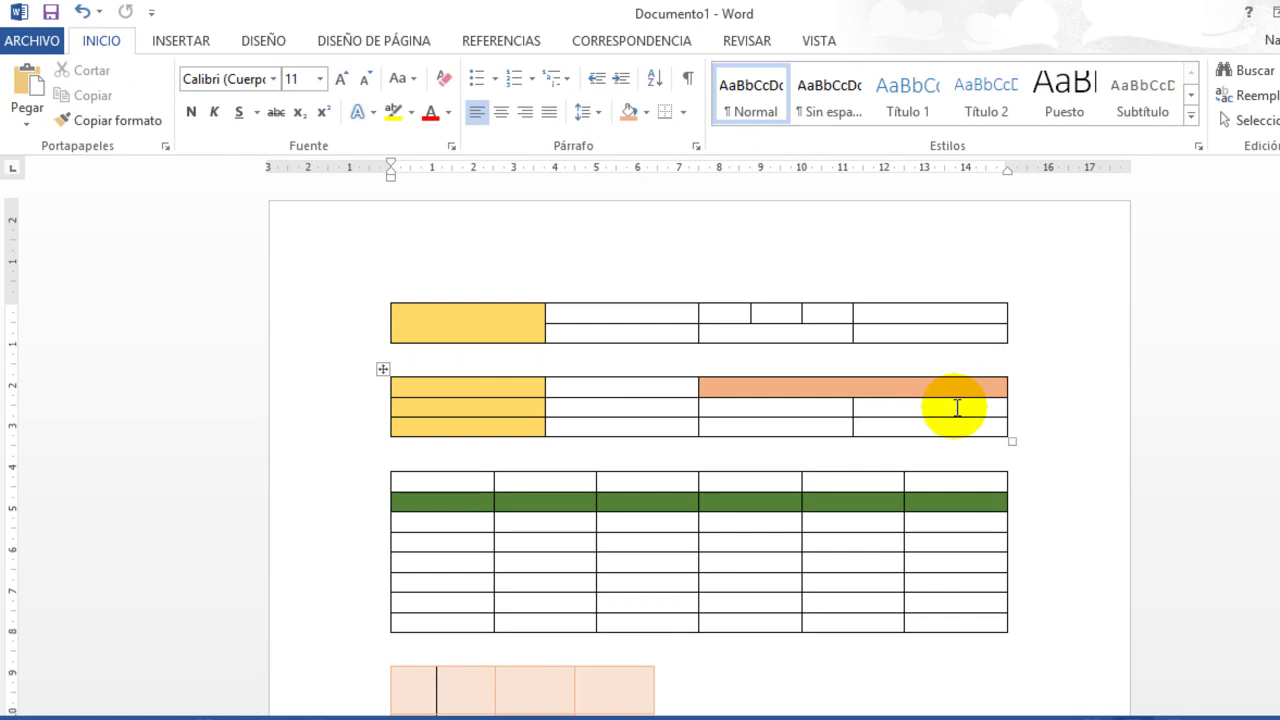
{"action": "left_click", "coordinate": [423, 360]}
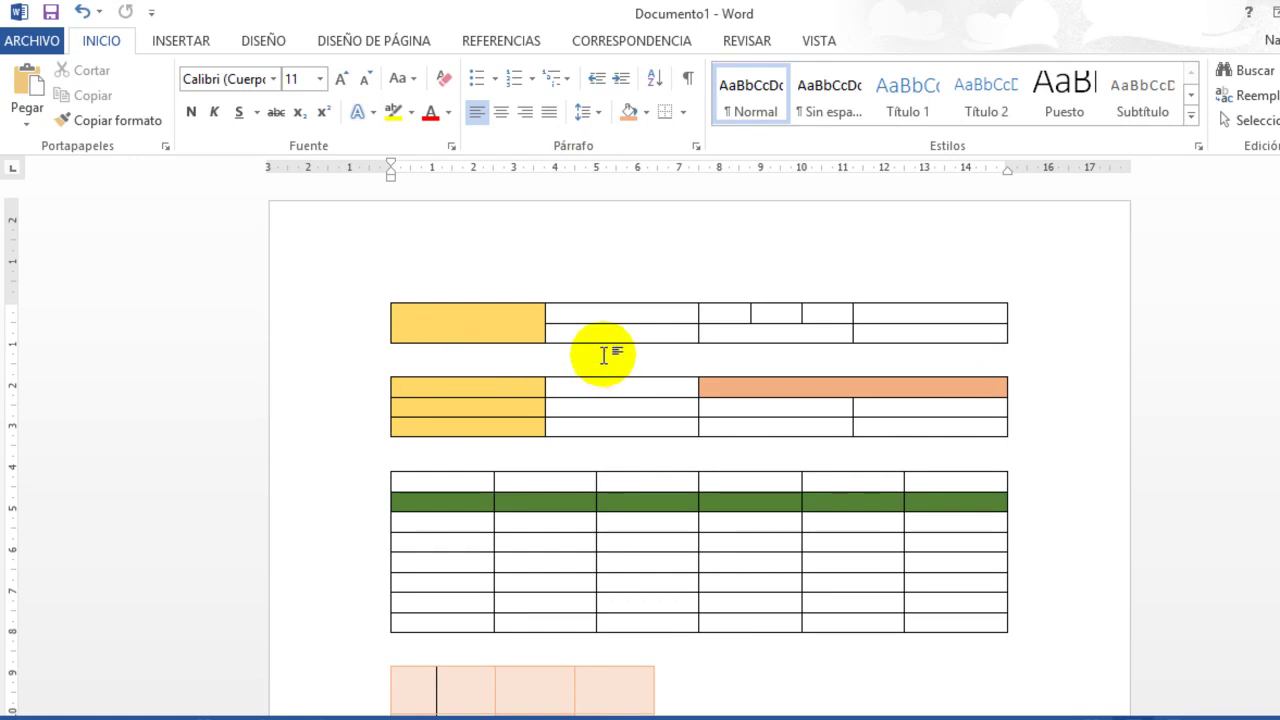
- Outline the topmost table with the orange double-line theme border at ½ pt, and enter "Tabla" in its gold cell
{"action": "left_click", "coordinate": [514, 388]}
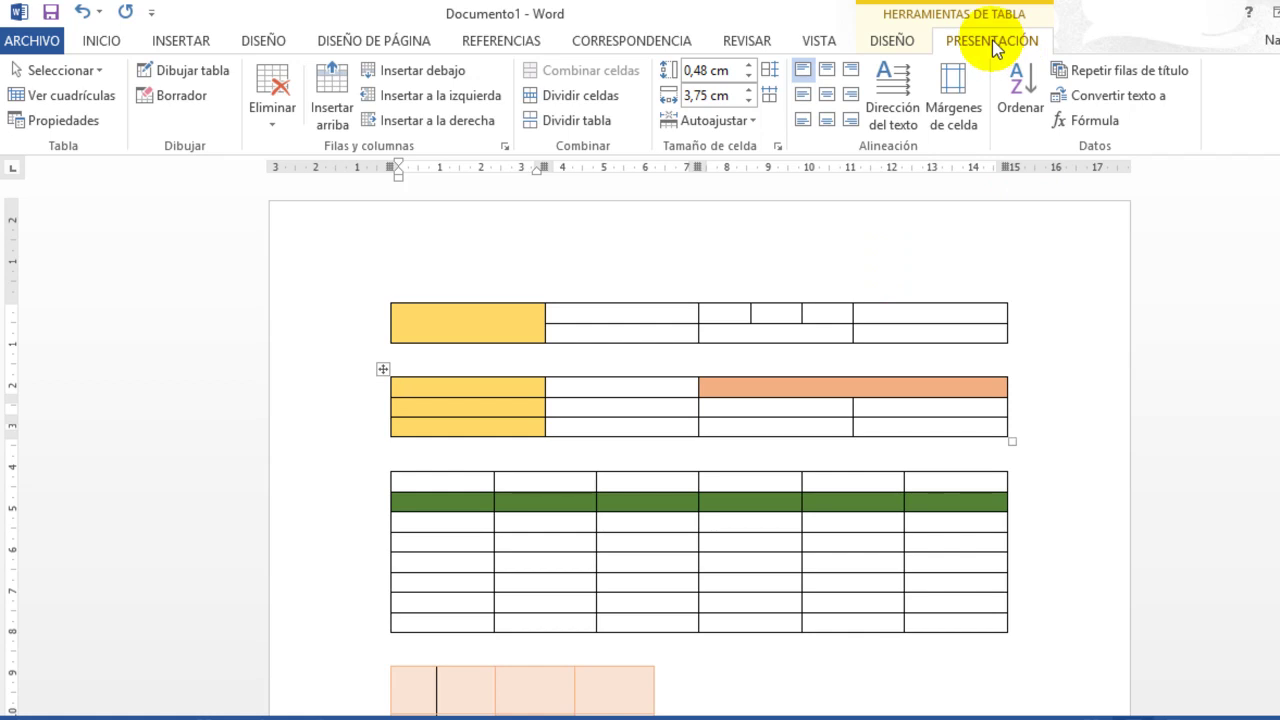
{"action": "left_click", "coordinate": [904, 42]}
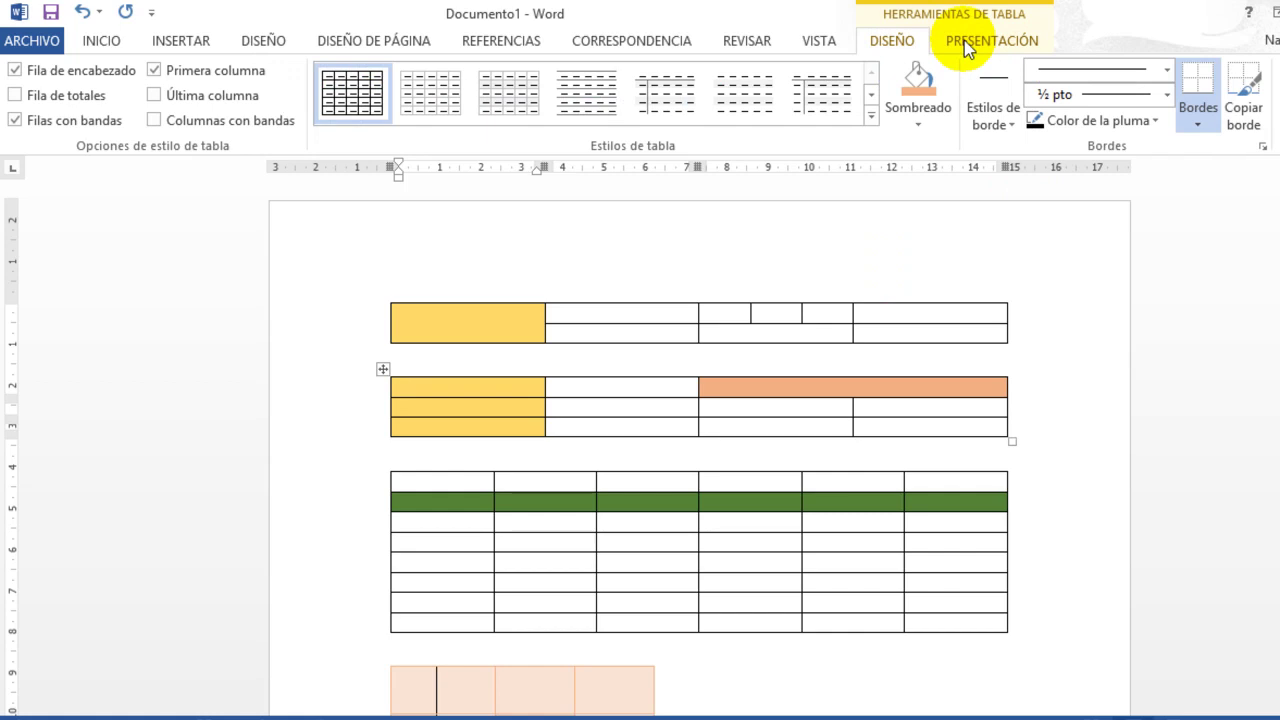
{"action": "left_click", "coordinate": [1012, 125]}
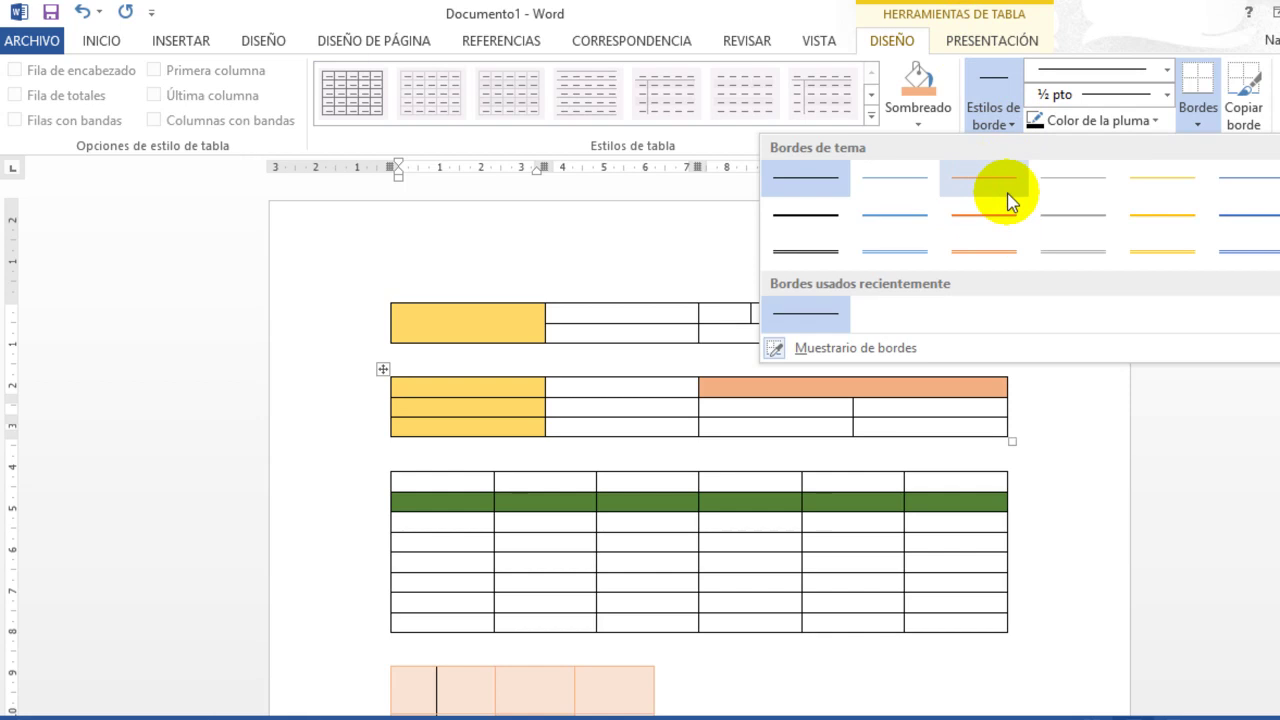
{"action": "left_click", "coordinate": [995, 255]}
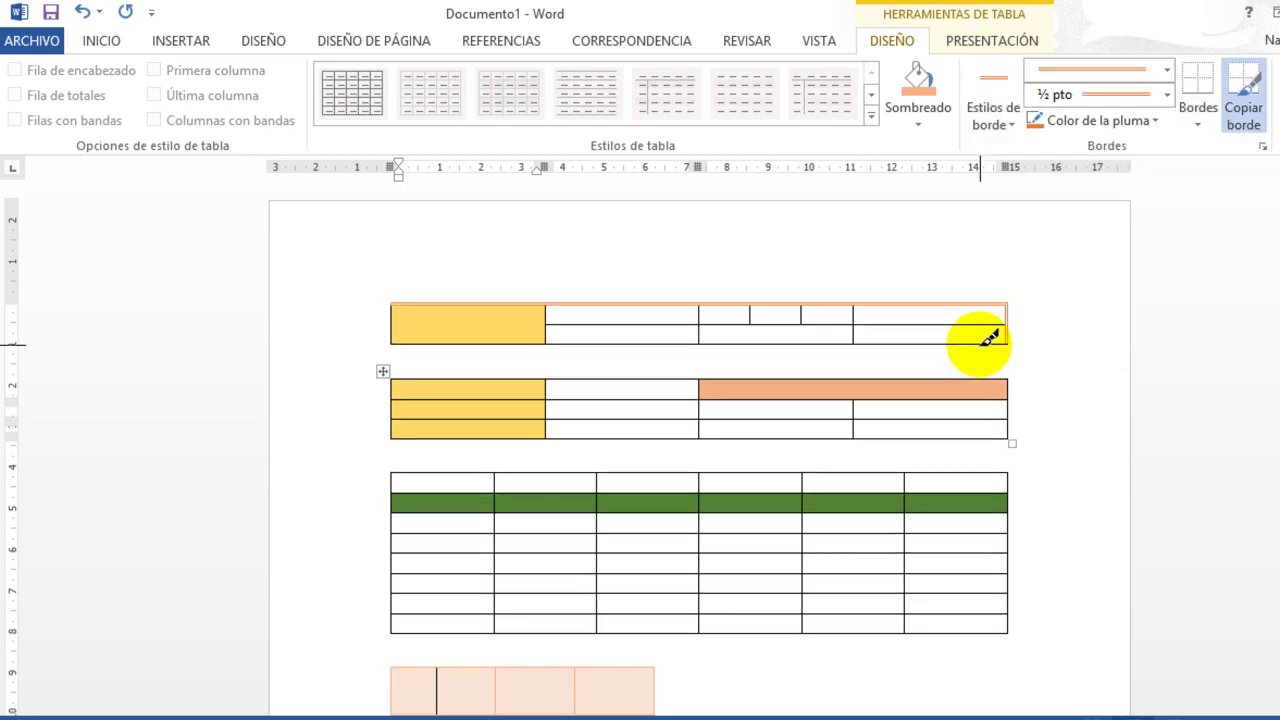
{"action": "left_click", "coordinate": [986, 342]}
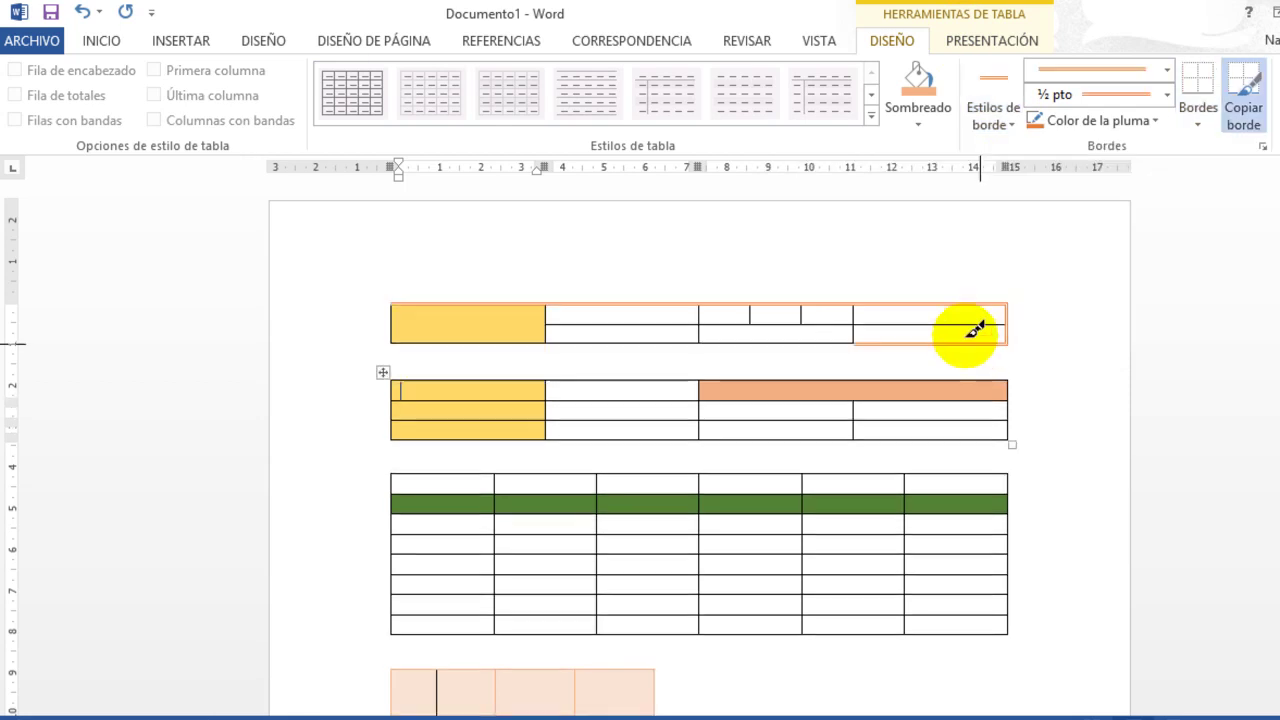
{"action": "left_click", "coordinate": [814, 342]}
{"action": "left_click", "coordinate": [651, 343]}
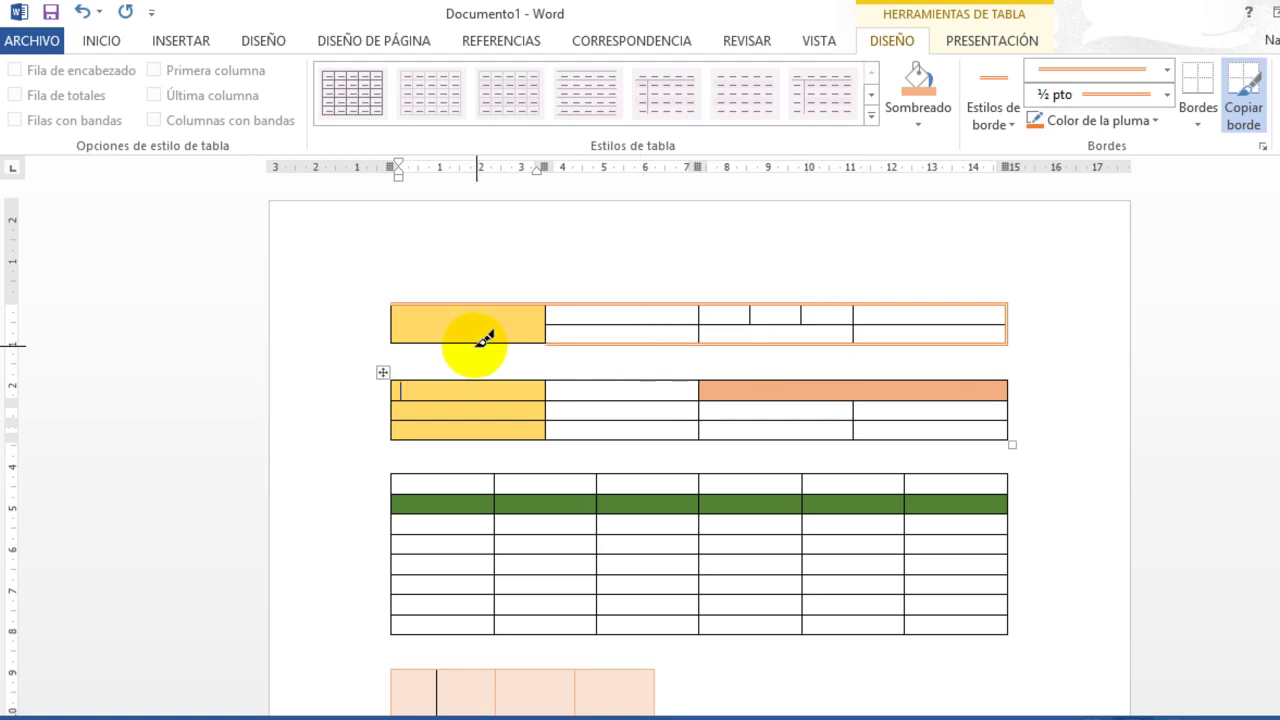
{"action": "left_click", "coordinate": [485, 342]}
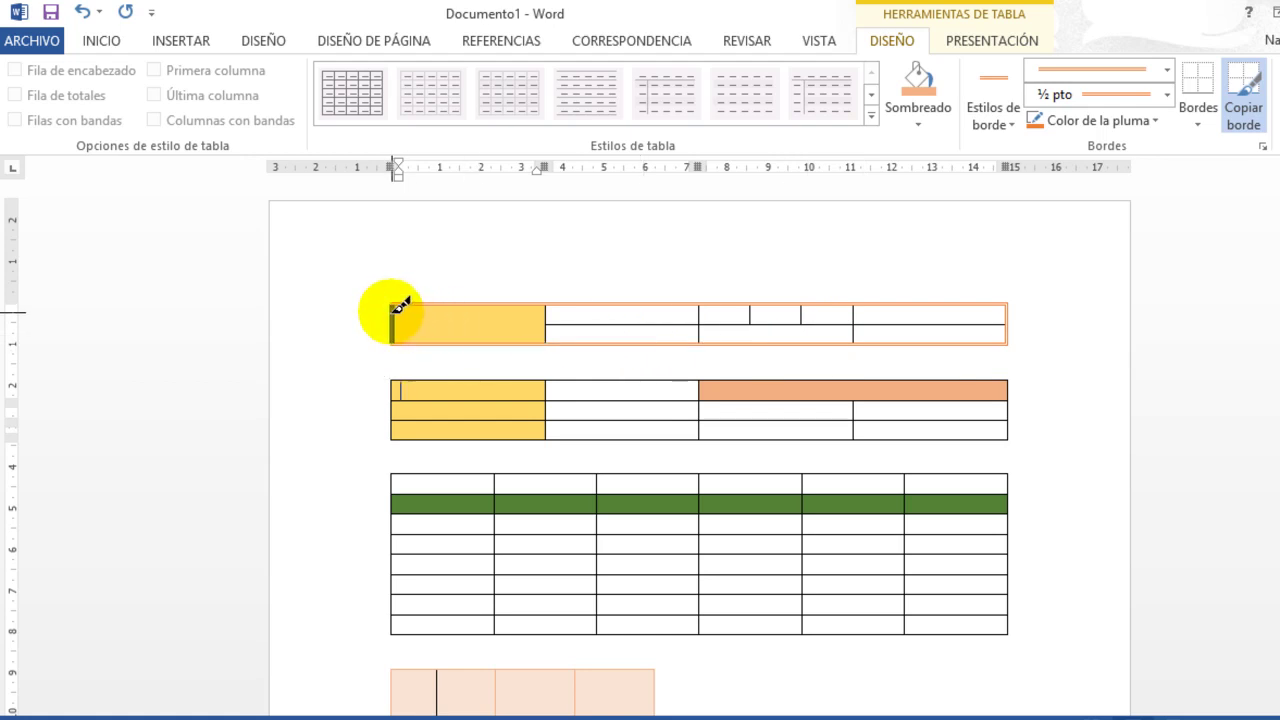
{"action": "left_click", "coordinate": [393, 318]}
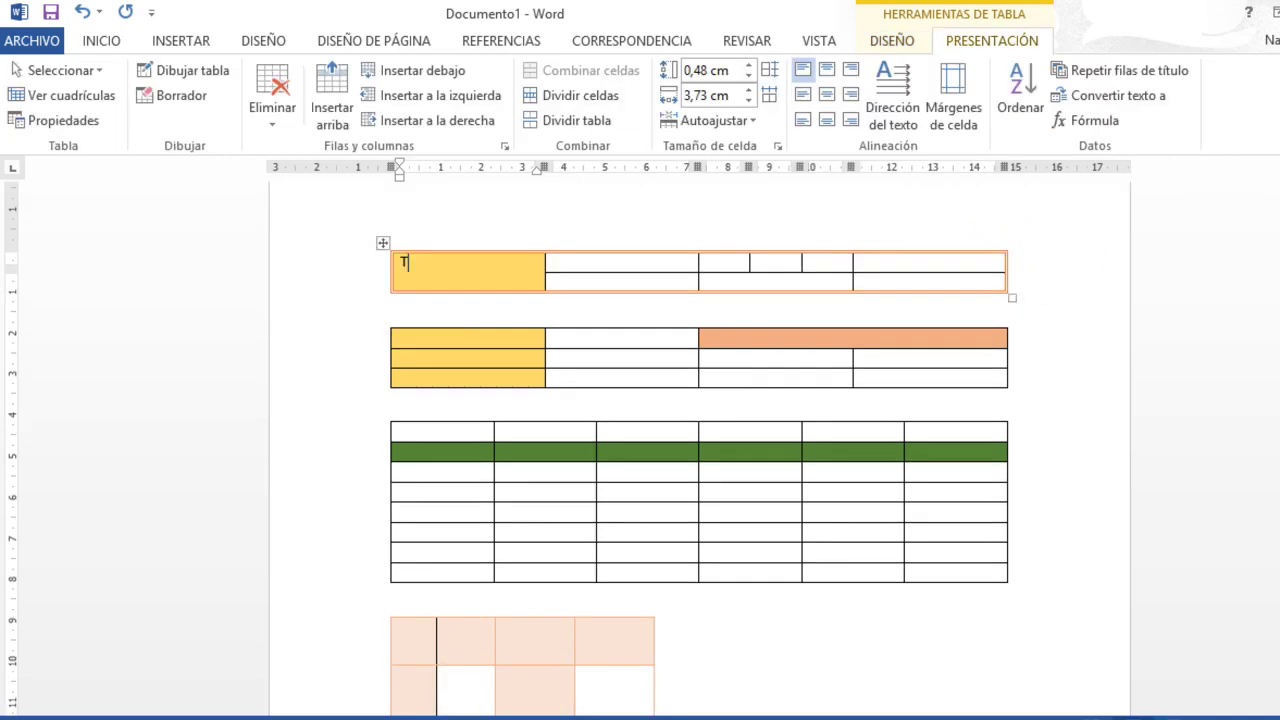
{"action": "type", "text": "abla"}
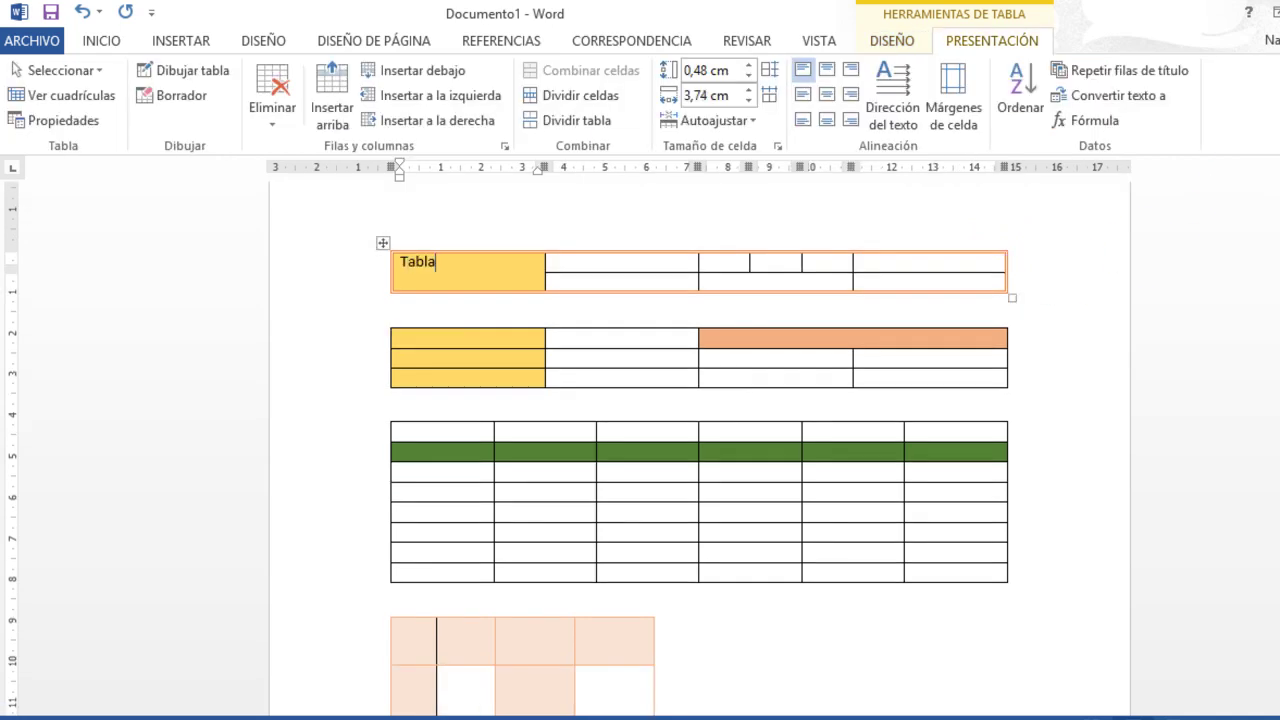
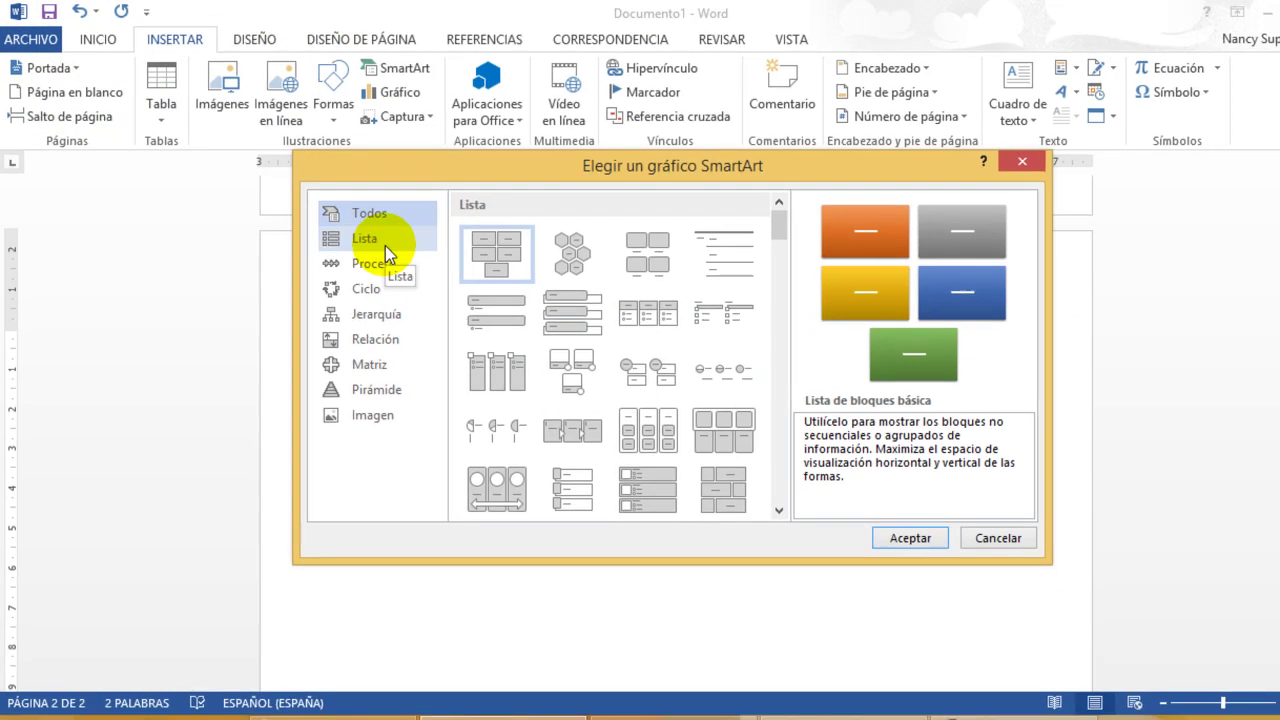
- Examine the SmartArt layouts offered in each category, from Lista and Proceso through Pirámide and Imagen
{"action": "left_click", "coordinate": [385, 245]}
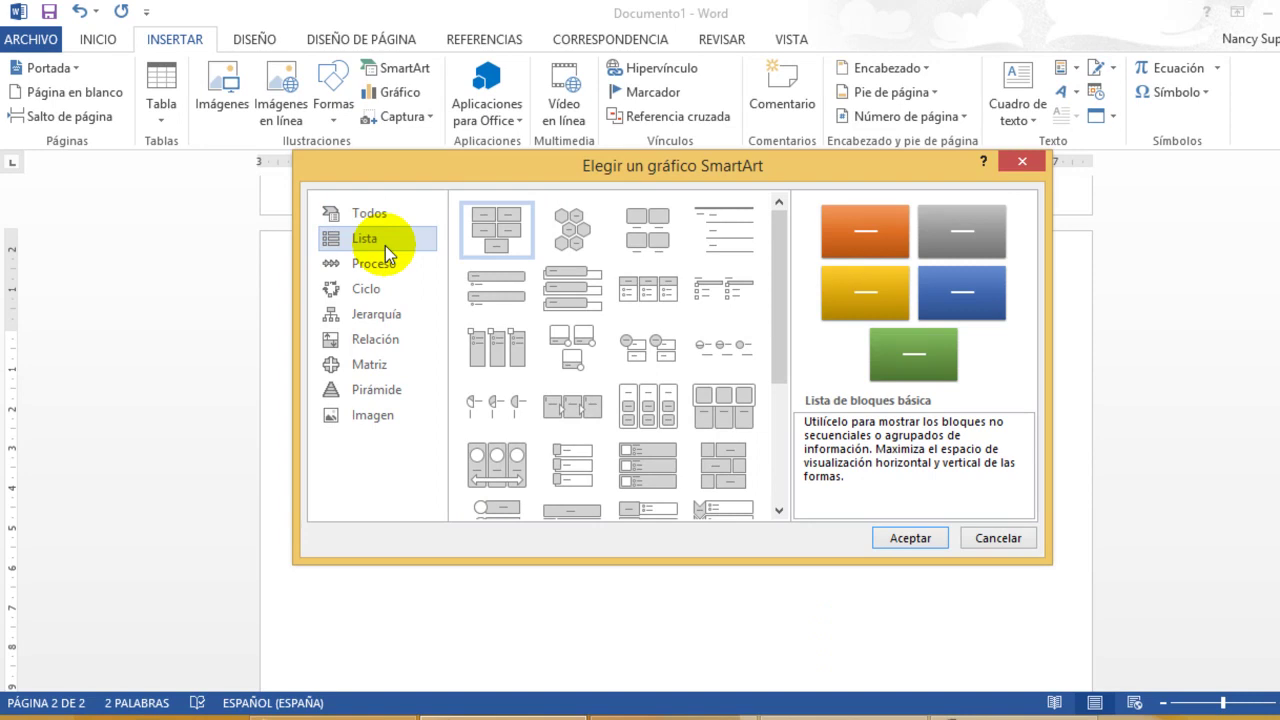
{"action": "left_click", "coordinate": [381, 266]}
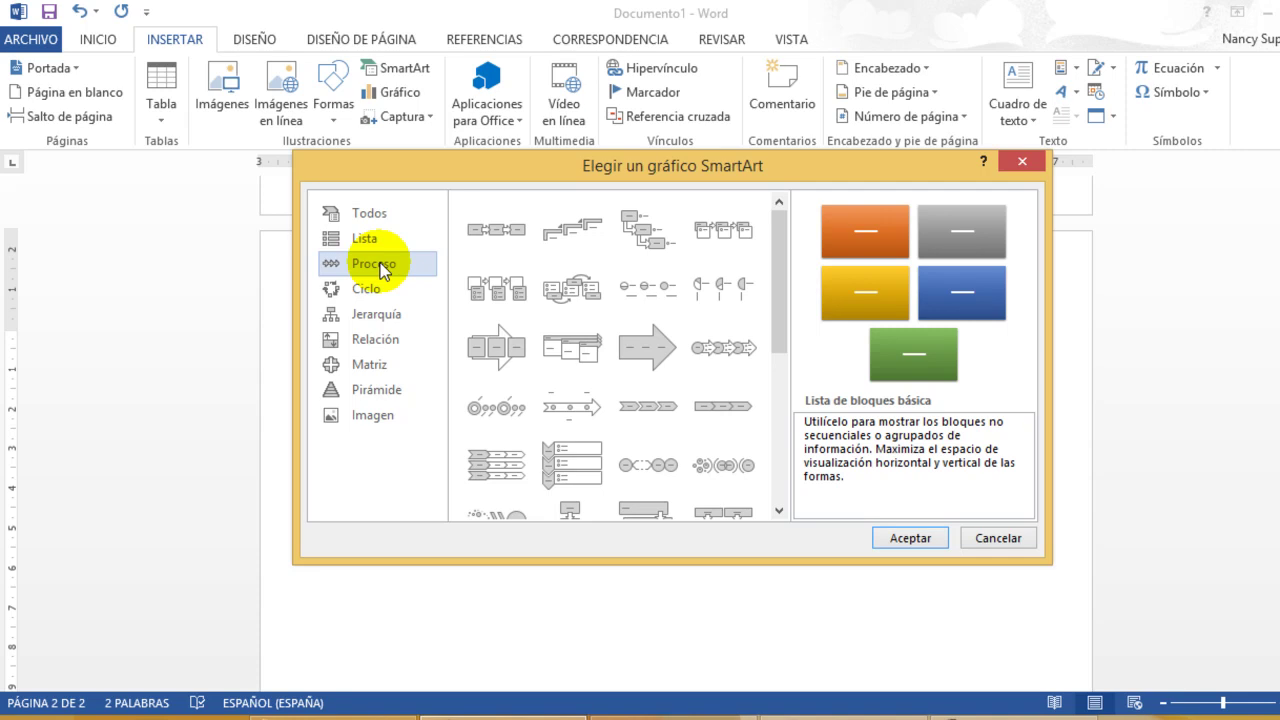
{"action": "left_click", "coordinate": [384, 288]}
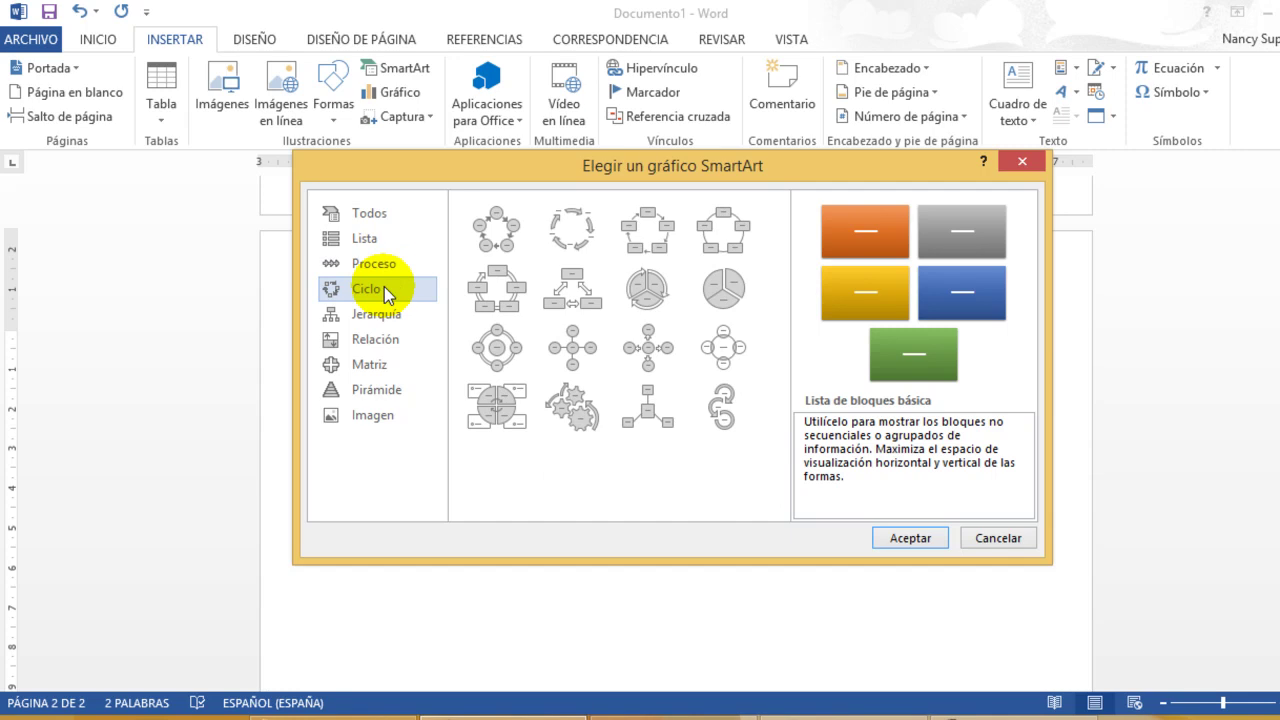
{"action": "left_click", "coordinate": [394, 314]}
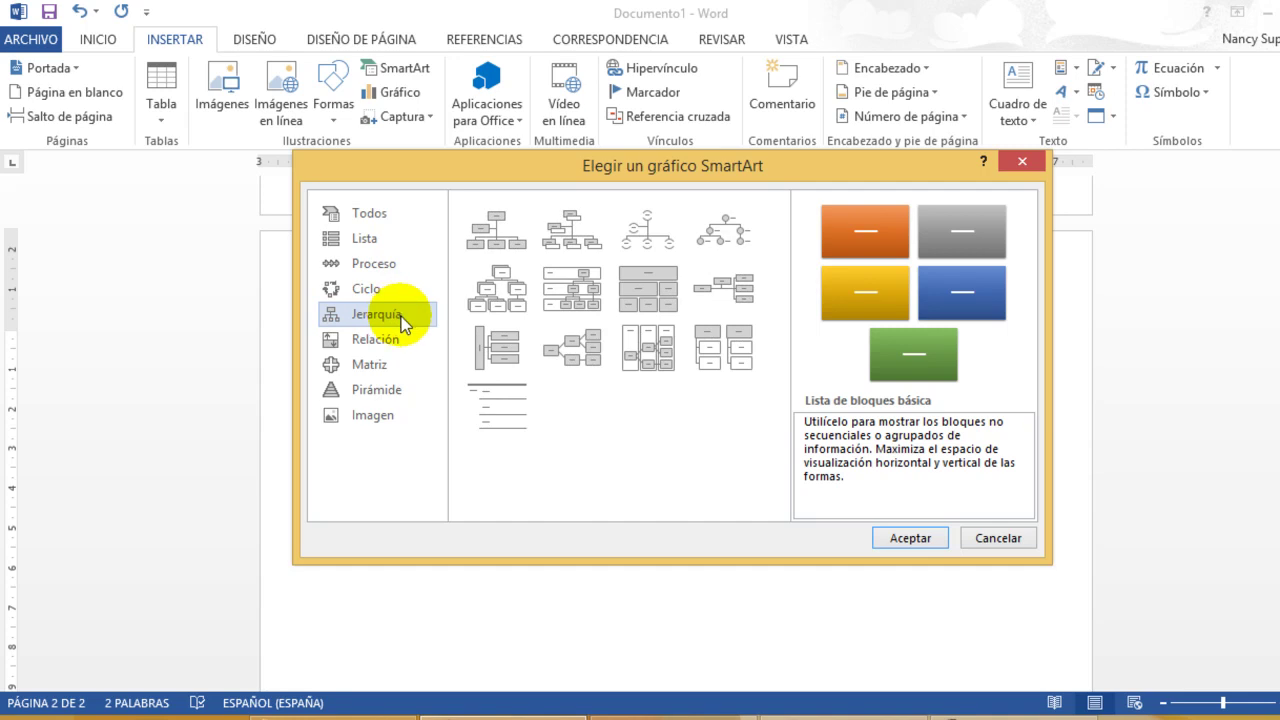
{"action": "left_click", "coordinate": [407, 339]}
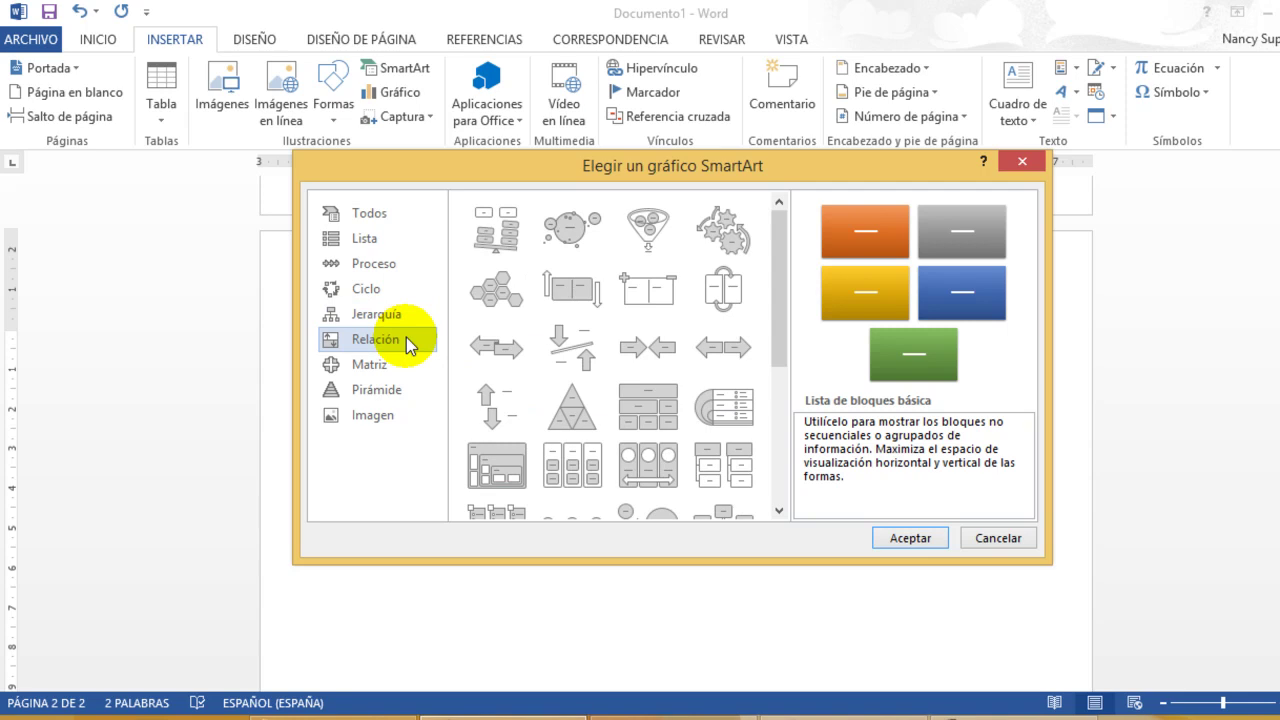
{"action": "left_click", "coordinate": [405, 362]}
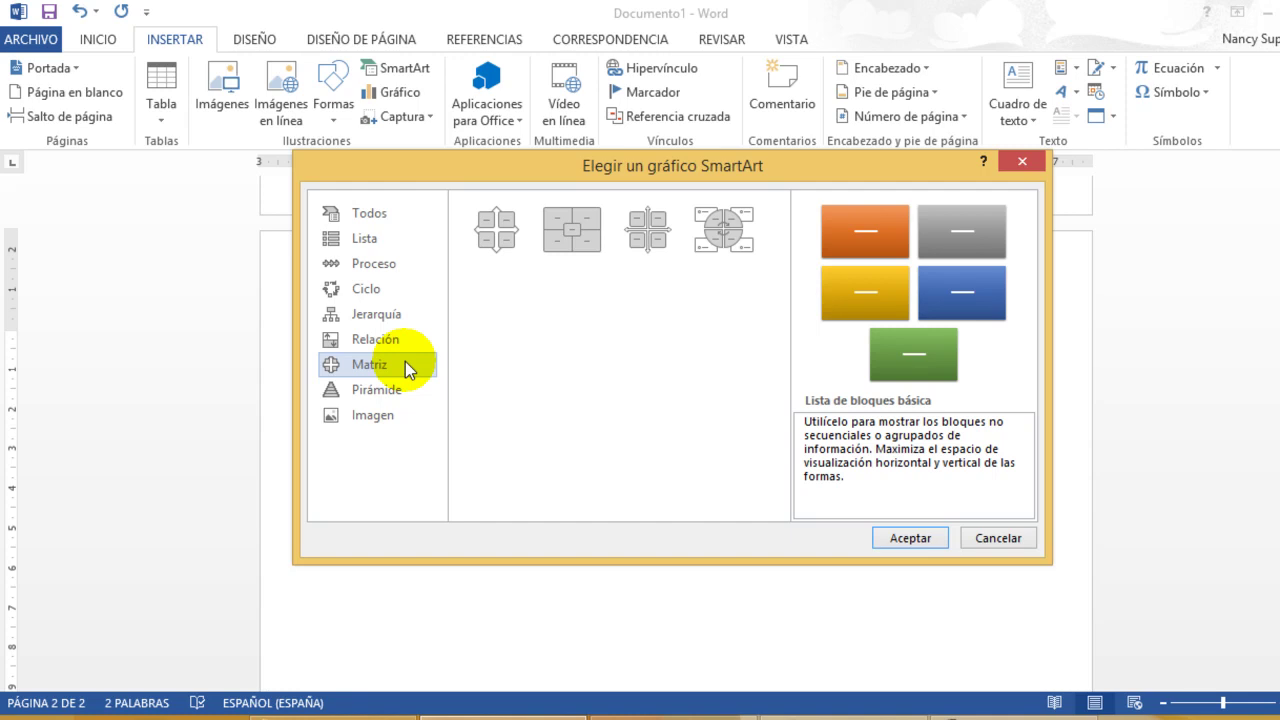
{"action": "left_click", "coordinate": [391, 390]}
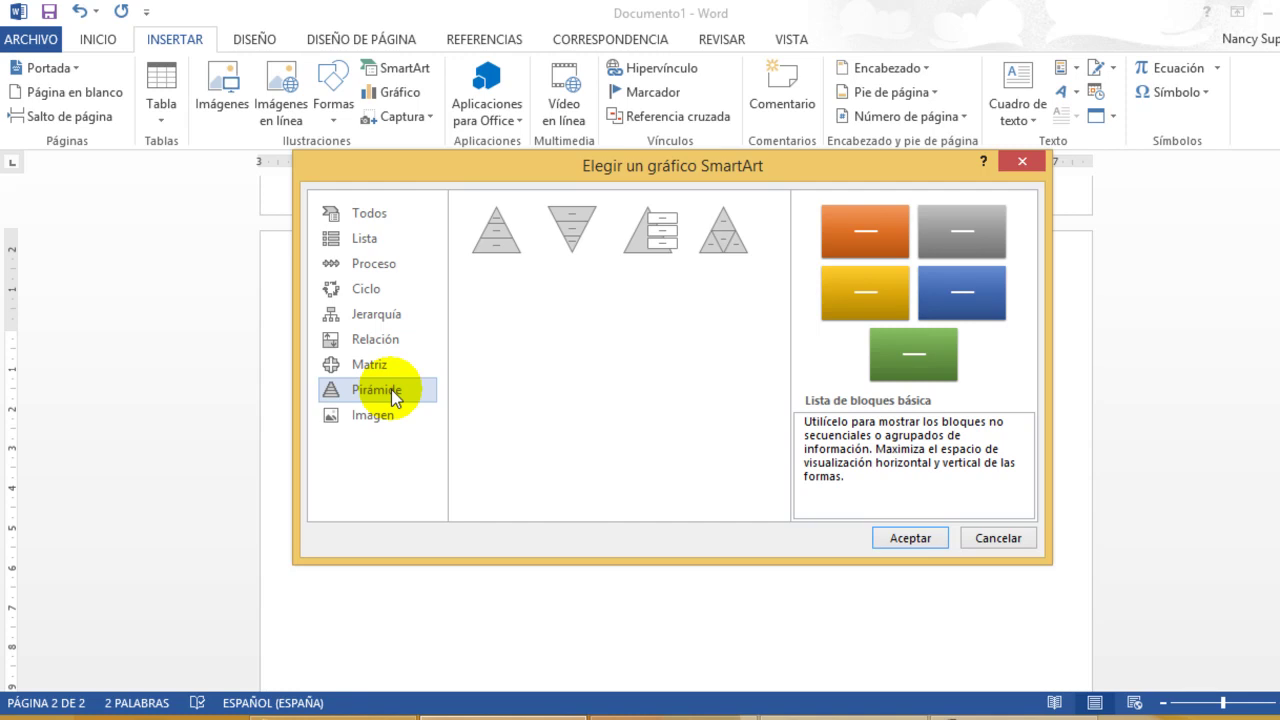
{"action": "left_click", "coordinate": [391, 414]}
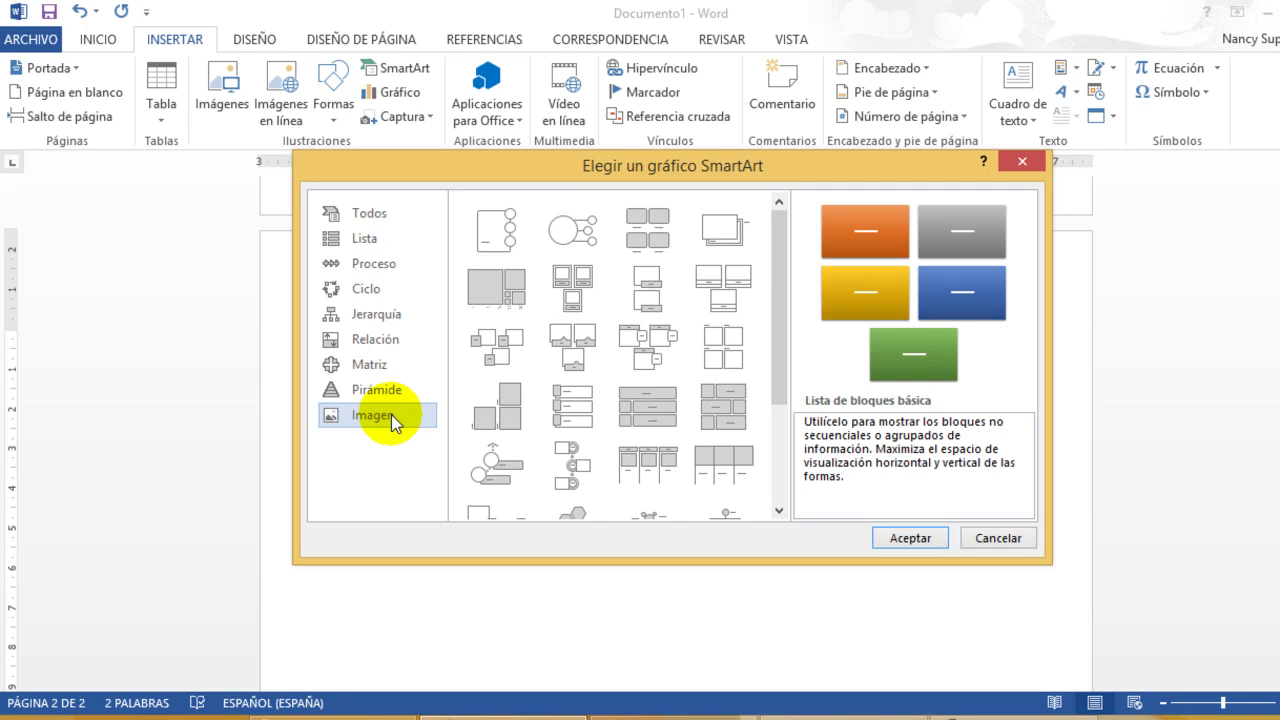
- Revisit the Lista and Relación SmartArt layouts, preview the Flechas de contrapeso graphic, and look over the Proceso layouts
{"action": "left_click", "coordinate": [351, 241]}
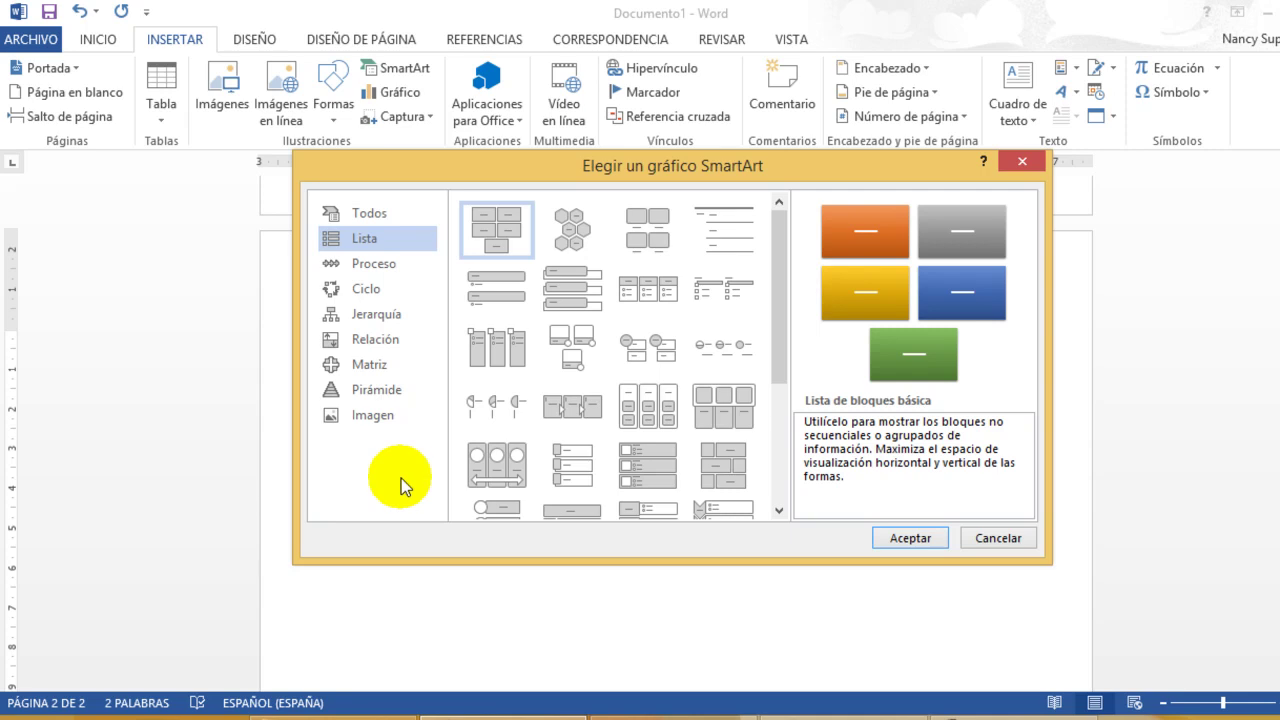
{"action": "left_click", "coordinate": [392, 339]}
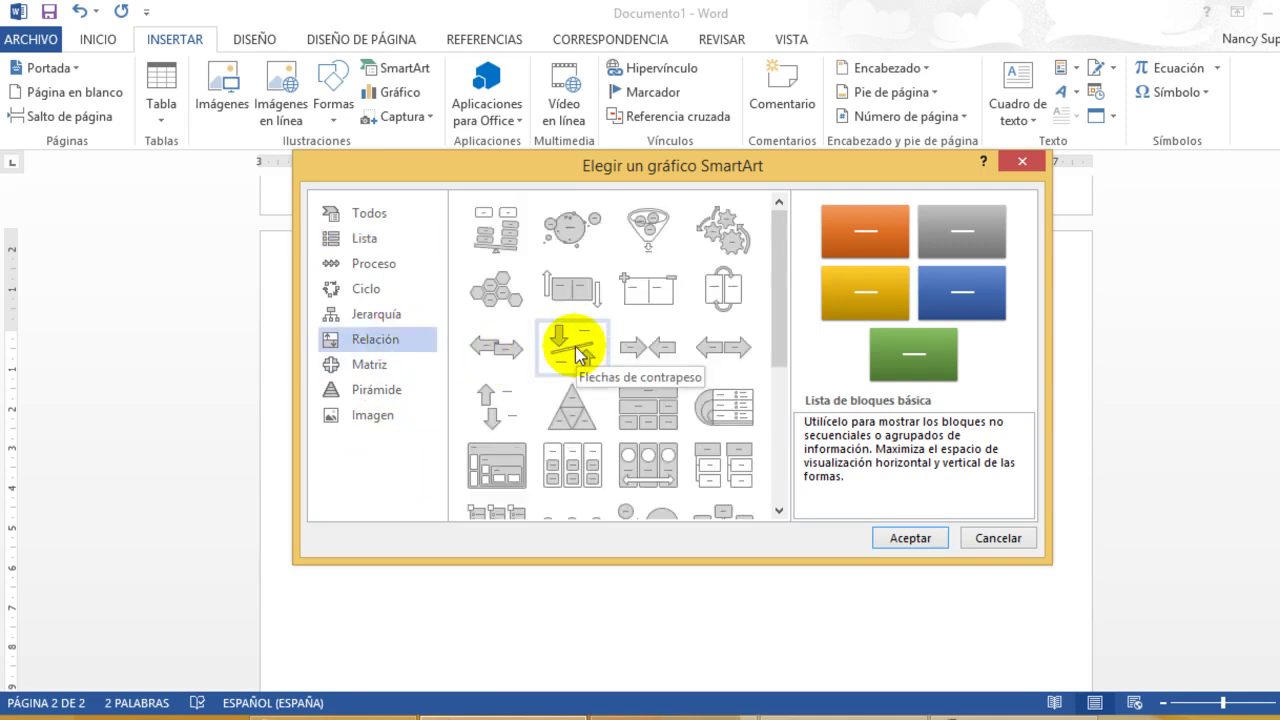
{"action": "left_click", "coordinate": [580, 352]}
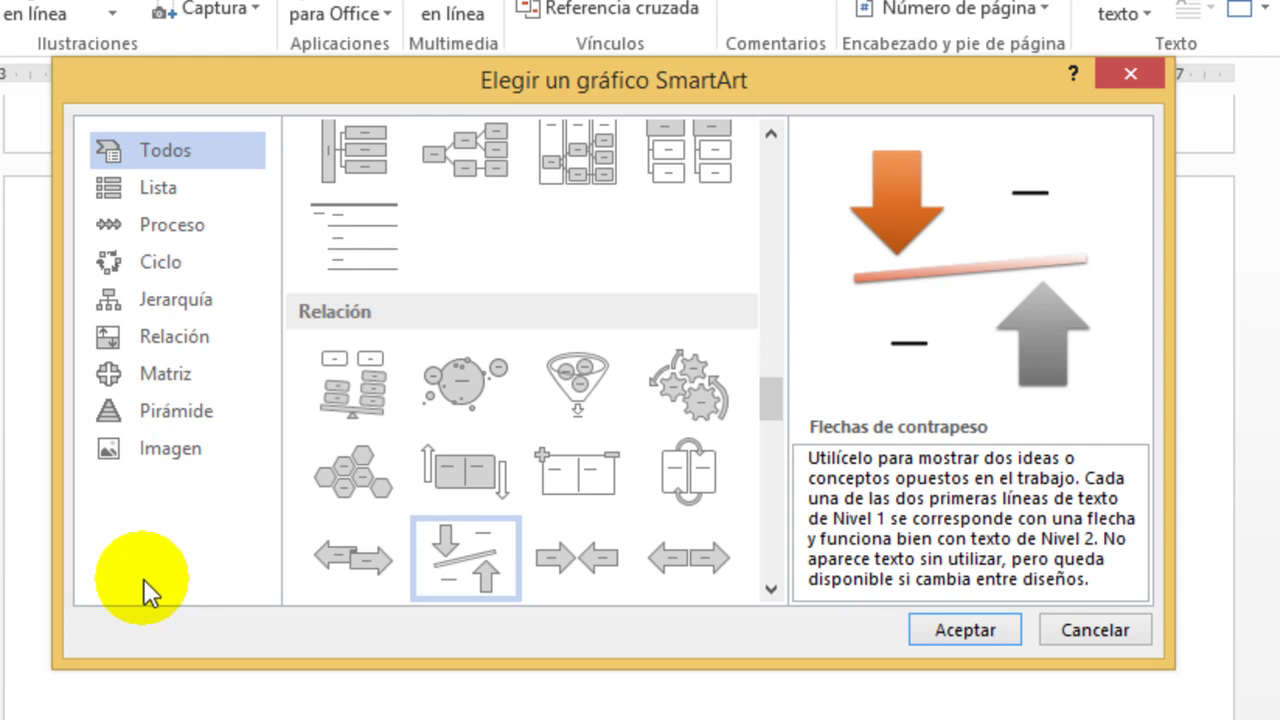
{"action": "left_click", "coordinate": [136, 222]}
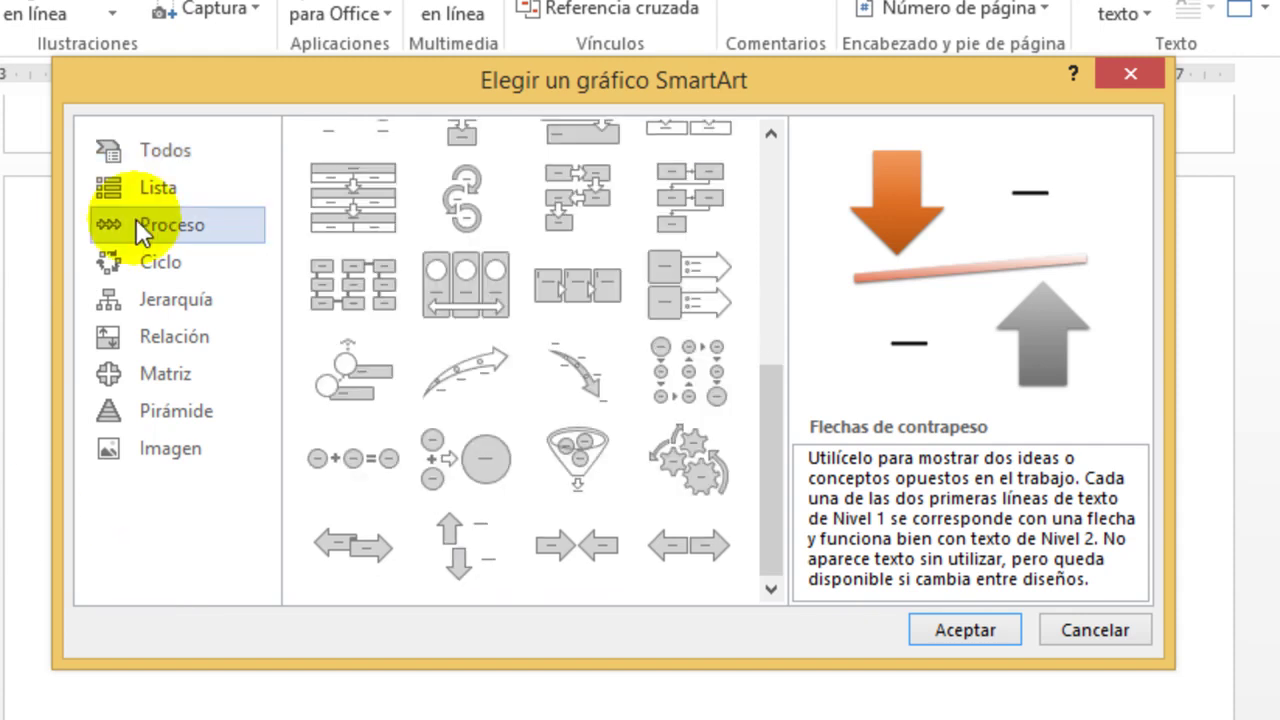
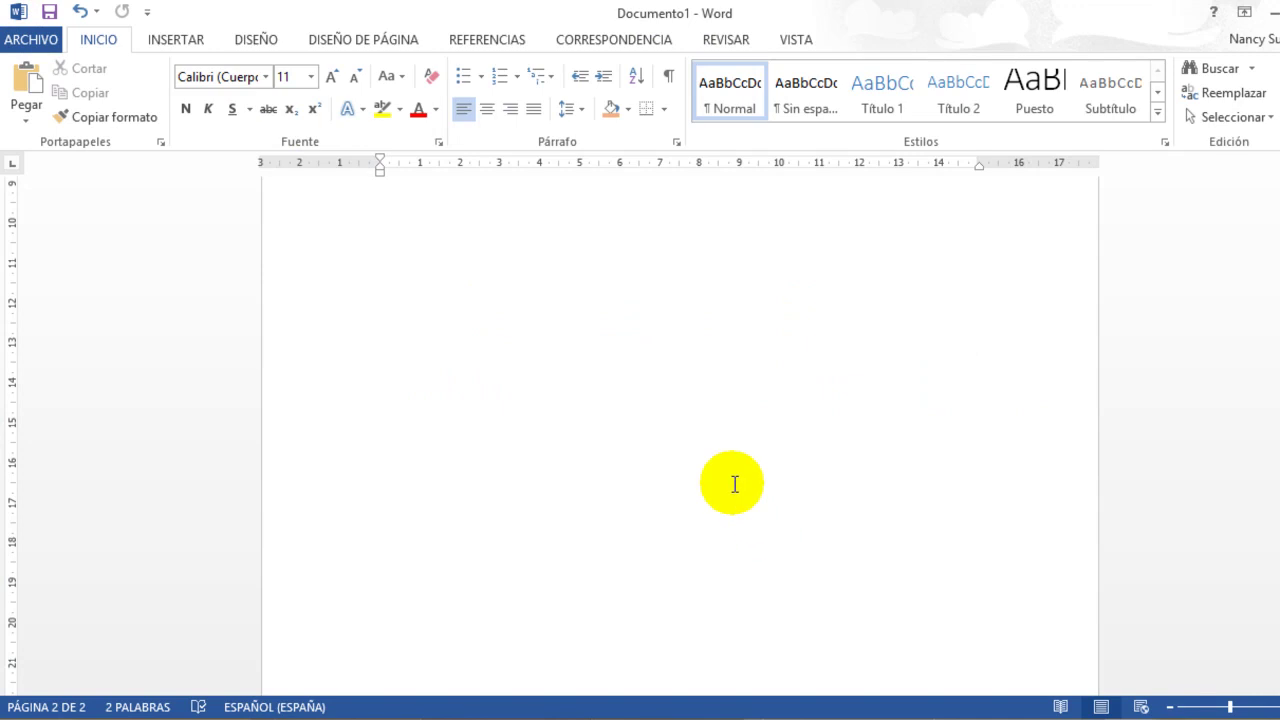
- Examine the chart types available for insertion, from Línea, Circular and Barra through Radial and Cuadro combinado
{"action": "left_click", "coordinate": [193, 42]}
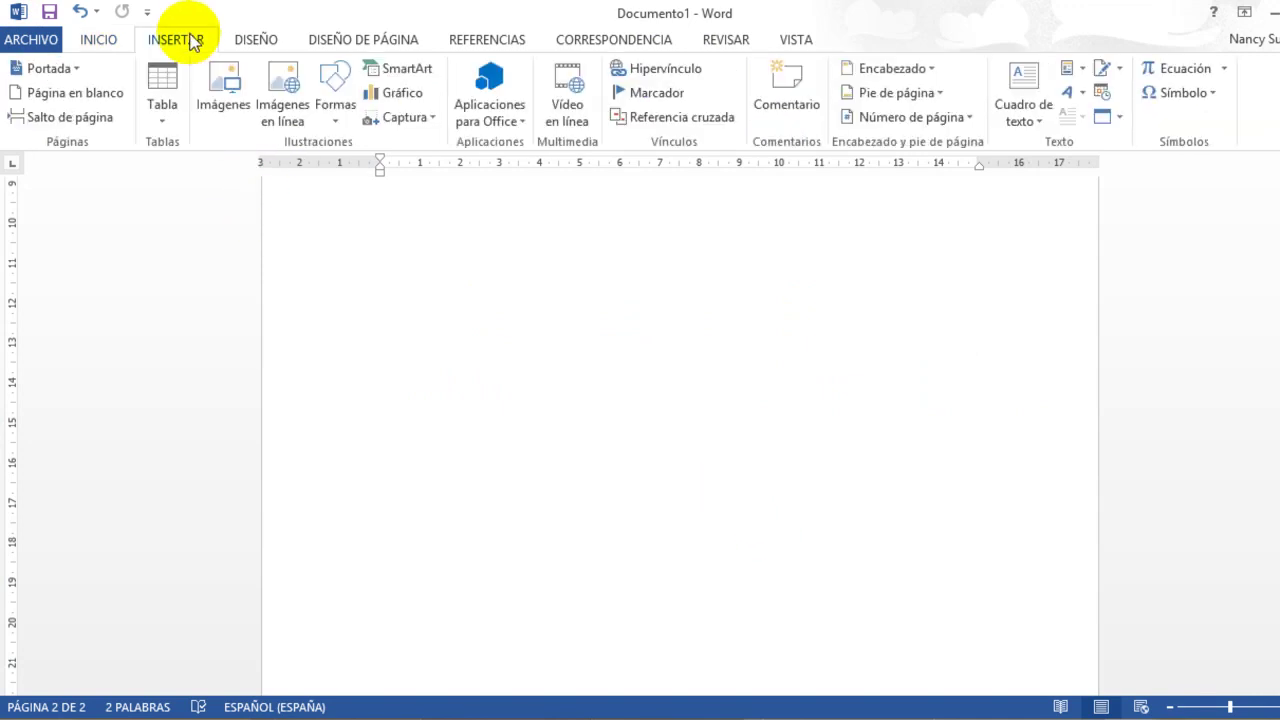
{"action": "left_click", "coordinate": [408, 92]}
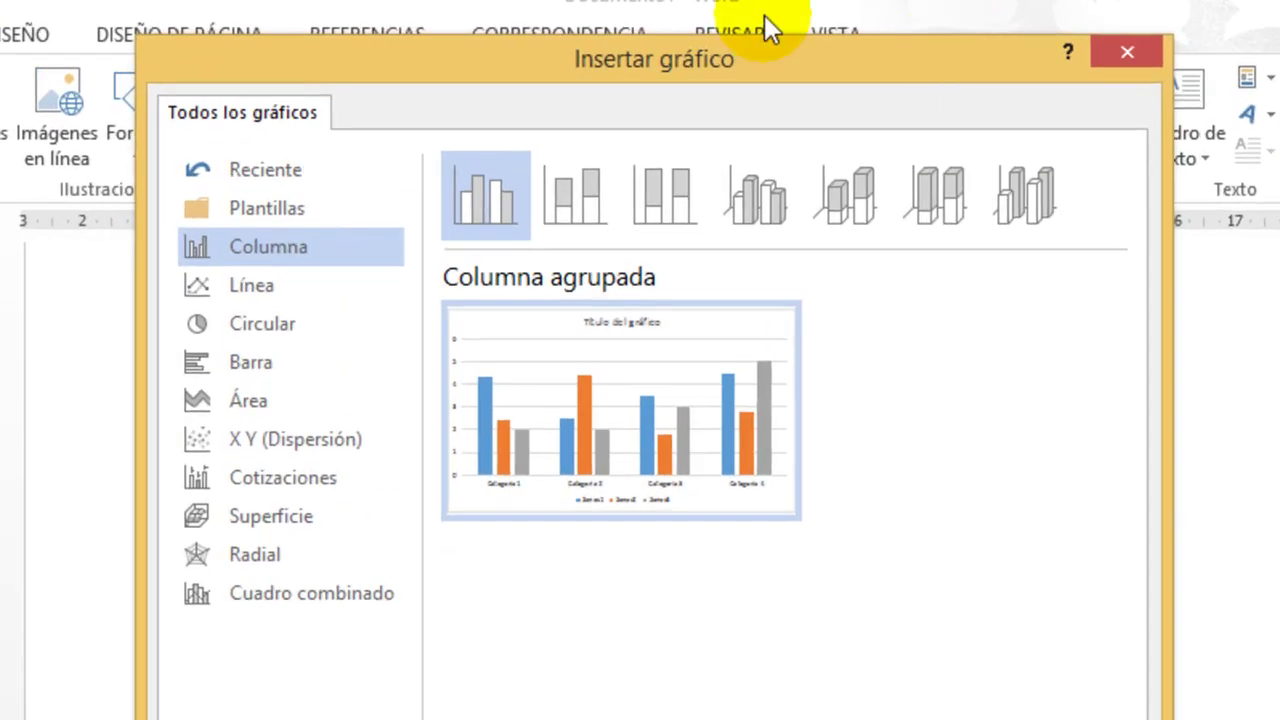
{"action": "left_click", "coordinate": [277, 283]}
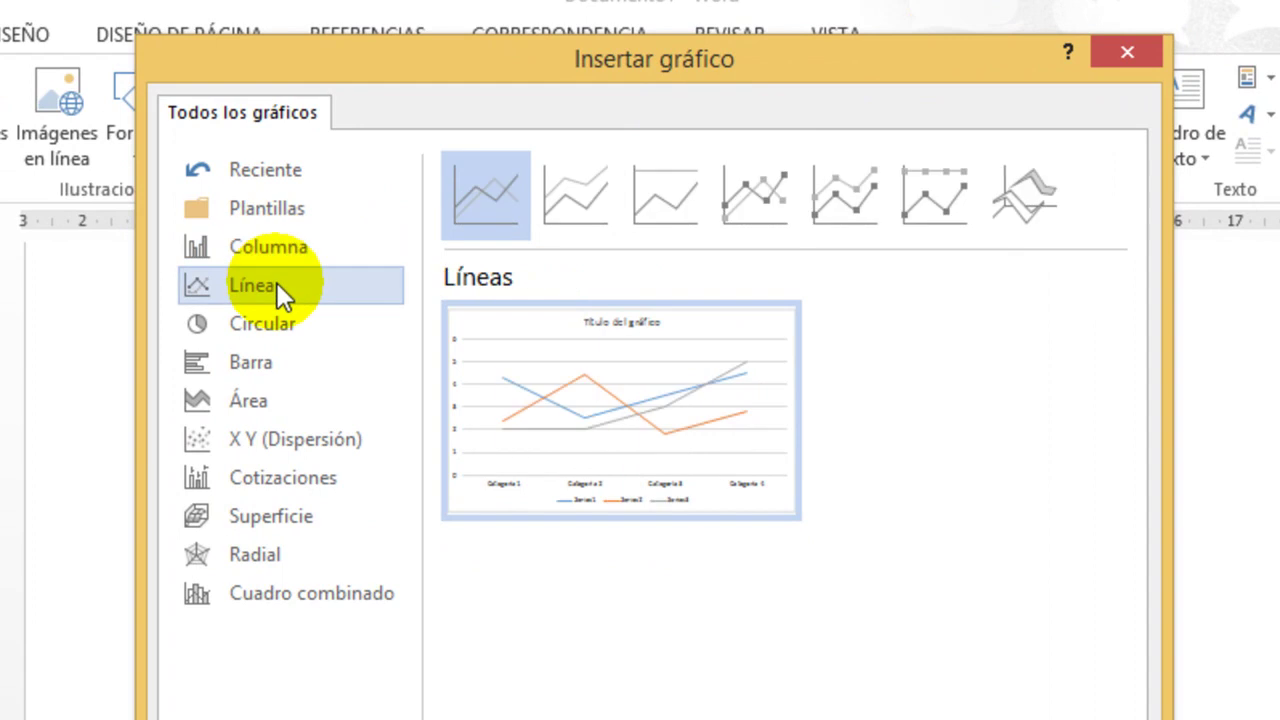
{"action": "left_click", "coordinate": [270, 321]}
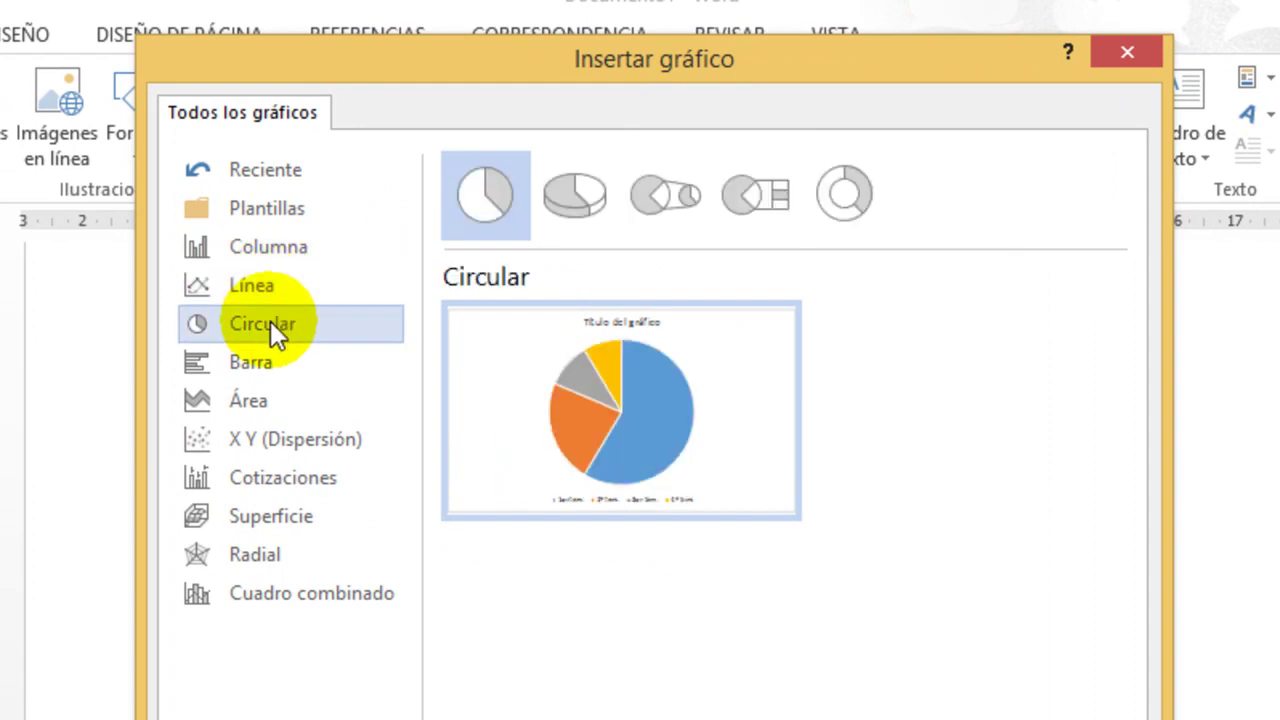
{"action": "left_click", "coordinate": [272, 366]}
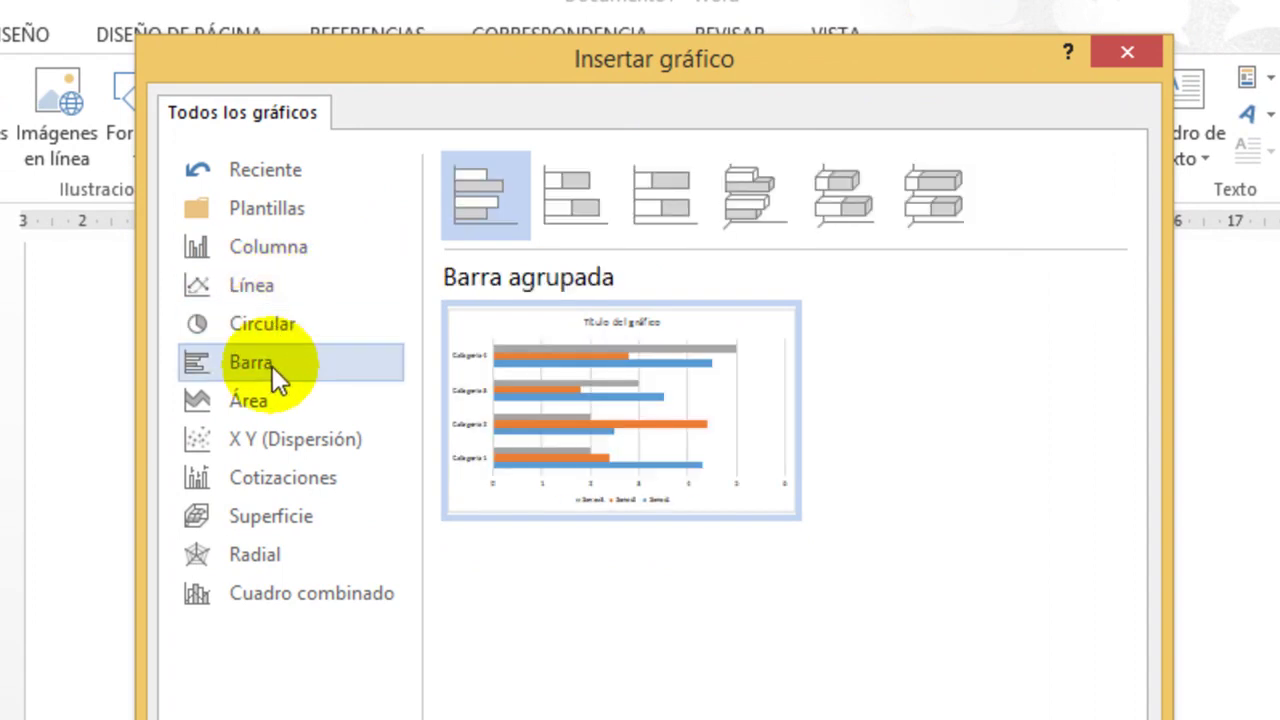
{"action": "left_click", "coordinate": [291, 401]}
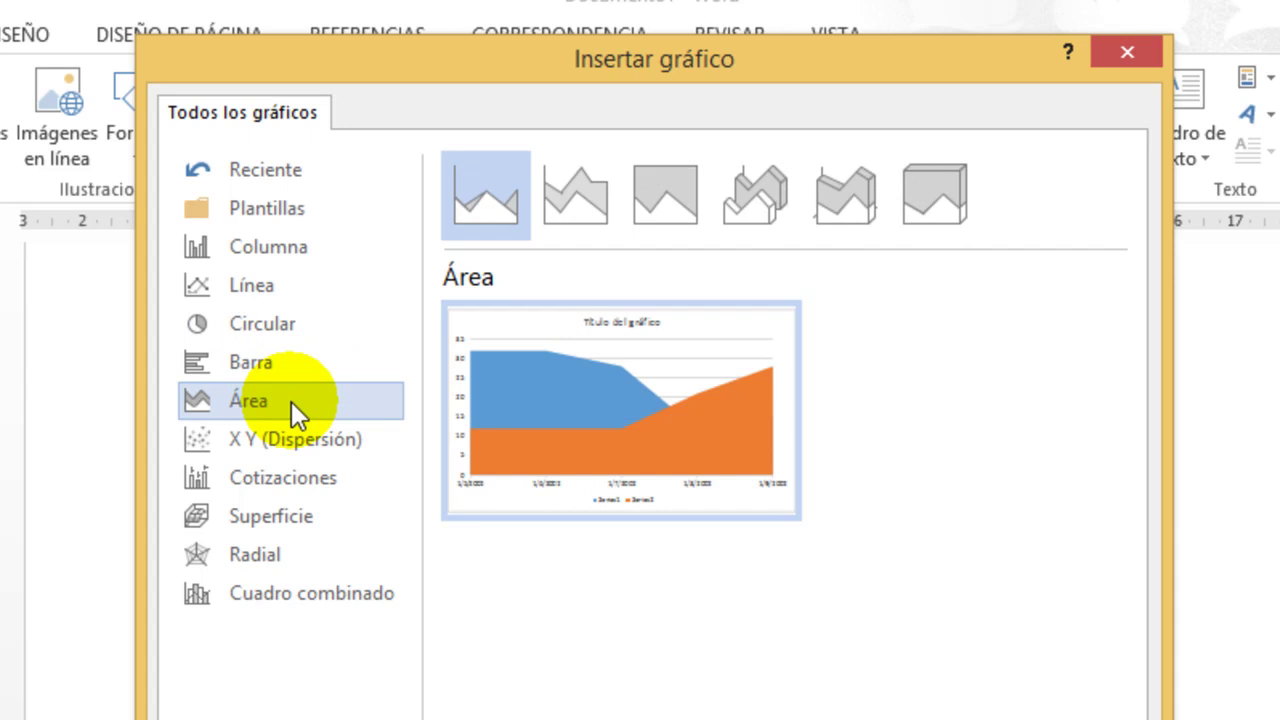
{"action": "left_click", "coordinate": [330, 436]}
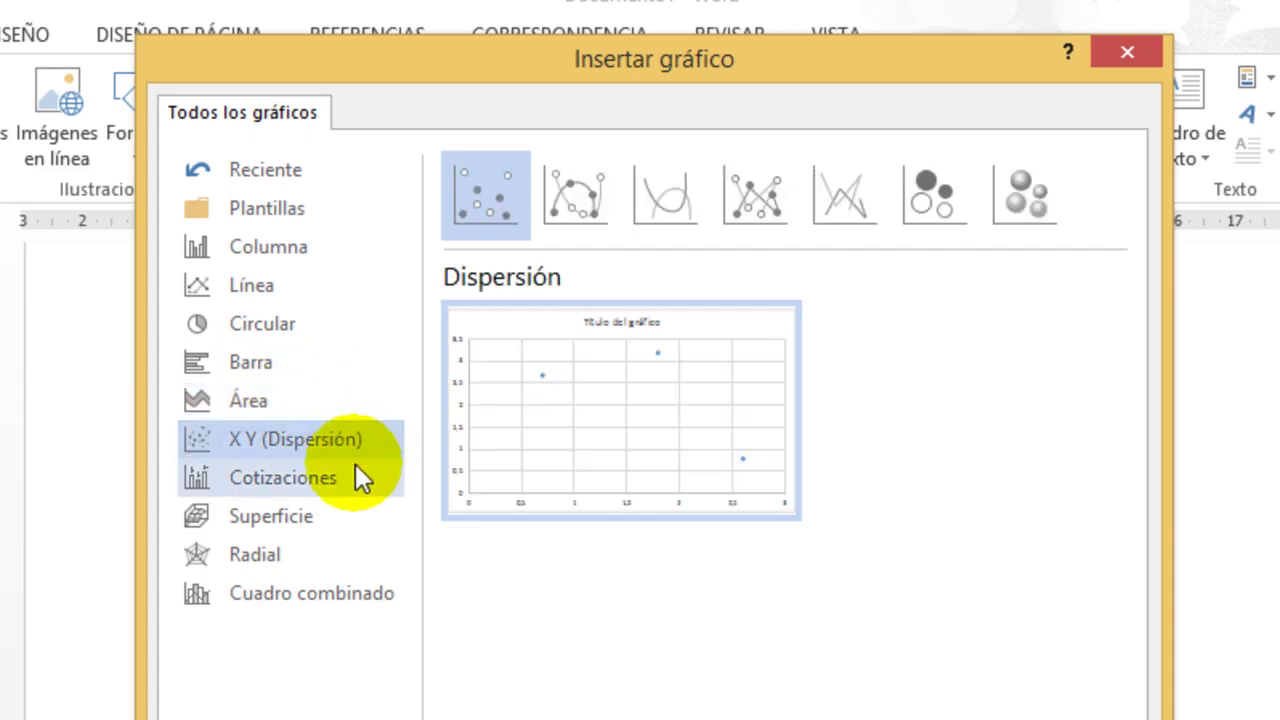
{"action": "left_click", "coordinate": [346, 474]}
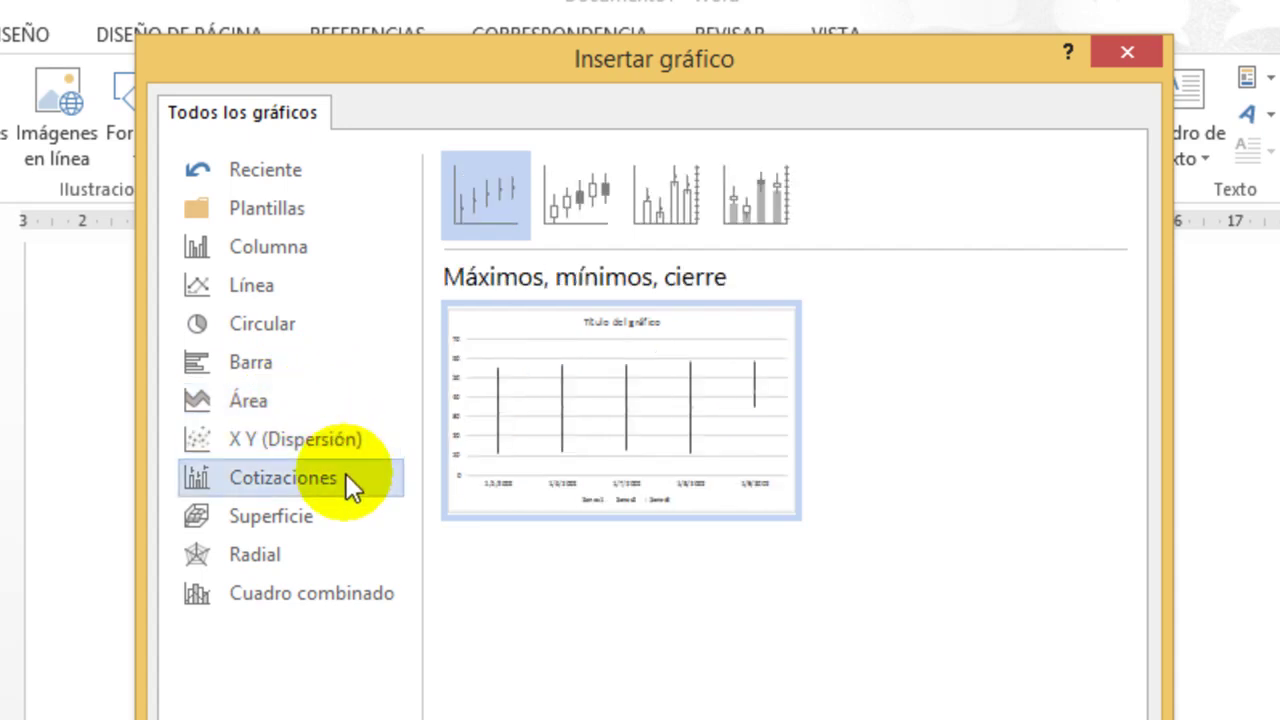
{"action": "left_click", "coordinate": [344, 513]}
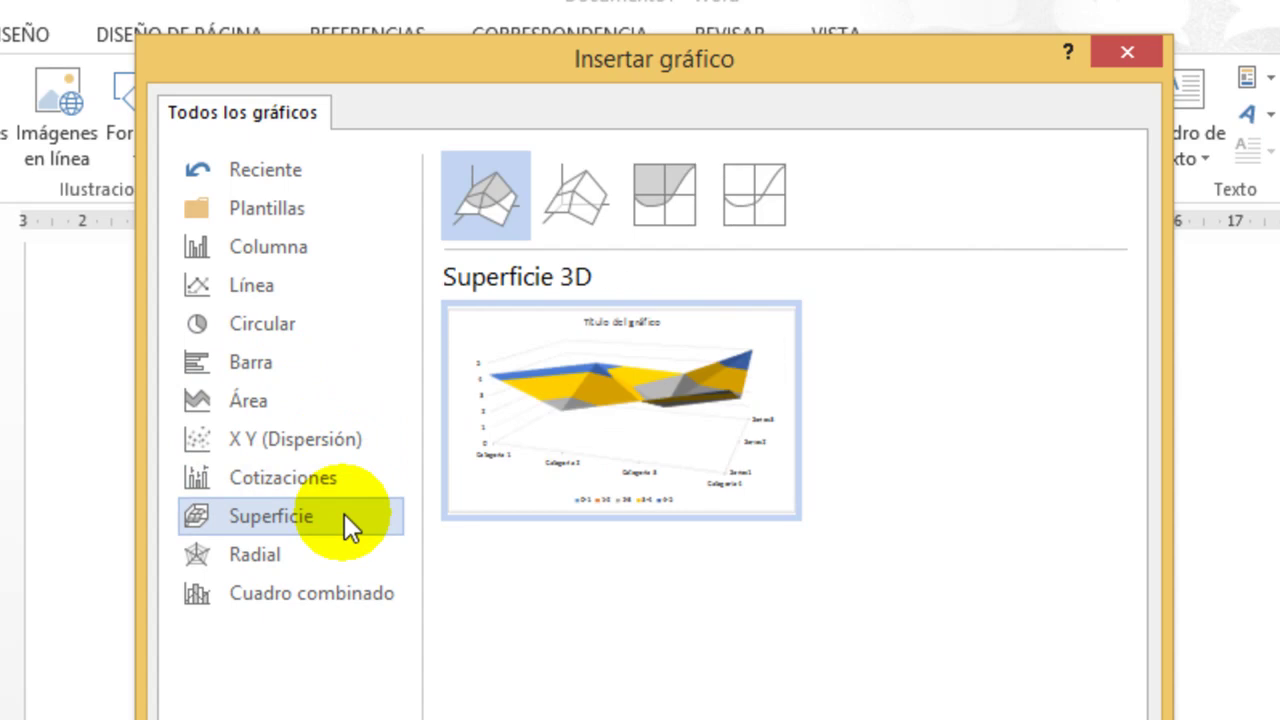
{"action": "left_click", "coordinate": [318, 555]}
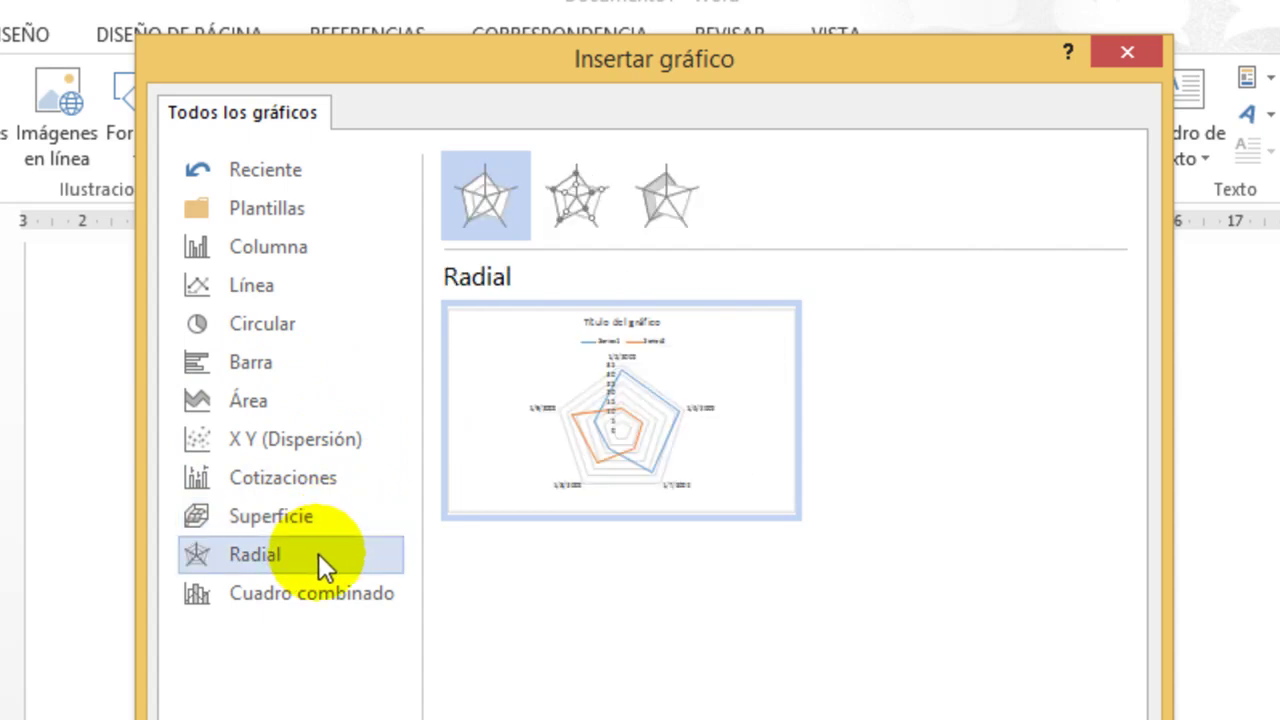
{"action": "left_click", "coordinate": [350, 588]}
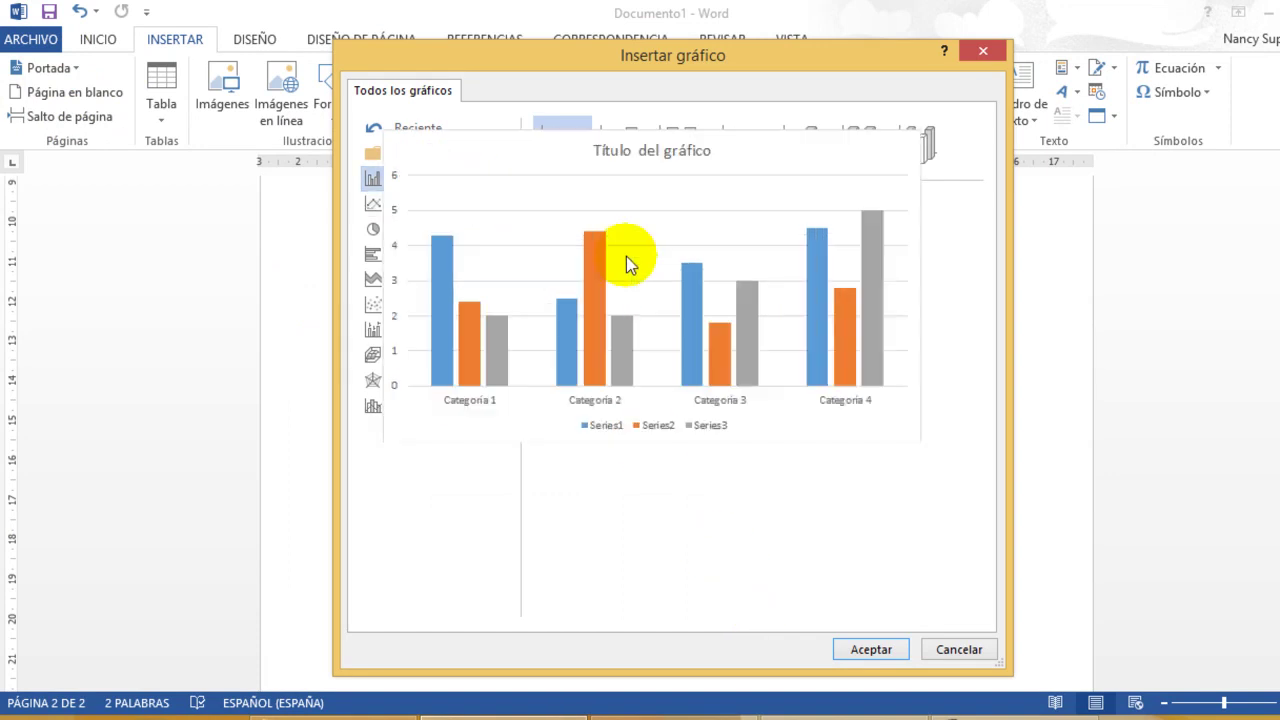
- Insert a clustered column chart and clear the Categoría 3 and Categoría 4 rows from its data sheet
{"action": "left_click", "coordinate": [871, 650]}
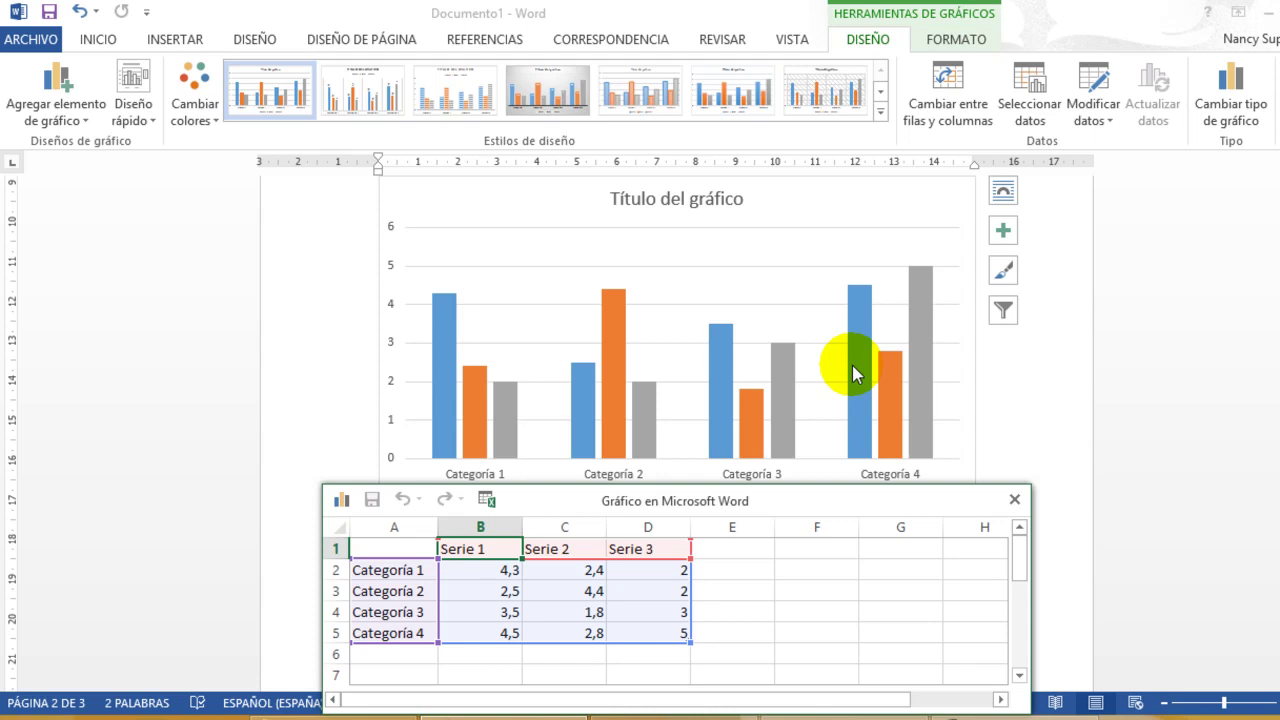
{"action": "key", "text": "Down"}
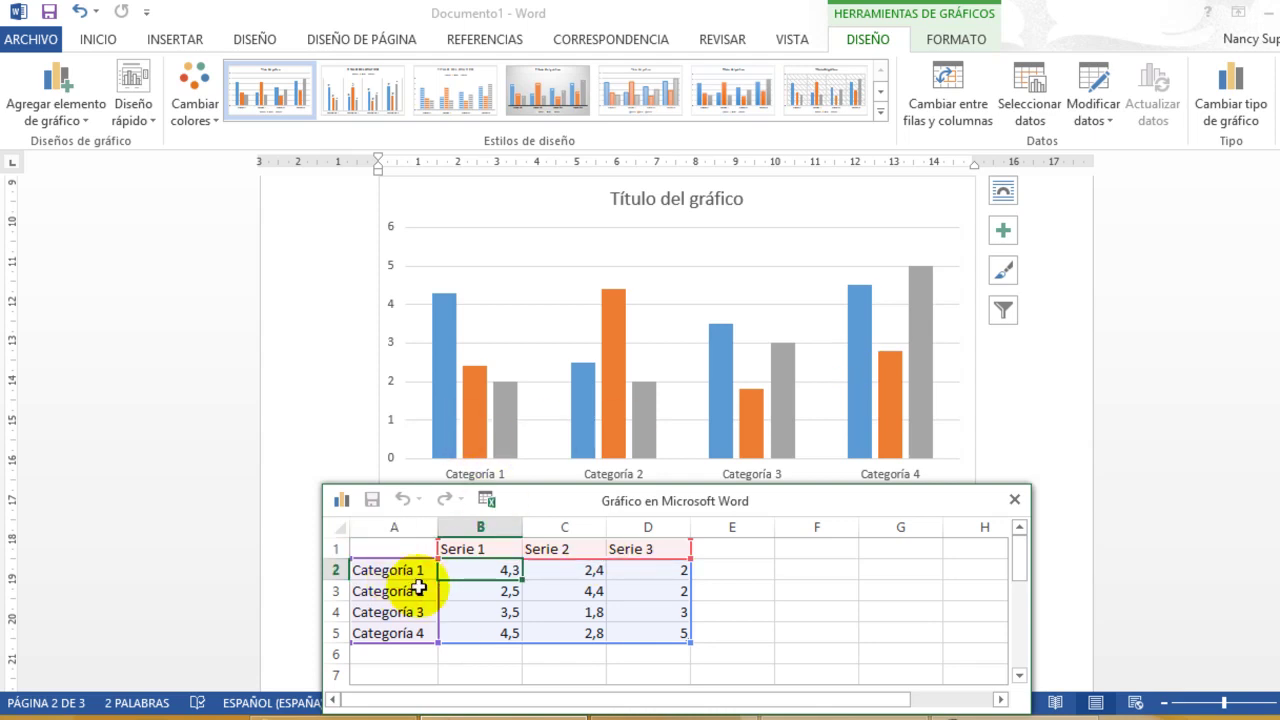
{"action": "left_click_drag", "start_coordinate": [406, 613], "coordinate": [656, 638]}
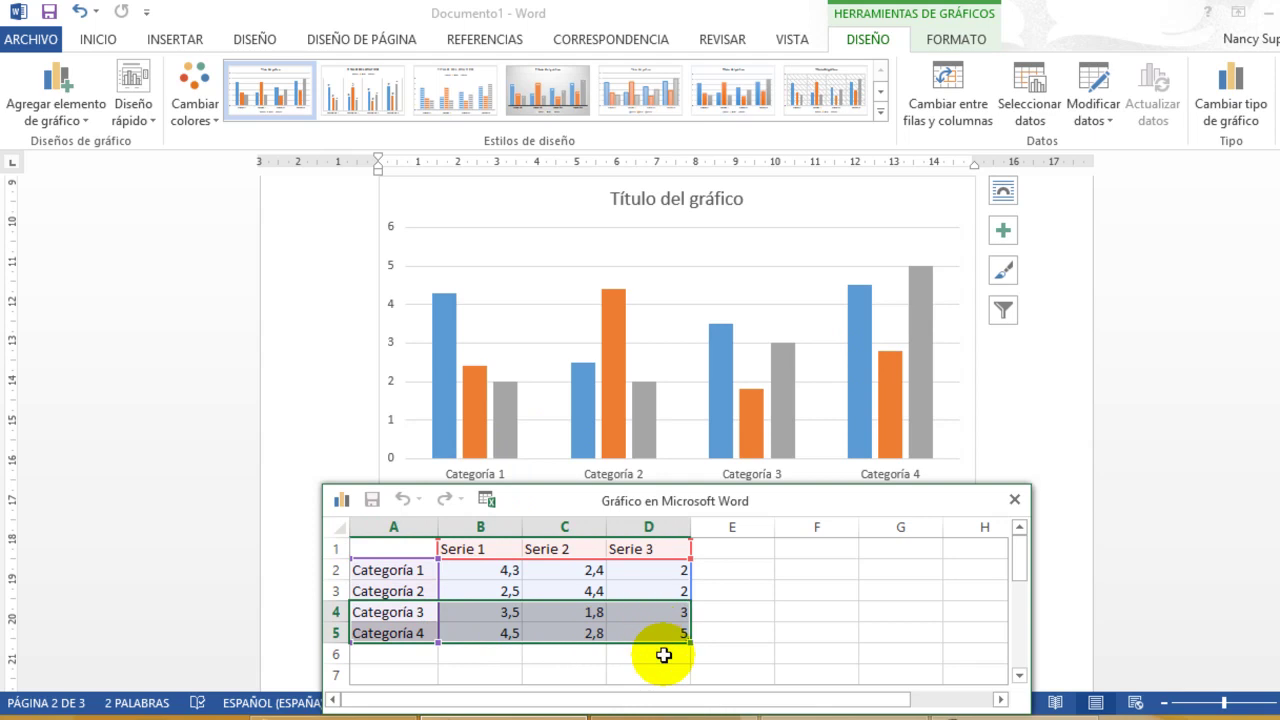
{"action": "key", "text": "Delete"}
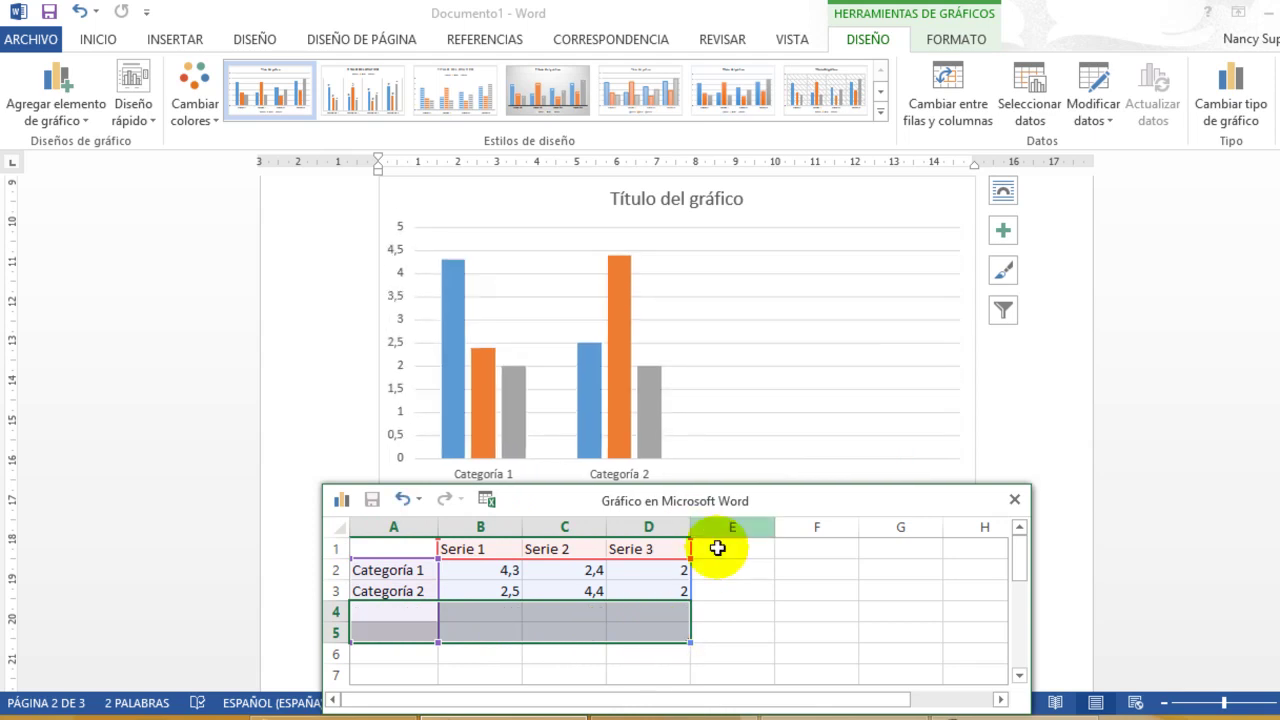
{"action": "left_click", "coordinate": [732, 591]}
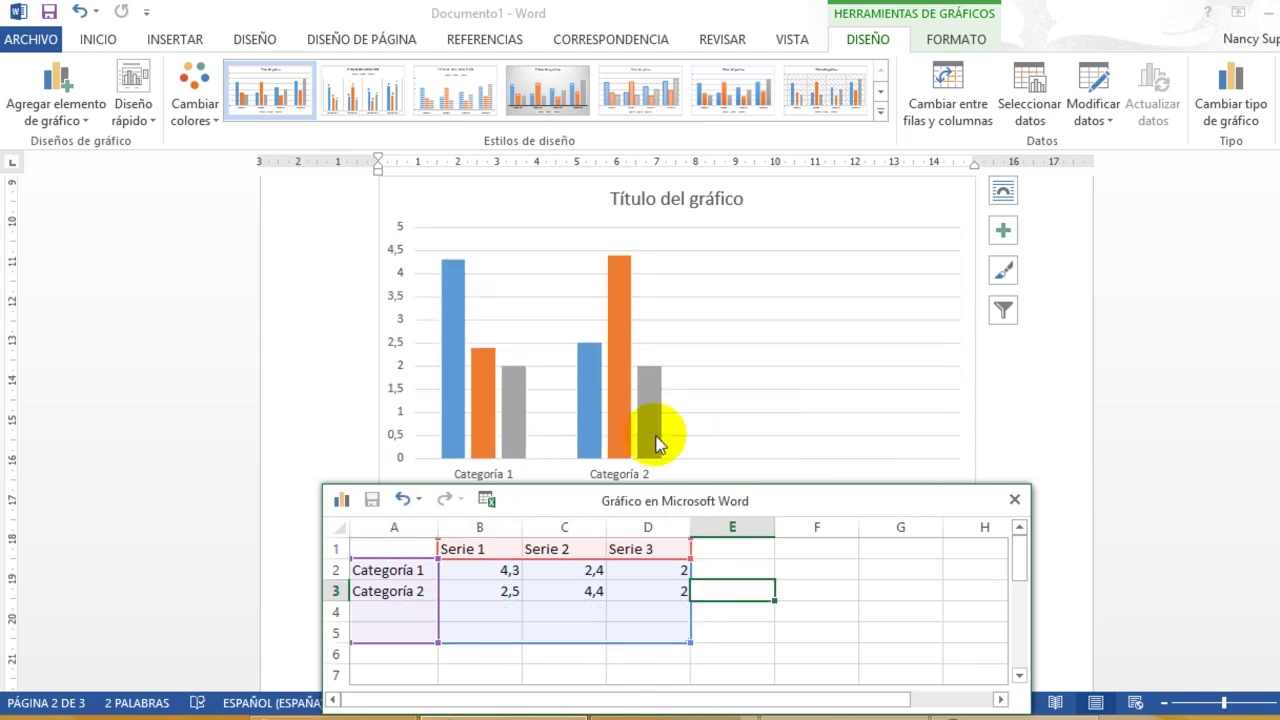
- Rename the chart's two remaining categories "Buena Alimentación" and "Mala Alimentación" in the data sheet, and close the sheet
{"action": "left_click", "coordinate": [406, 571]}
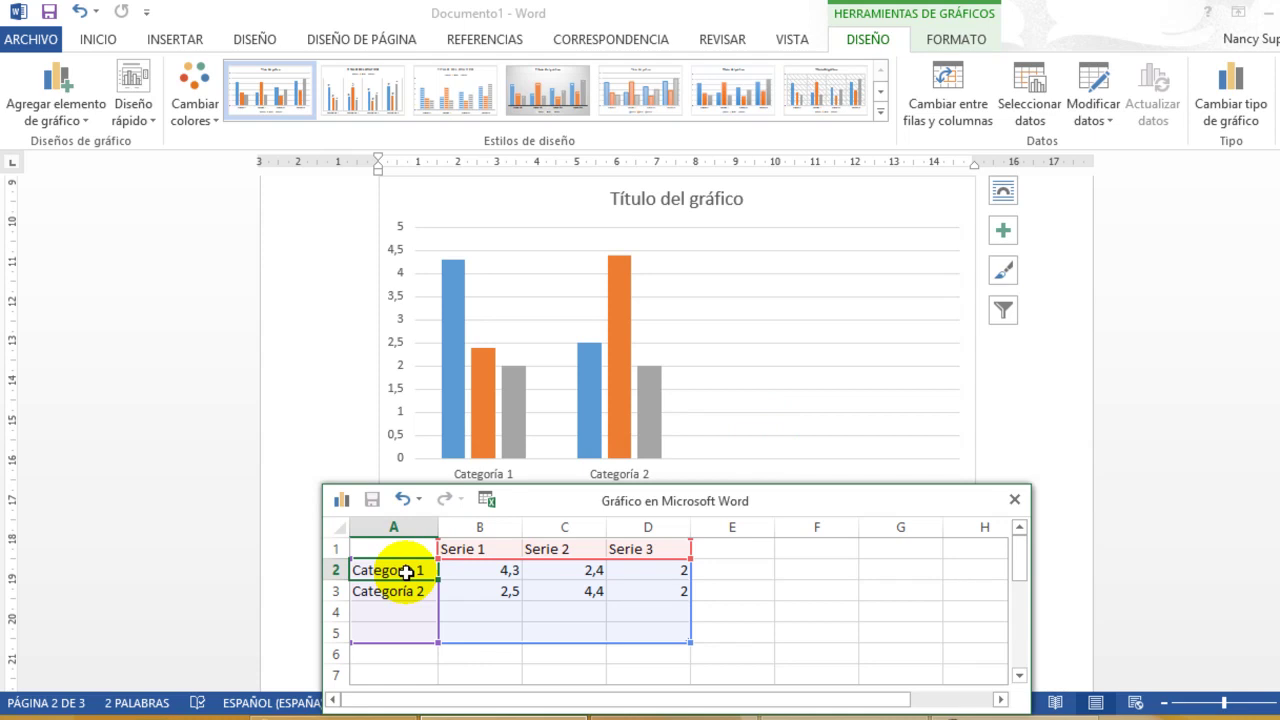
{"action": "type", "text": "Buena Alim"}
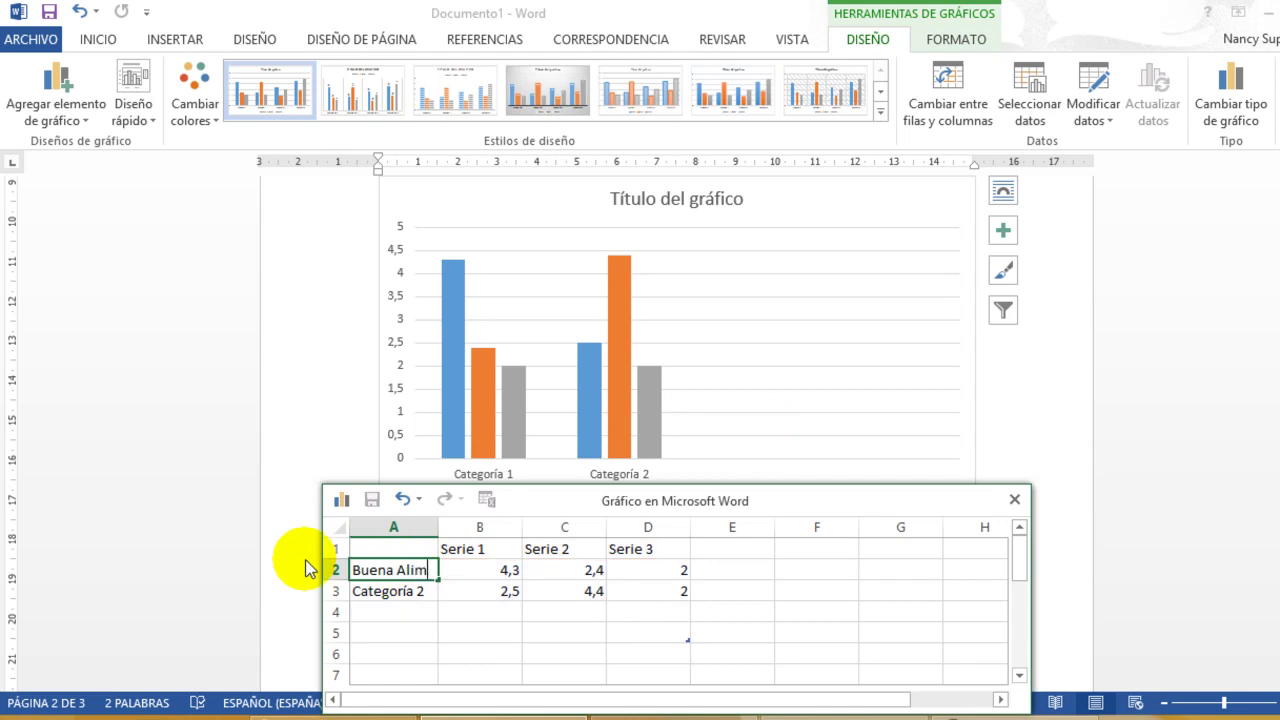
{"action": "type", "text": "entación"}
{"action": "left_click", "coordinate": [400, 591]}
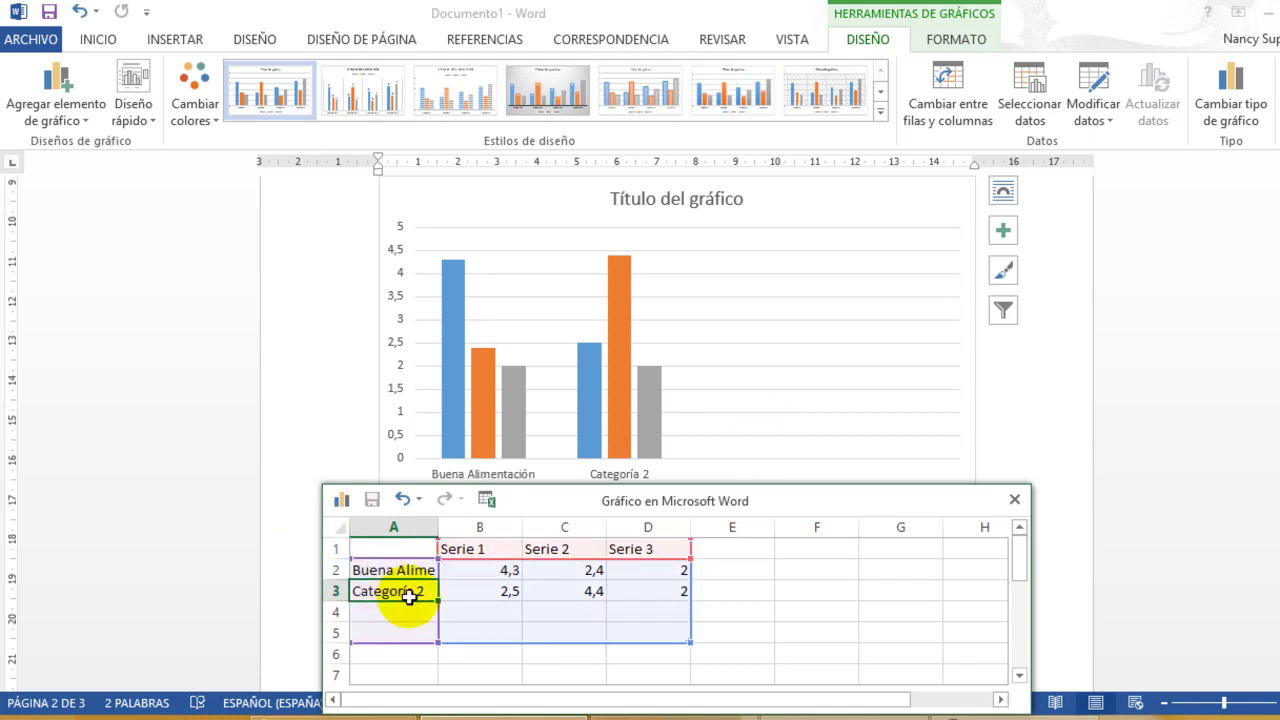
{"action": "type", "text": "Mala Alimen"}
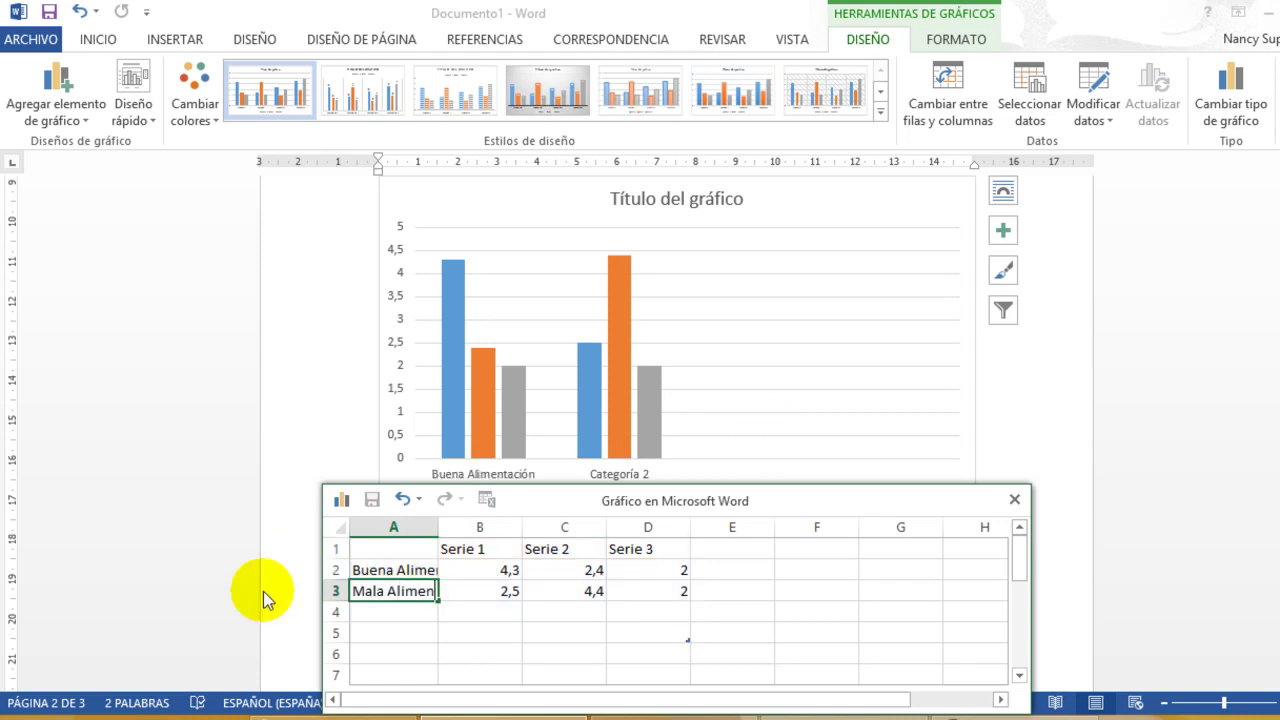
{"action": "type", "text": "tación"}
{"action": "left_click", "coordinate": [500, 612]}
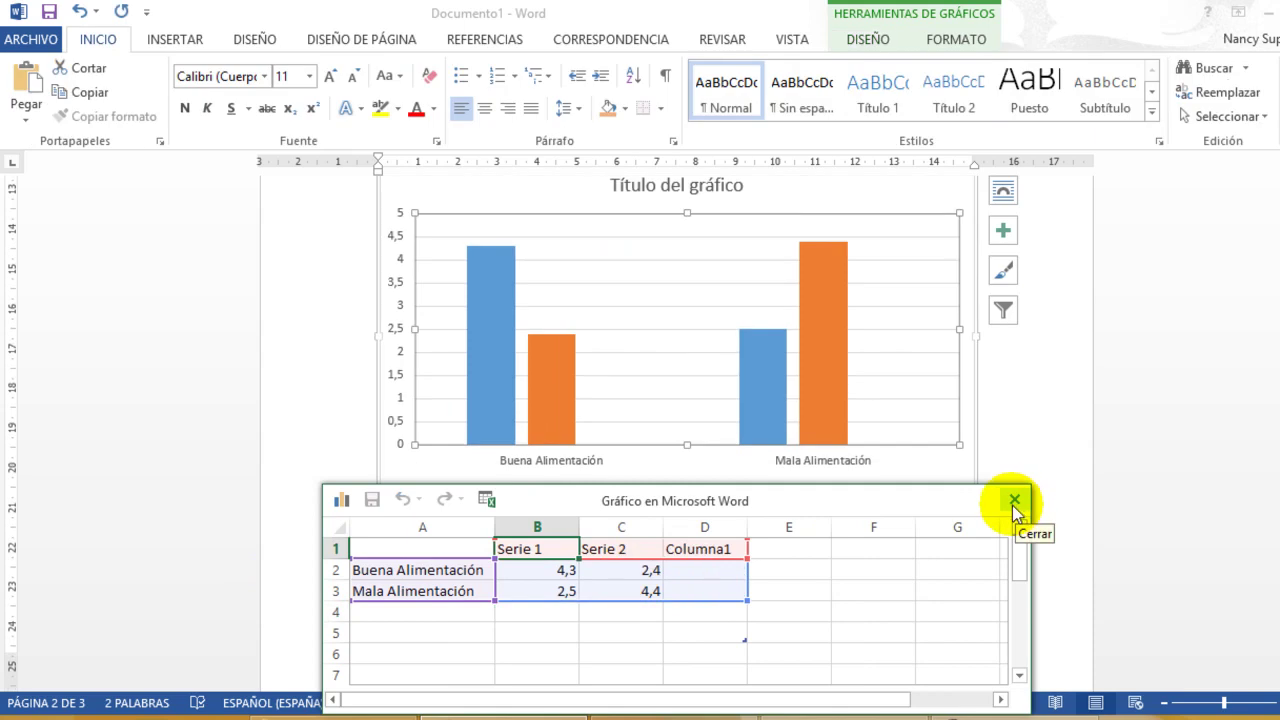
{"action": "left_click", "coordinate": [1014, 500]}
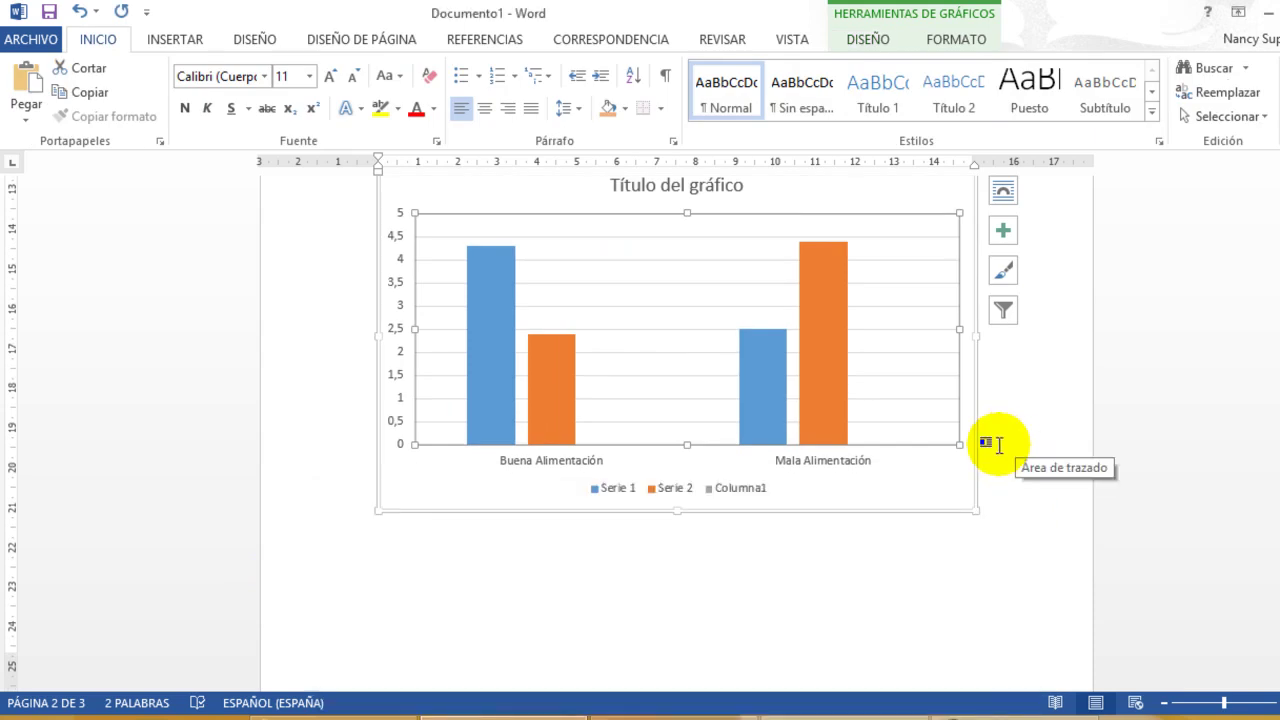
- Reopen the chart's data sheet and rename the "Serie 1" heading to "Niños"
{"action": "right_click", "coordinate": [673, 309]}
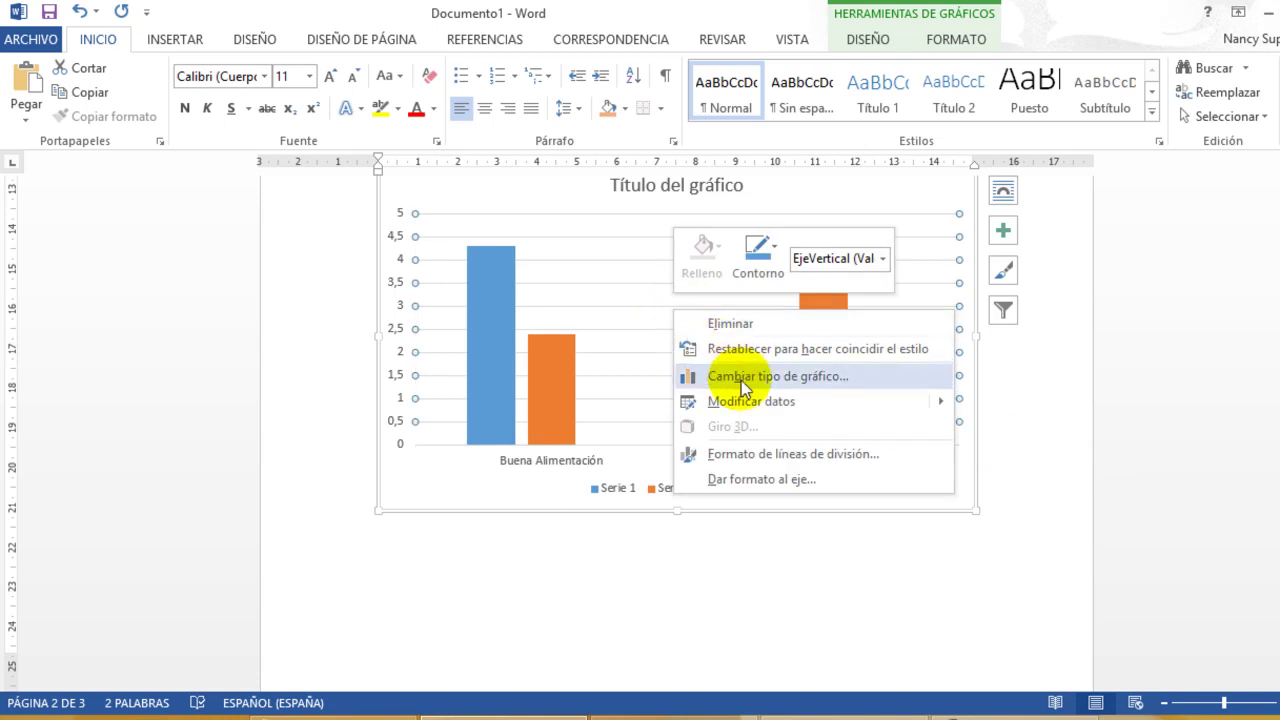
{"action": "mouse_move", "coordinate": [744, 399]}
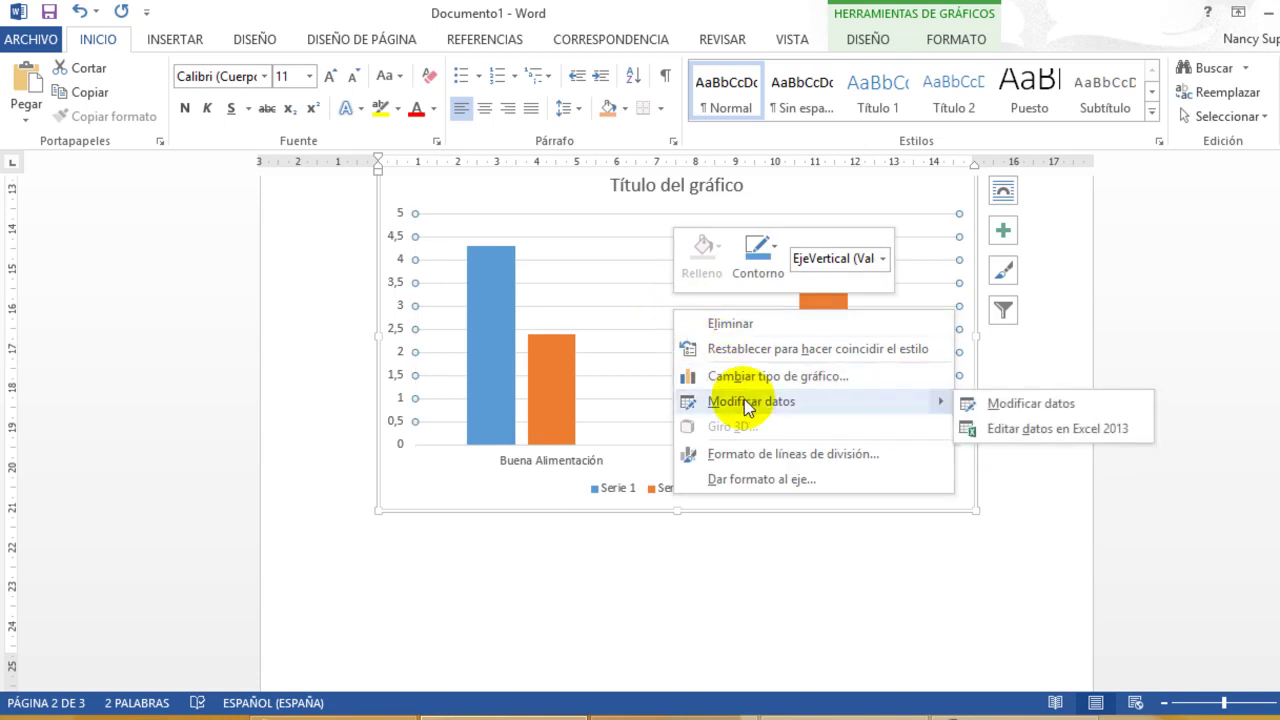
{"action": "left_click", "coordinate": [744, 401]}
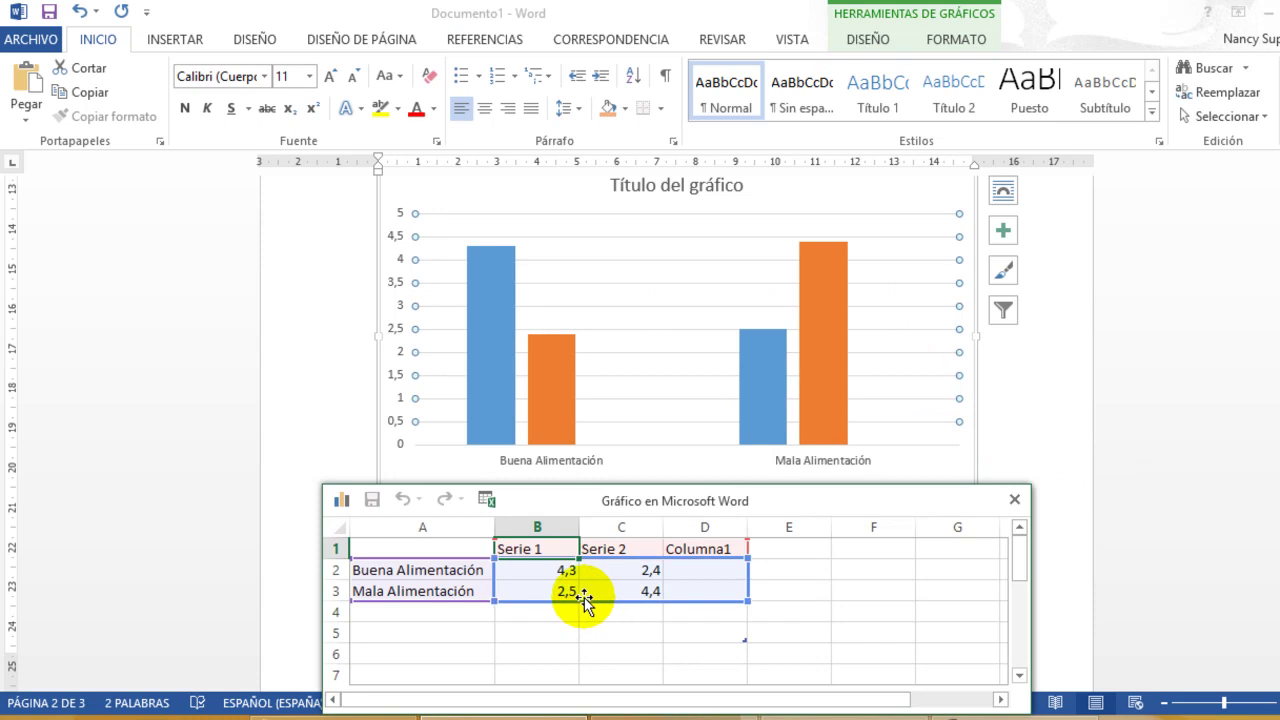
{"action": "double_click", "coordinate": [545, 548]}
{"action": "key", "text": "BackSpace"}
{"action": "key", "text": "BackSpace"}
{"action": "key", "text": "BackSpace"}
{"action": "key", "text": "BackSpace"}
{"action": "key", "text": "BackSpace"}
{"action": "key", "text": "BackSpace"}
{"action": "key", "text": "BackSpace"}
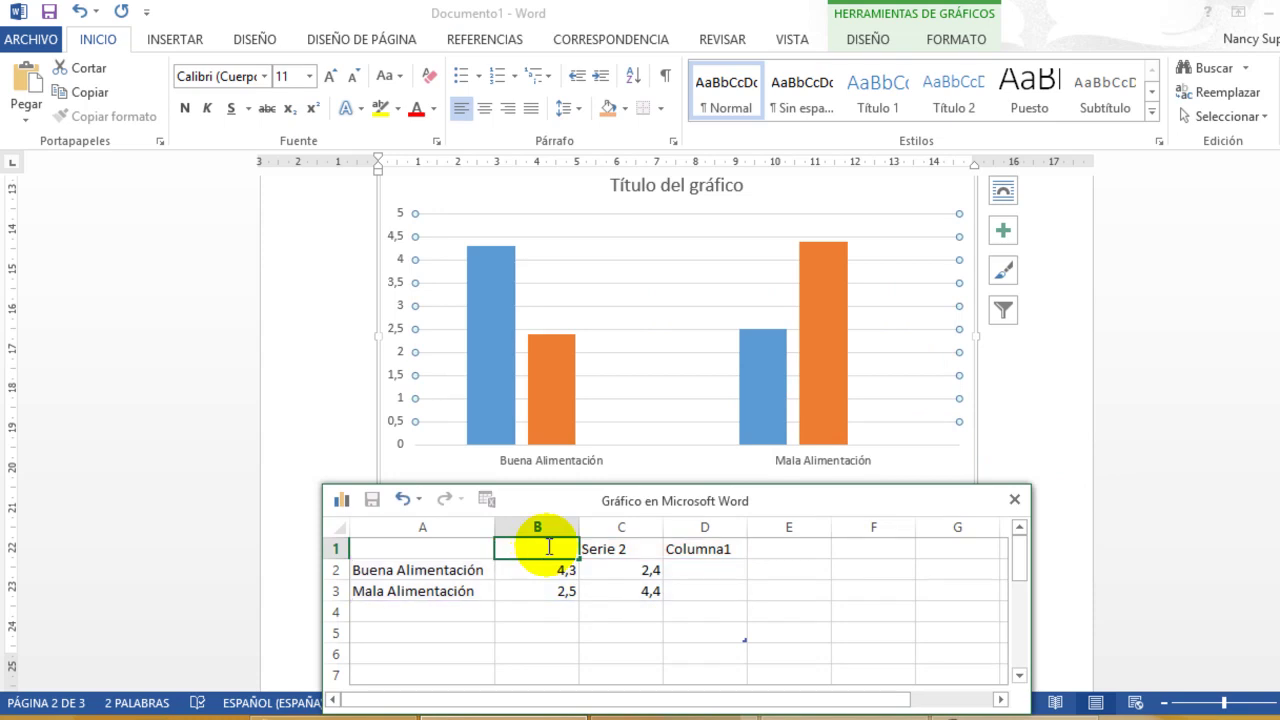
{"action": "type", "text": "Niños"}
- Rename the "Serie 2" heading in the chart's data sheet to "Jóvenes"
{"action": "left_click", "coordinate": [620, 553]}
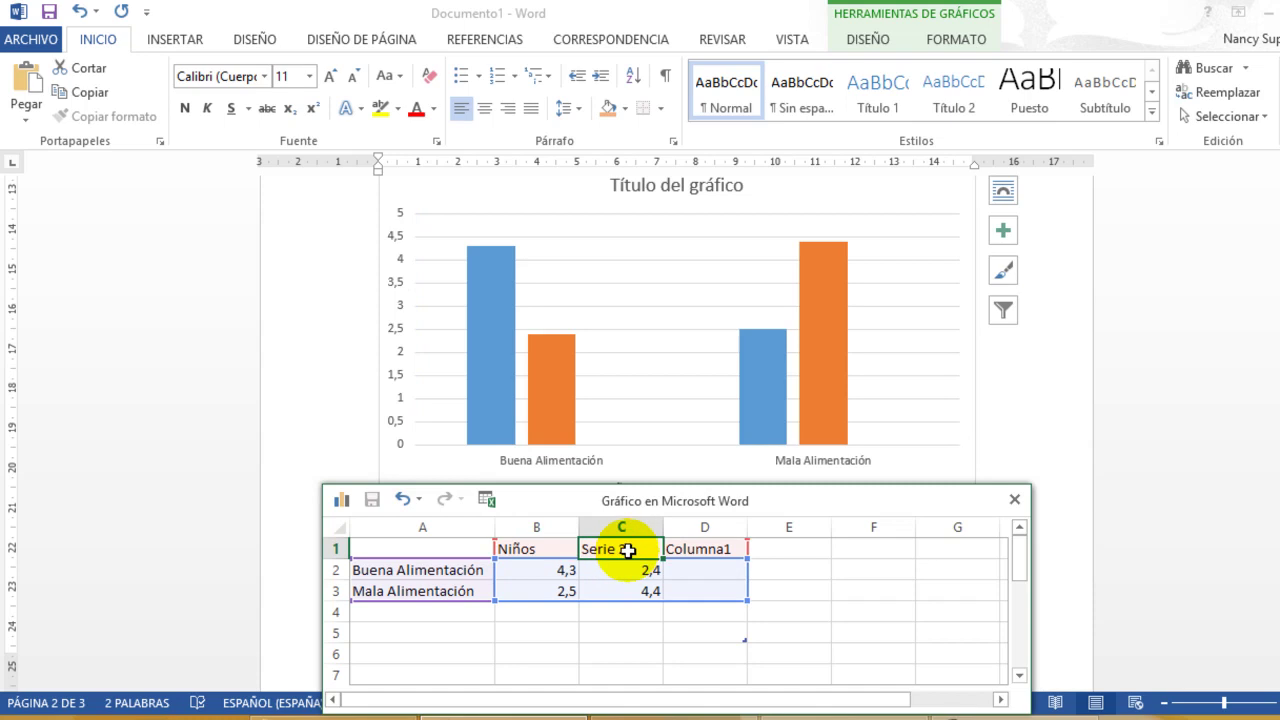
{"action": "double_click", "coordinate": [638, 549]}
{"action": "left_click_drag", "start_coordinate": [638, 549], "coordinate": [557, 540]}
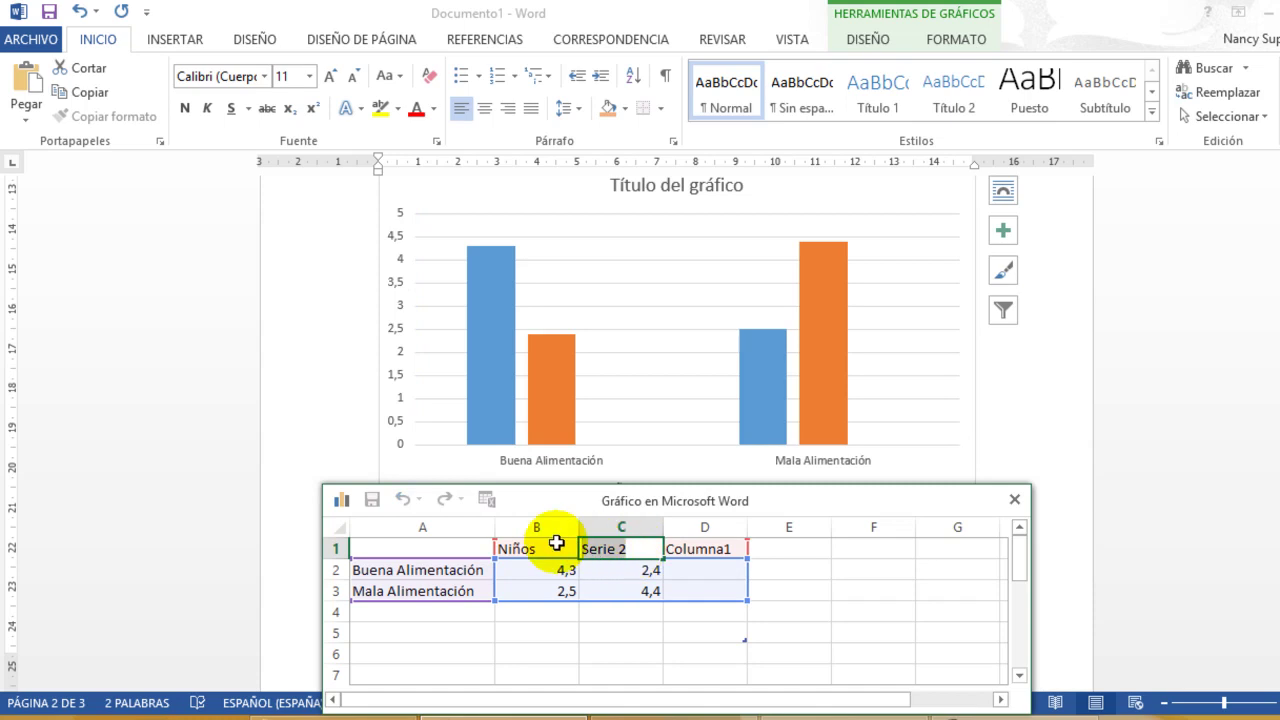
{"action": "type", "text": "Jóvenes"}
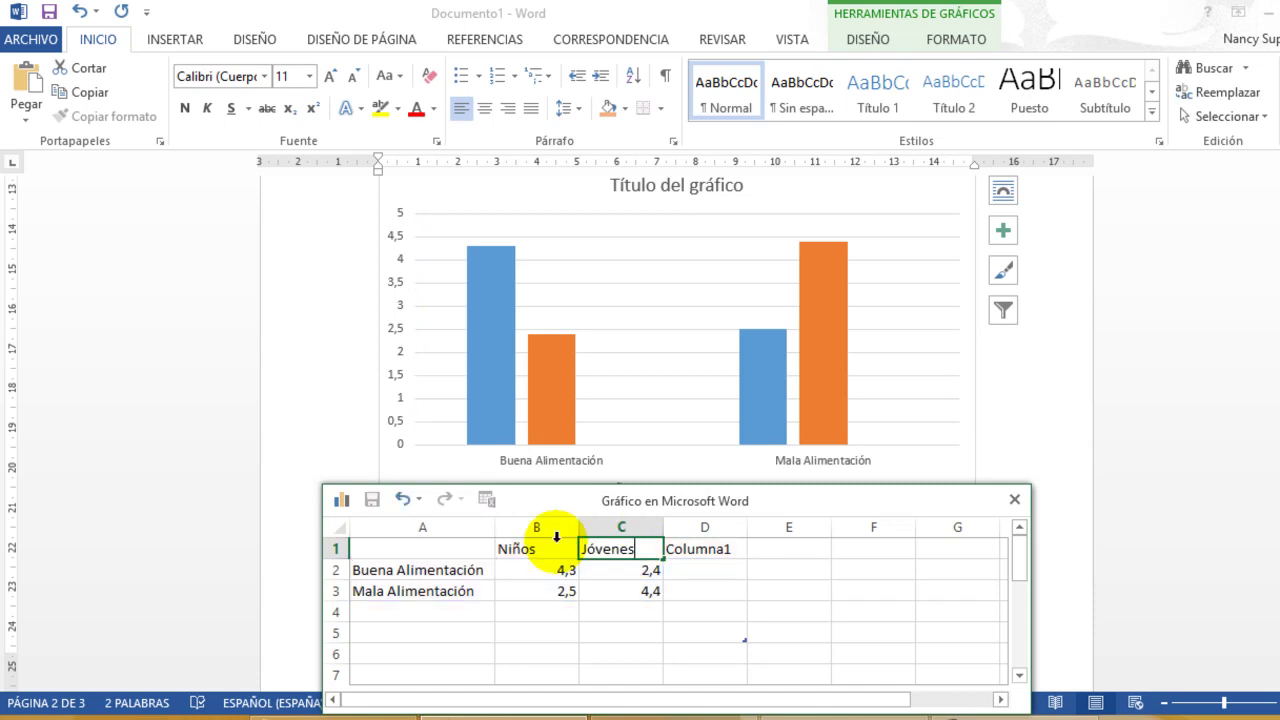
- Name the third series "Adultos", enter 1,4 for Buena Alimentación and 5,3 for Mala Alimentación, and close the data sheet
{"action": "left_click", "coordinate": [714, 550]}
{"action": "type", "text": "Adultos"}
{"action": "key", "text": "Return"}
{"action": "type", "text": "1,4"}
{"action": "key", "text": "Return"}
{"action": "type", "text": "5,3"}
{"action": "key", "text": "Return"}
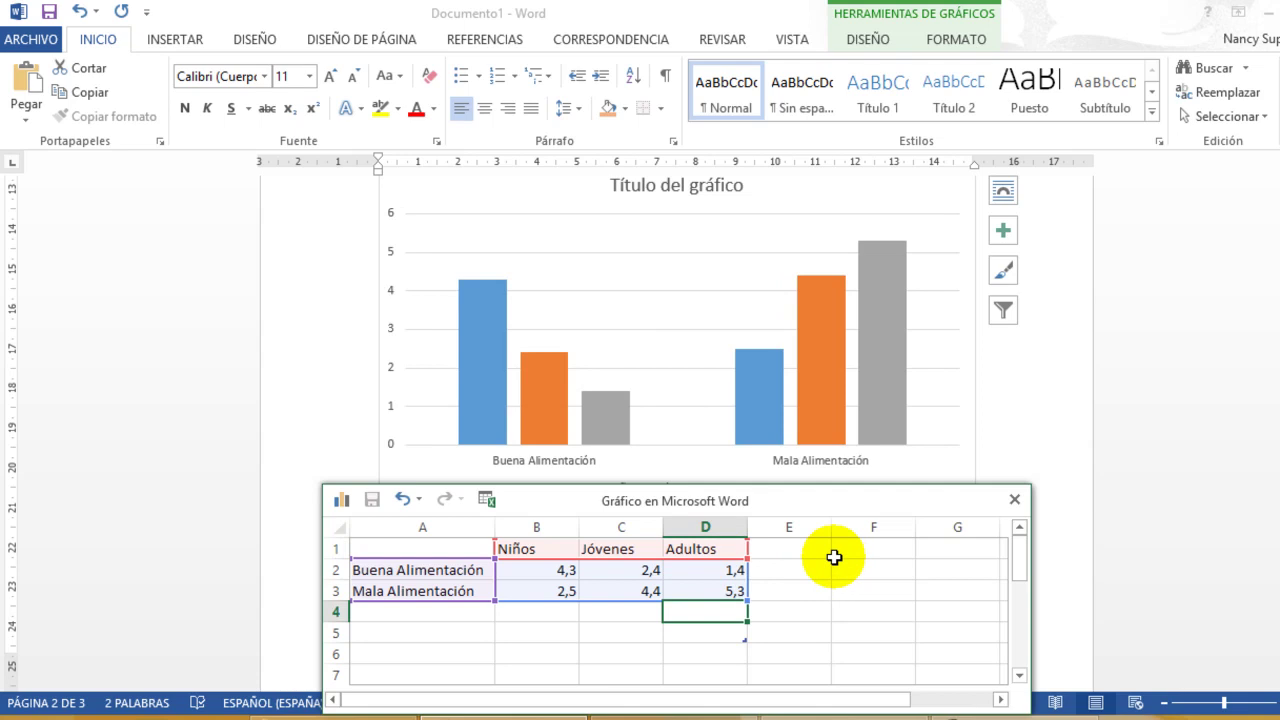
{"action": "left_click", "coordinate": [1015, 500]}
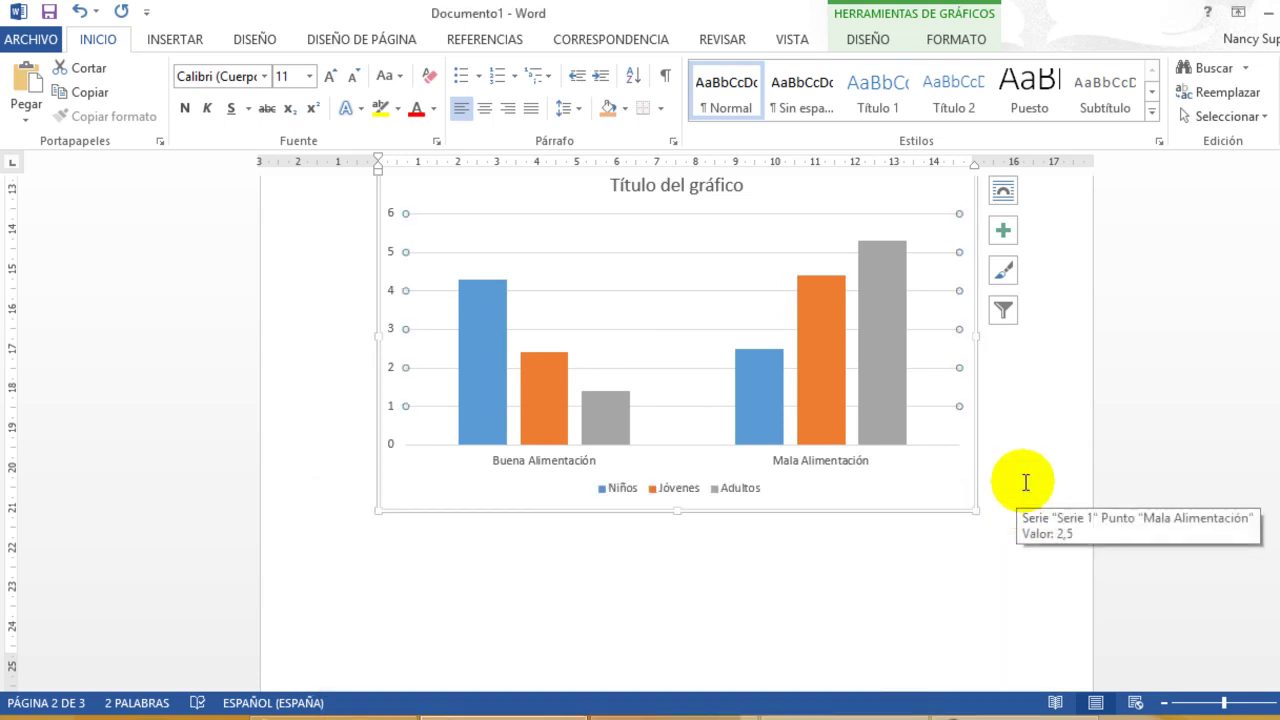
- Replace the chart's placeholder title with "Alimentación en el distrito de Cerro Colorado"
{"action": "left_click", "coordinate": [1025, 482]}
{"action": "scroll", "coordinate": [1025, 482], "scroll_direction": "up", "scroll_amount": 2}
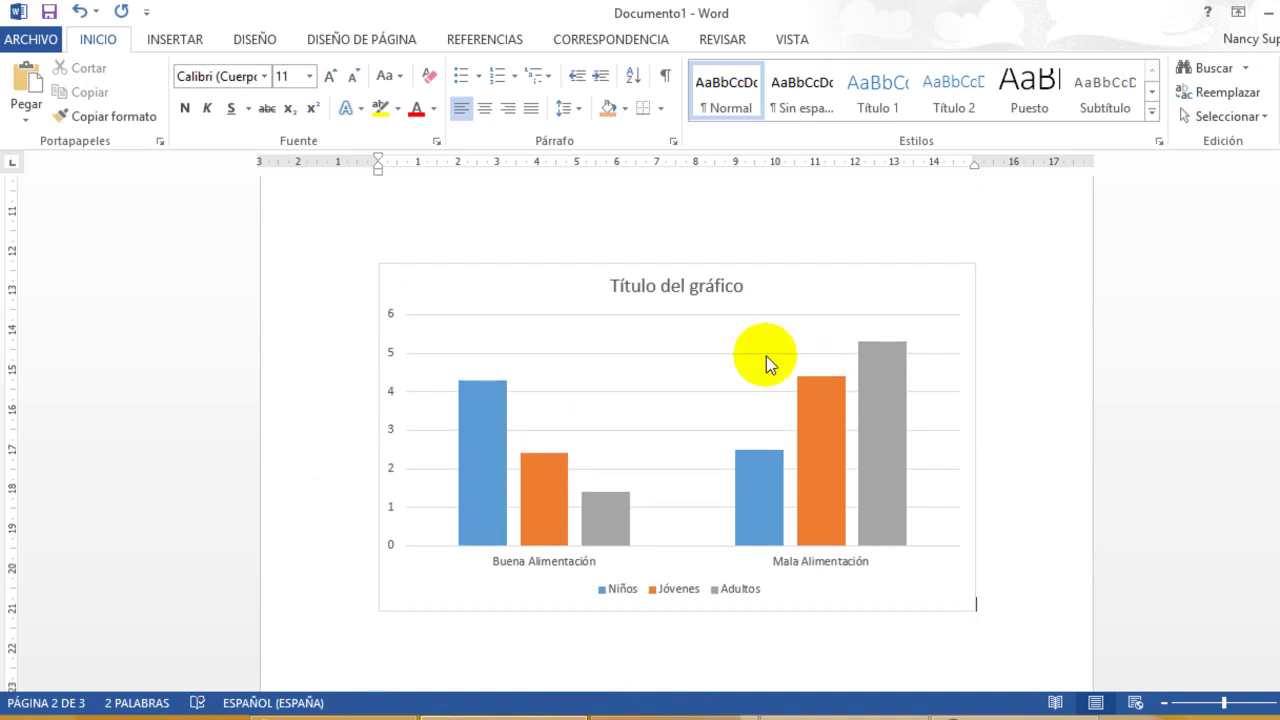
{"action": "left_click", "coordinate": [712, 285]}
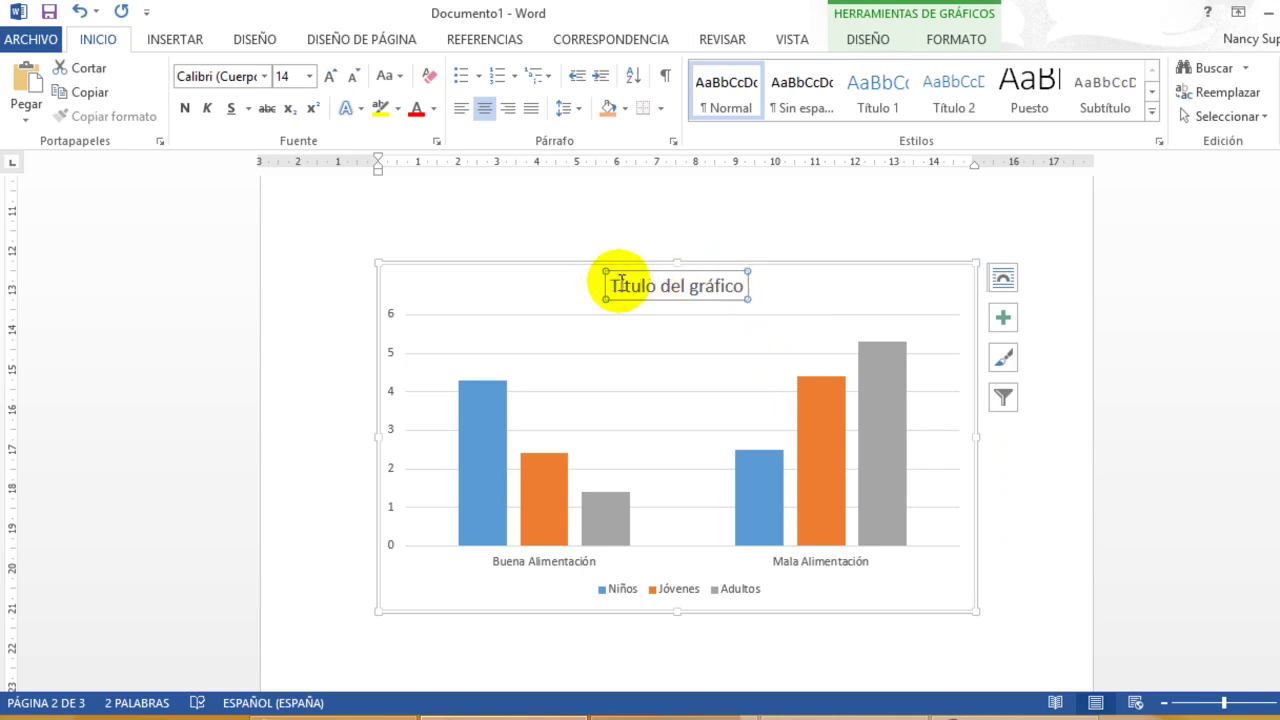
{"action": "left_click_drag", "start_coordinate": [609, 280], "coordinate": [700, 283]}
{"action": "left_click", "coordinate": [737, 293]}
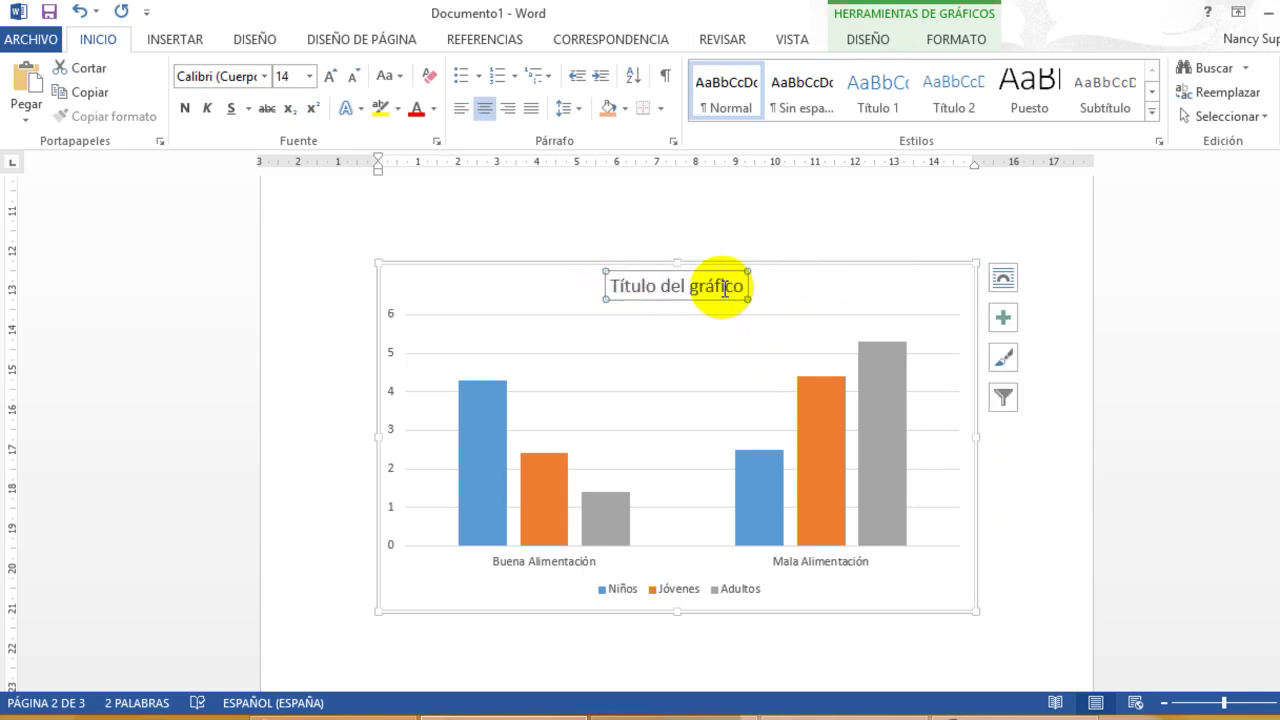
{"action": "left_click_drag", "start_coordinate": [631, 289], "coordinate": [760, 286]}
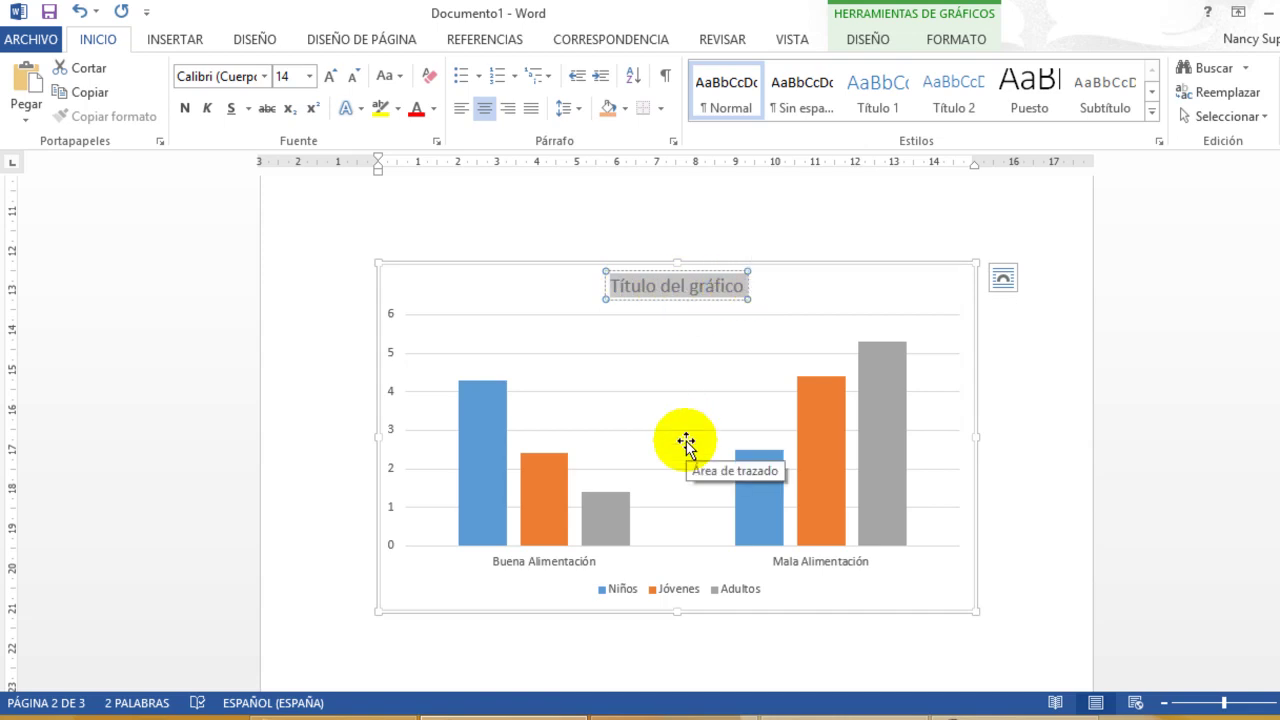
{"action": "type", "text": "Alimentación en el"}
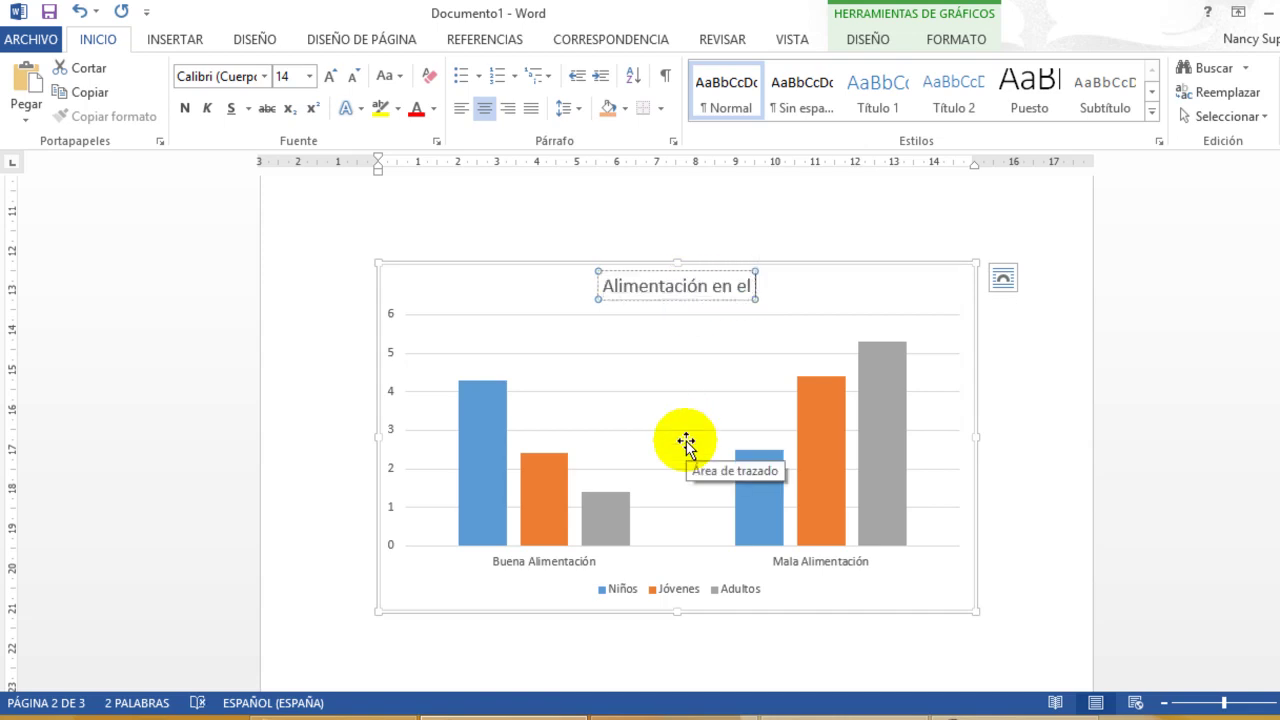
{"action": "type", "text": " distrito"}
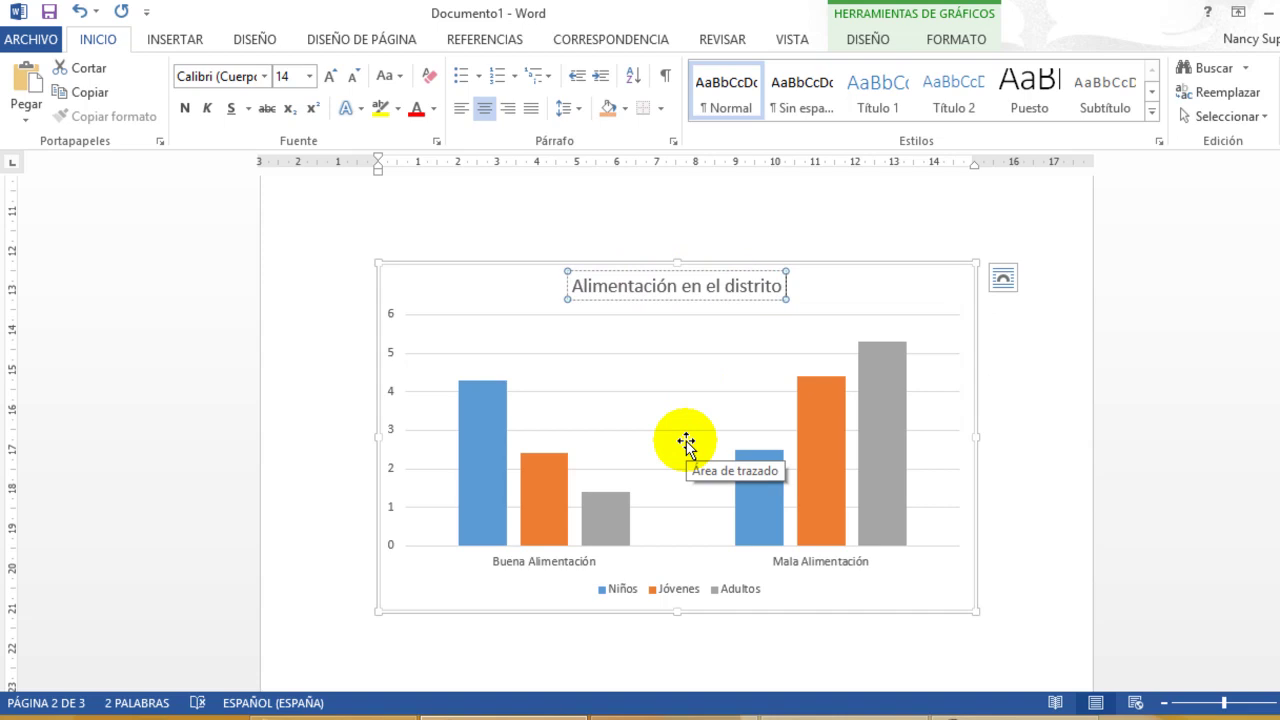
{"action": "type", "text": " de Cerro Colorado"}
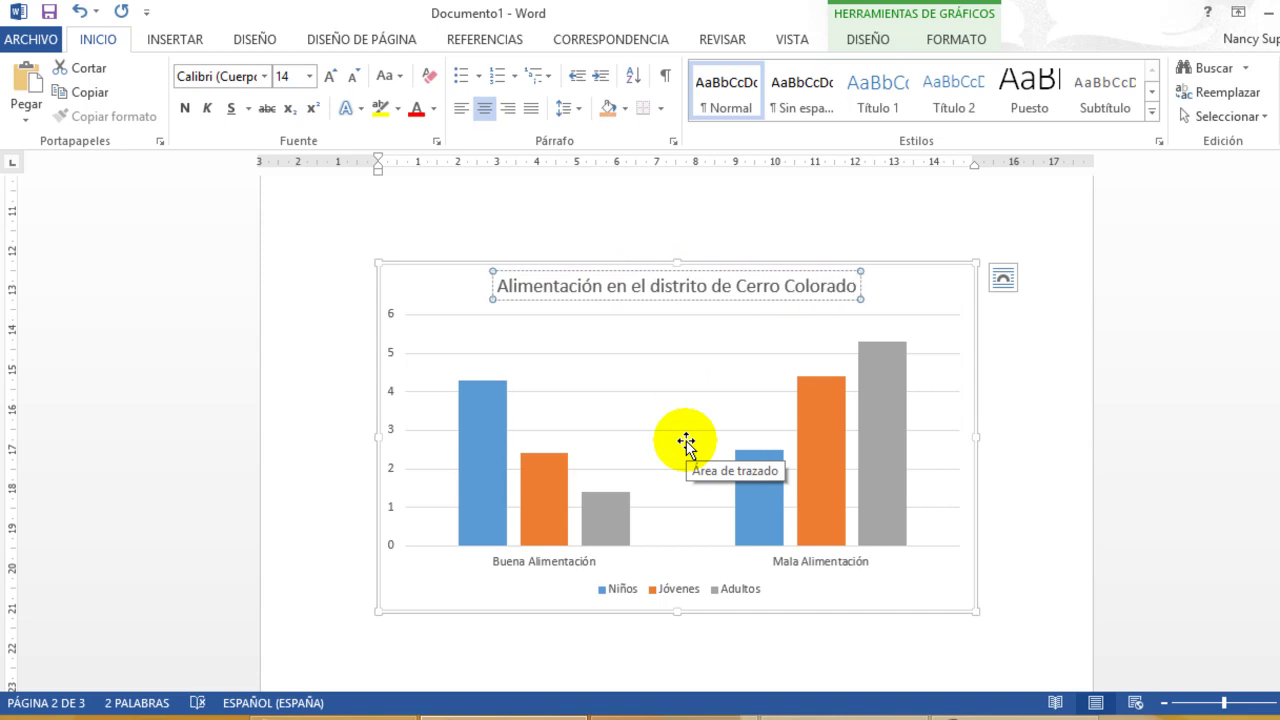
{"action": "left_click", "coordinate": [1064, 396]}
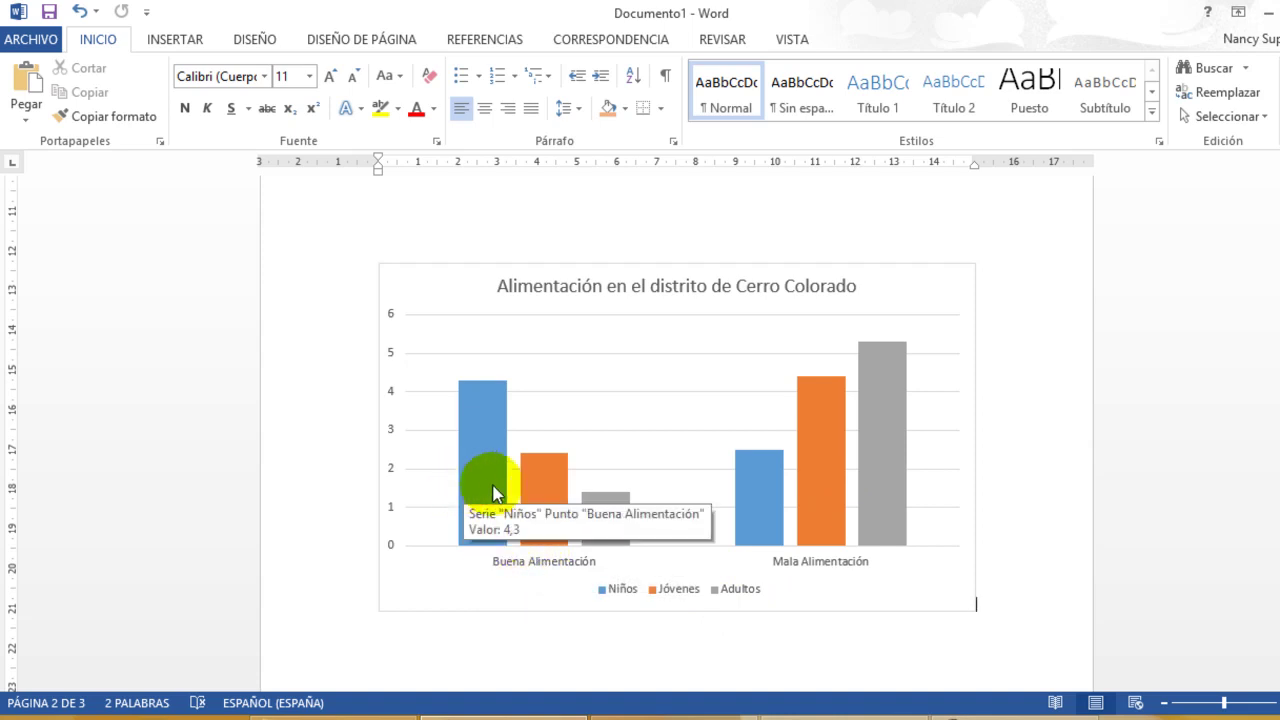
- Try several chart design styles, including a dark one, and apply the light style with outlined, unfilled columns and data labels
{"action": "mouse_move", "coordinate": [605, 512]}
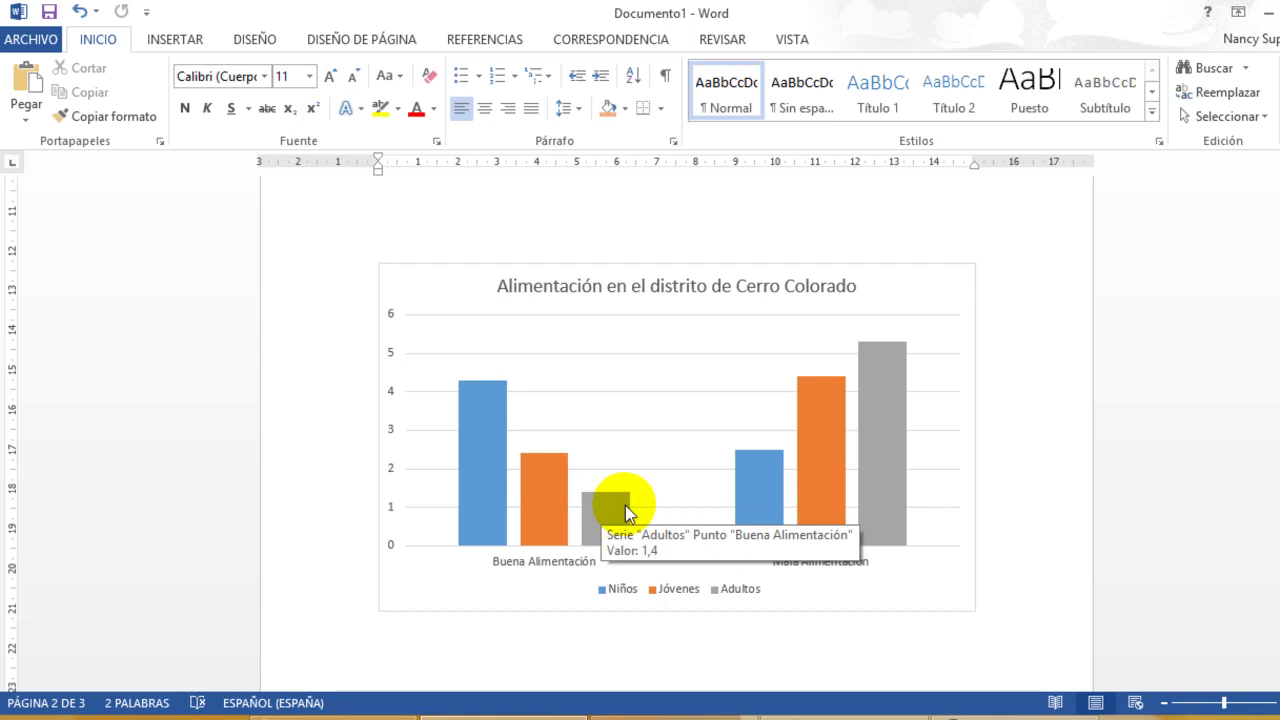
{"action": "mouse_move", "coordinate": [886, 541]}
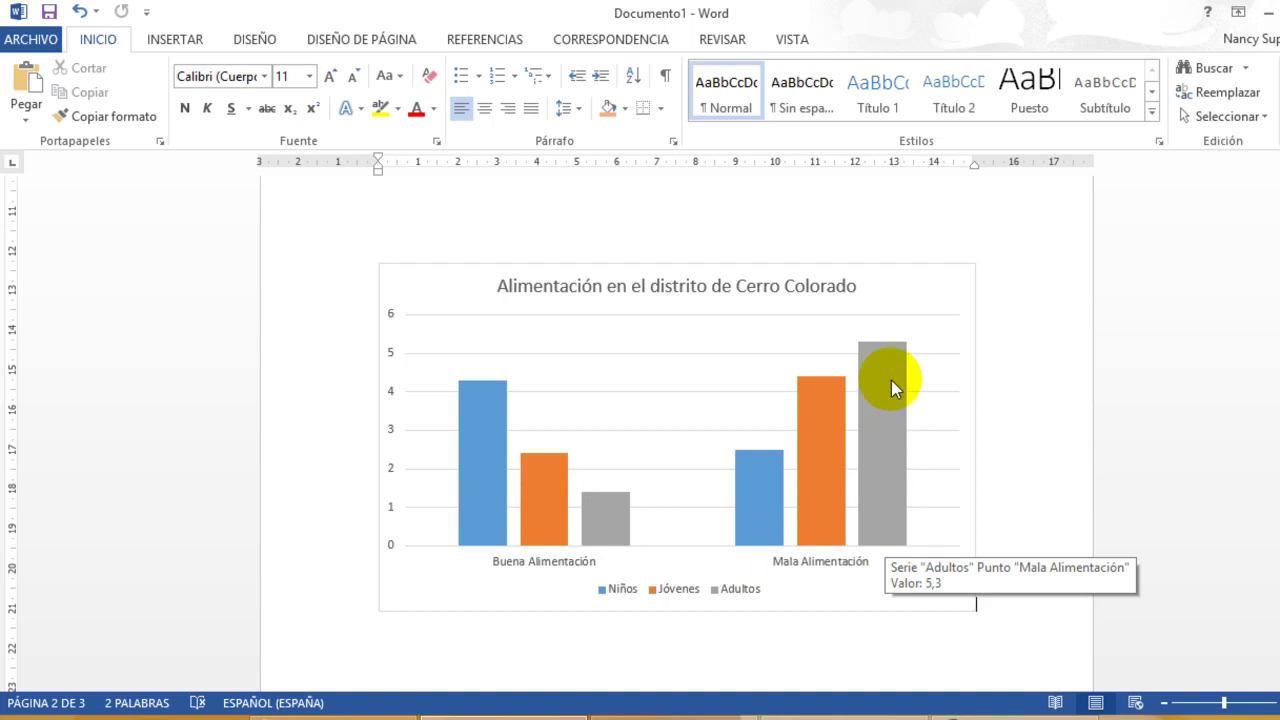
{"action": "left_click", "coordinate": [921, 267]}
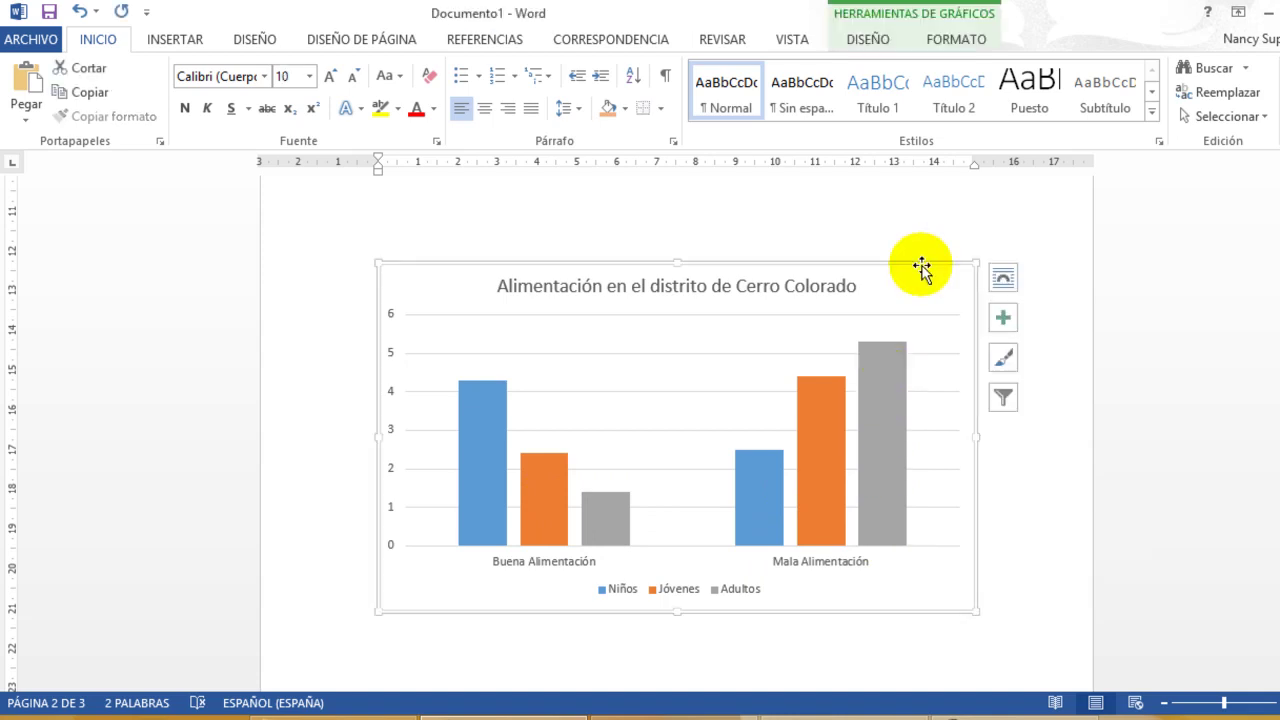
{"action": "double_click", "coordinate": [921, 267]}
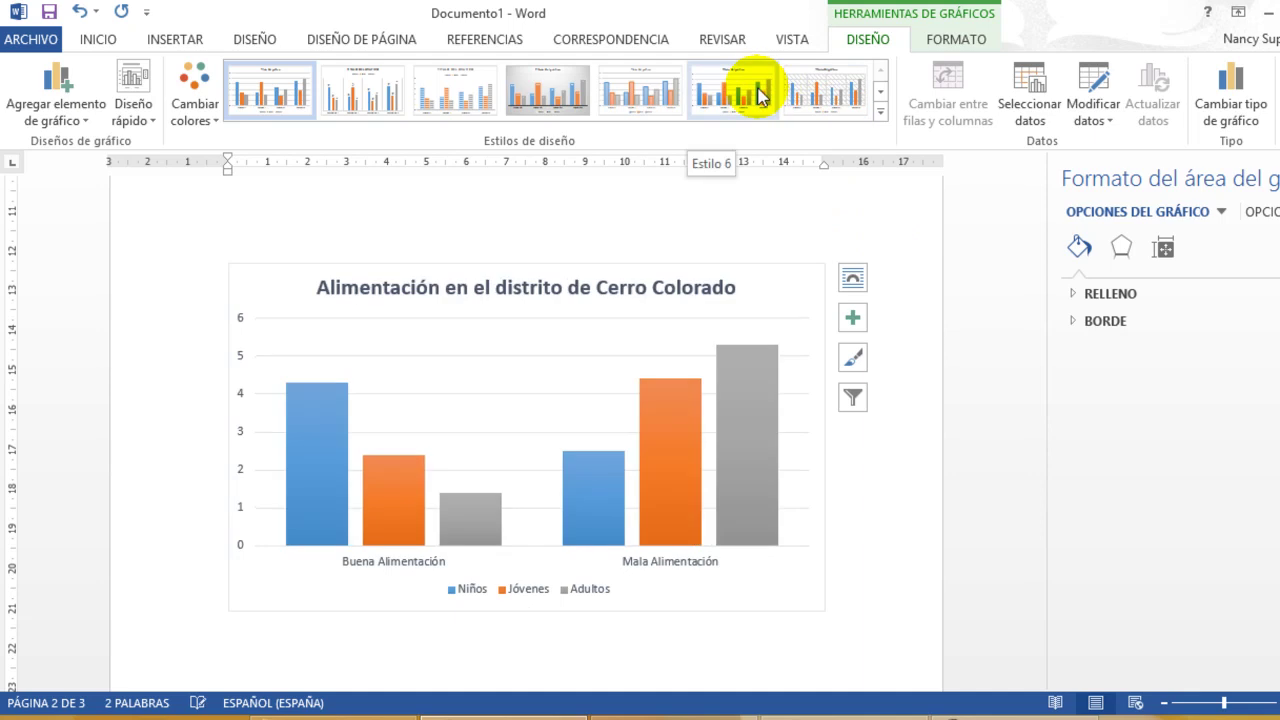
{"action": "left_click", "coordinate": [371, 92]}
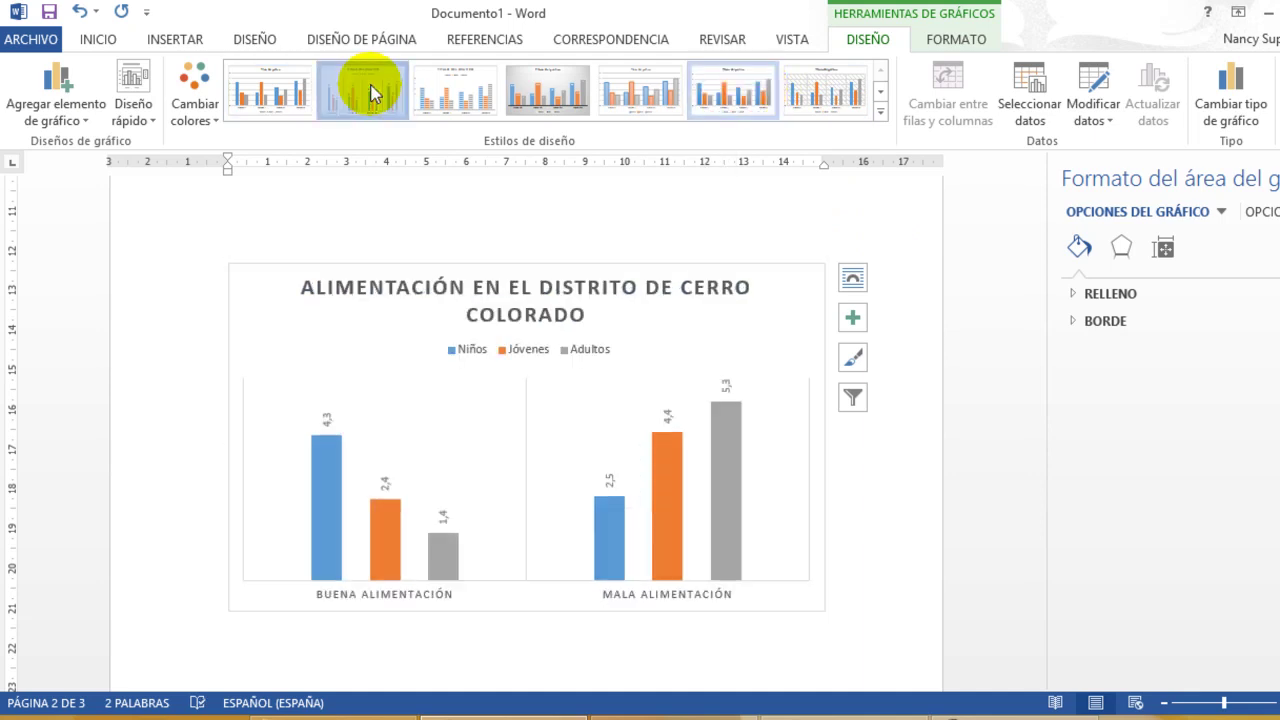
{"action": "left_click", "coordinate": [640, 92]}
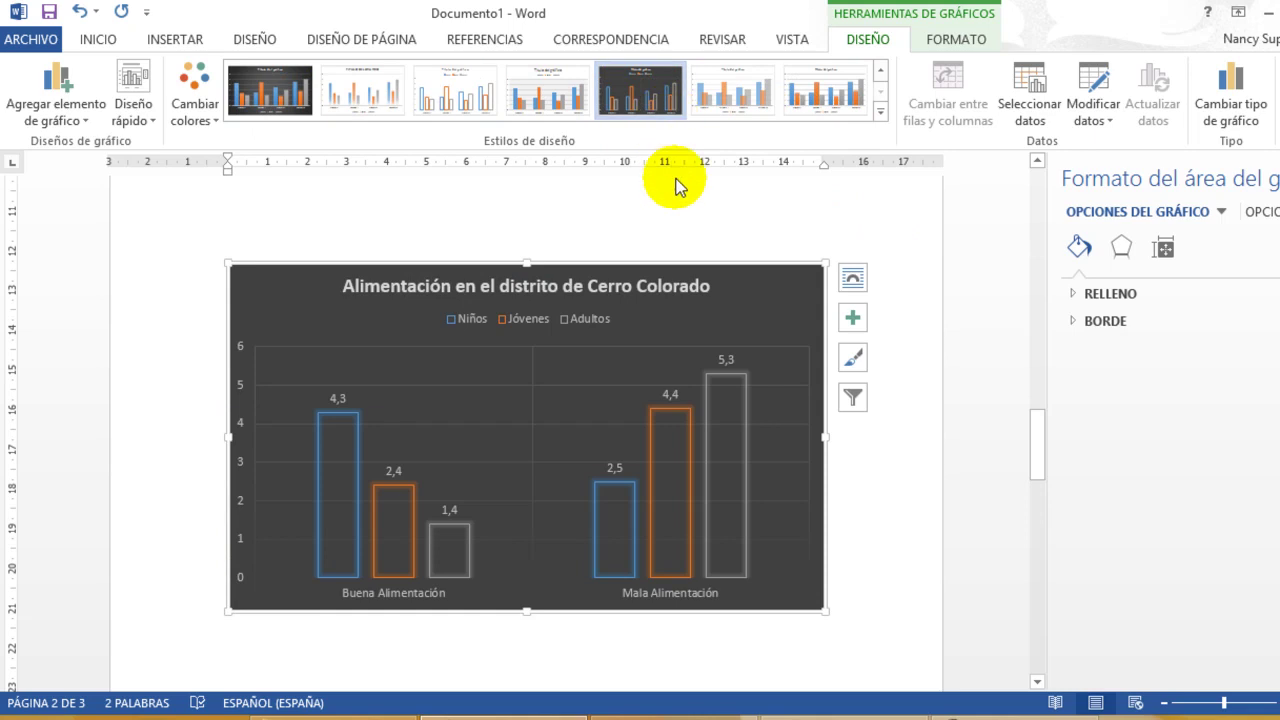
{"action": "left_click", "coordinate": [881, 117]}
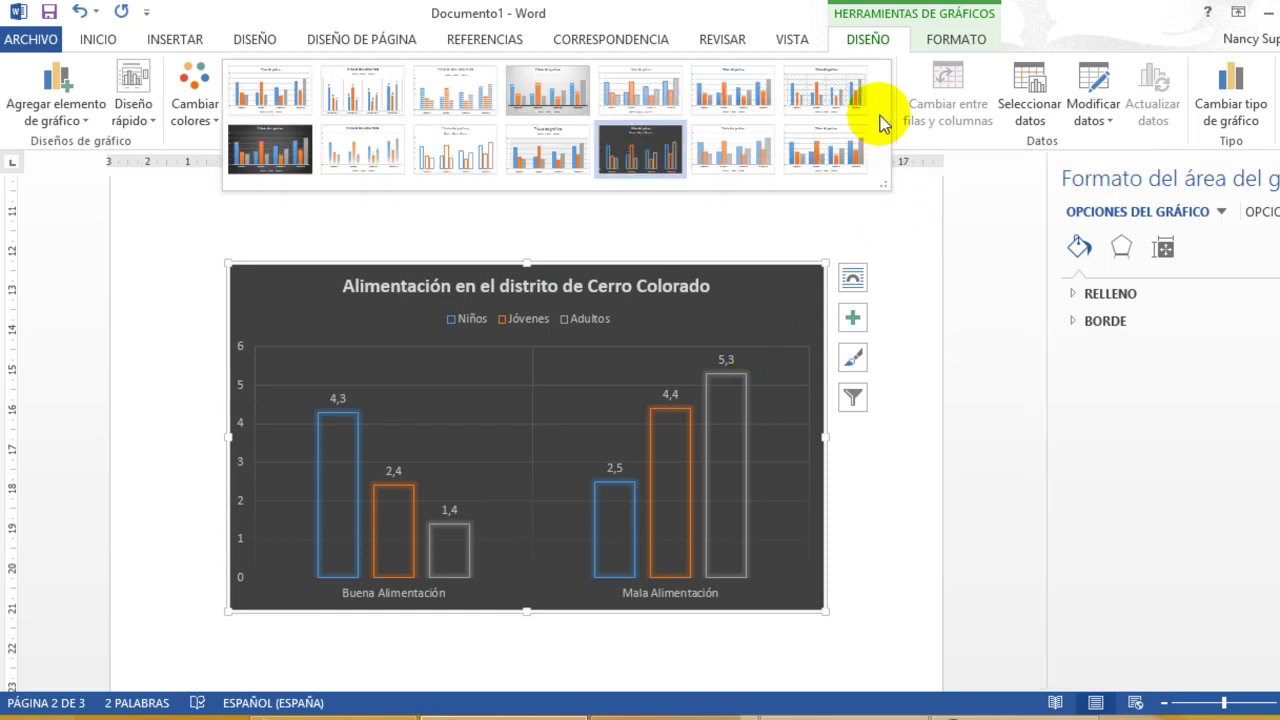
{"action": "left_click", "coordinate": [829, 140]}
{"action": "left_click", "coordinate": [903, 520]}
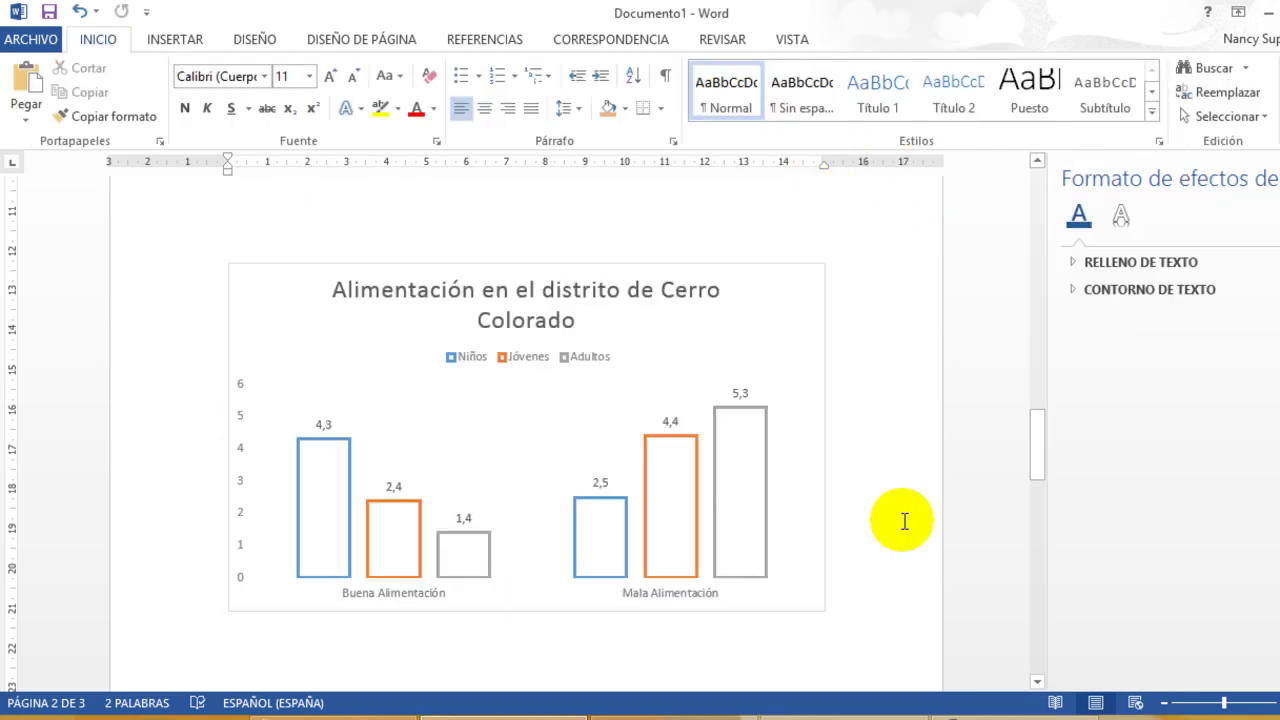